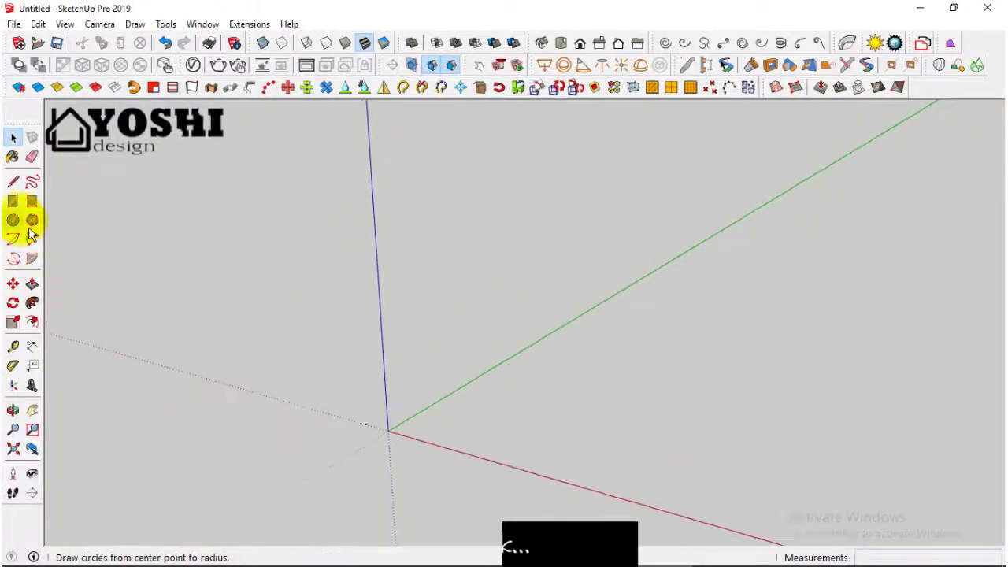
Step: Draw an upright 700 by 400 cm rectangle in Front view and zoom to fit it
click(13, 202)
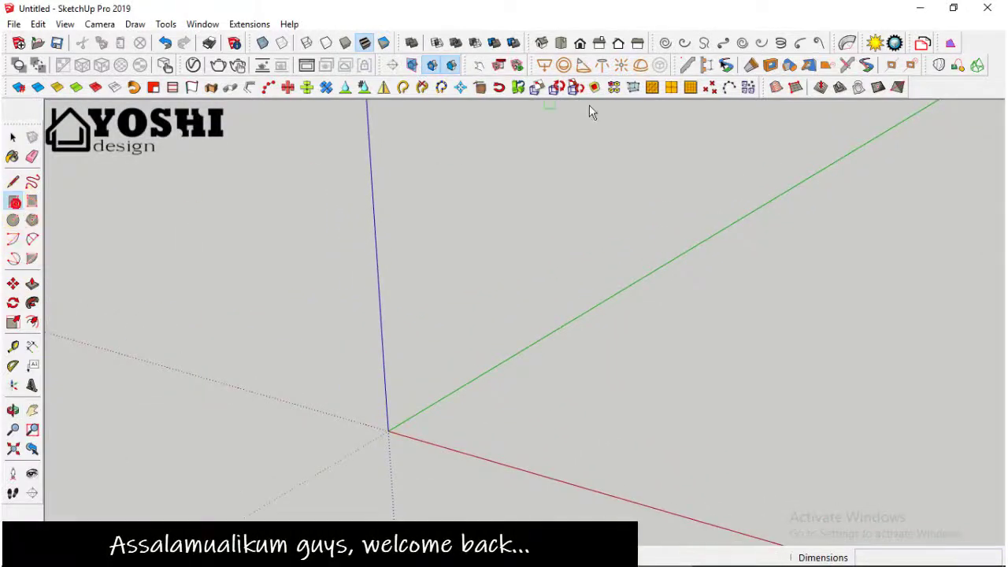
click(581, 43)
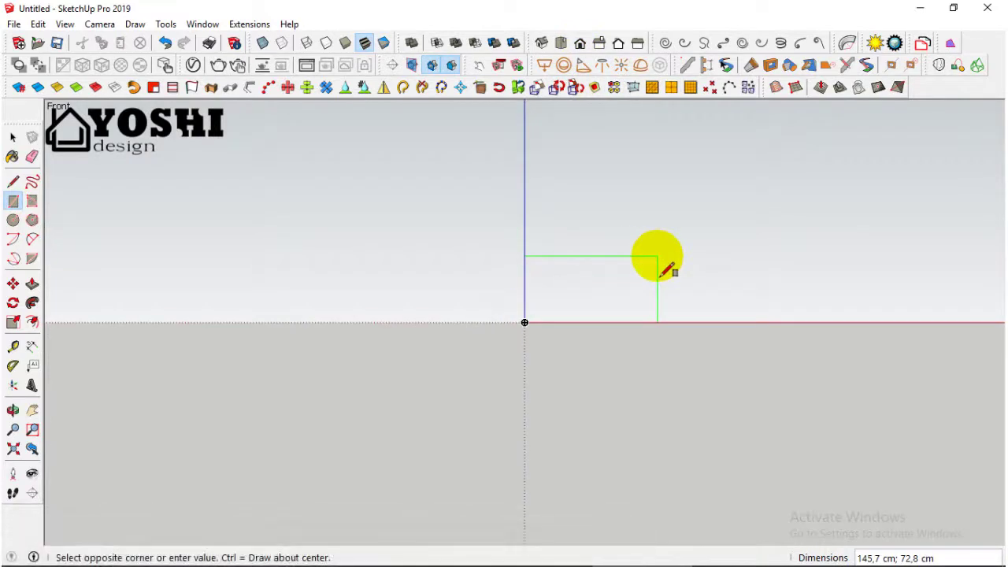
text(700;4)
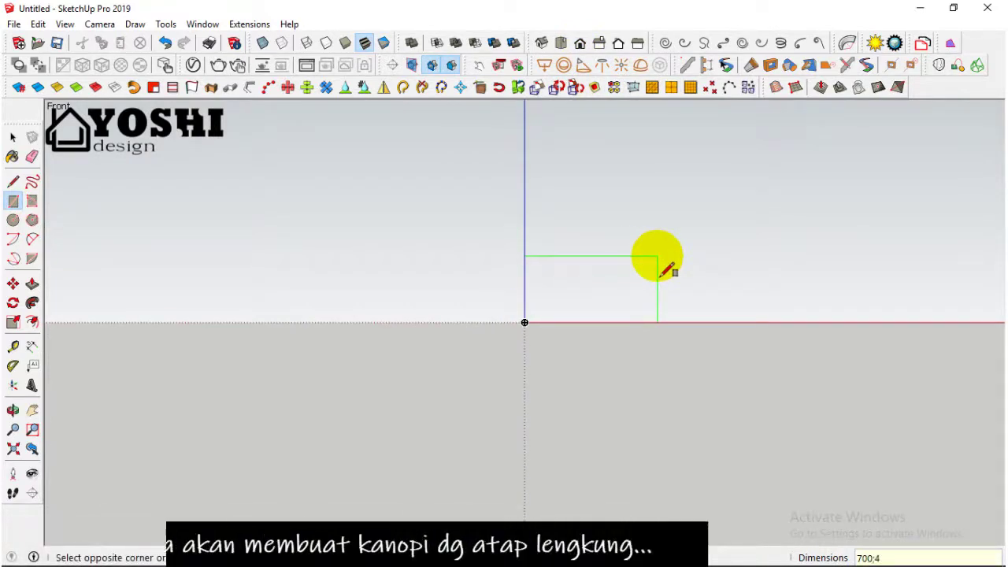
text(00)
key(Return)
scroll(349, 349, down, 3)
key(shift+z)
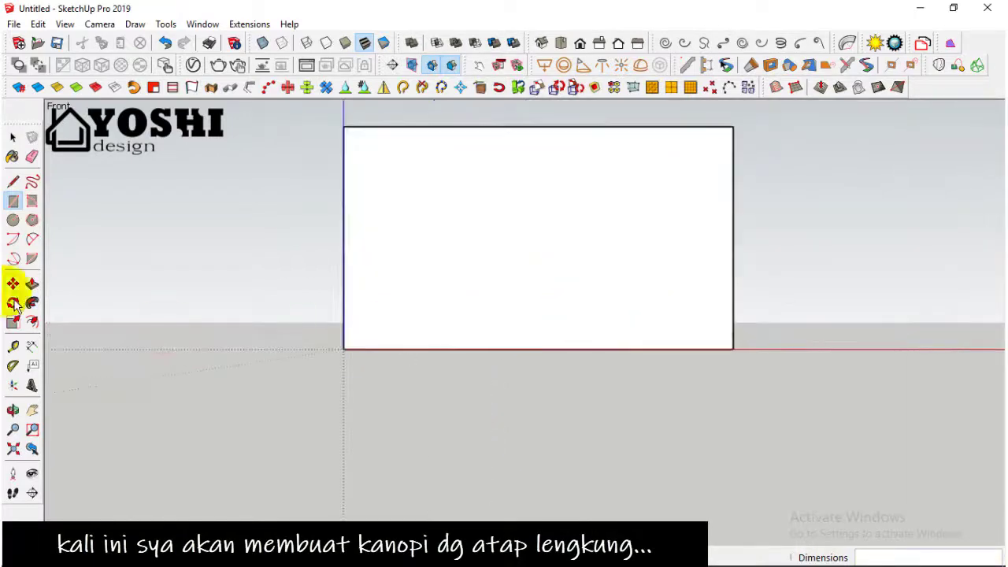
scroll(405, 378, down, 2)
click(13, 347)
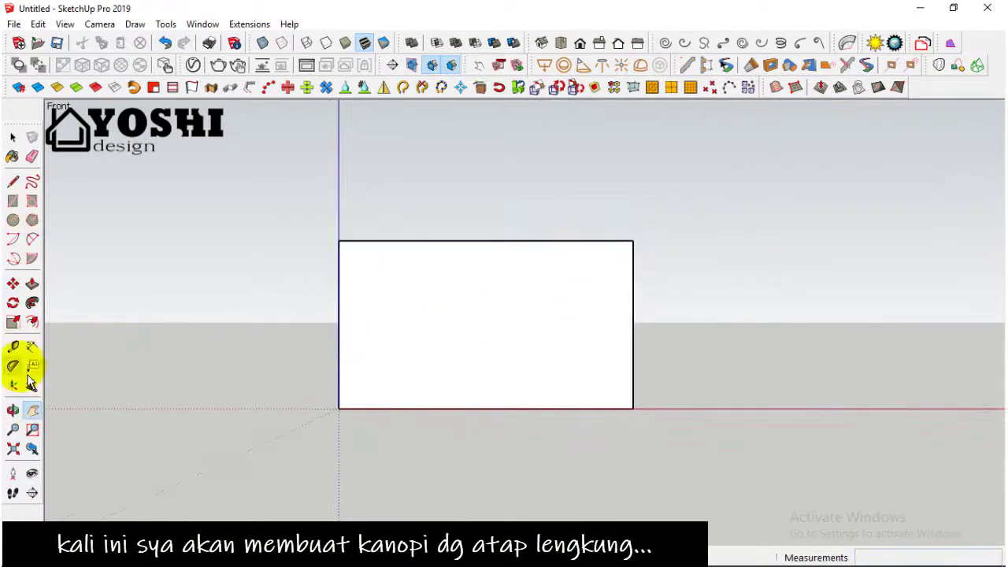
Step: Place guides 150 cm in from the left edge and 300 cm up from the base
click(336, 313)
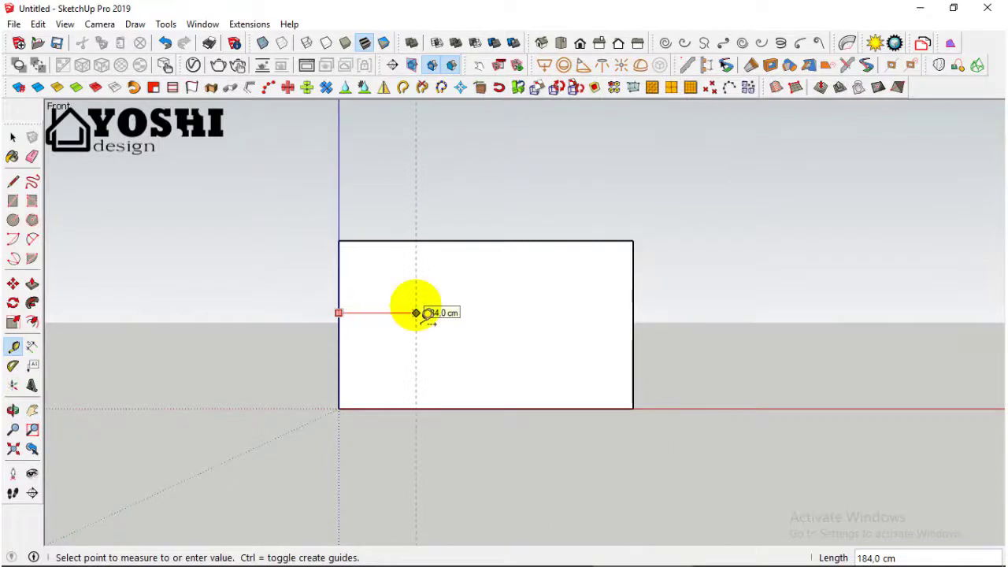
text(0)
key(Return)
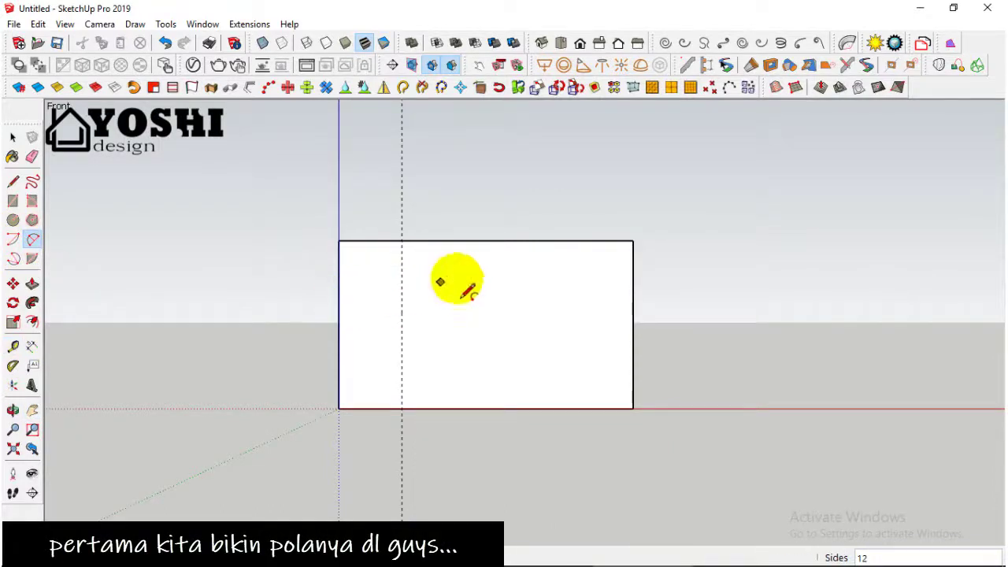
click(13, 346)
click(455, 410)
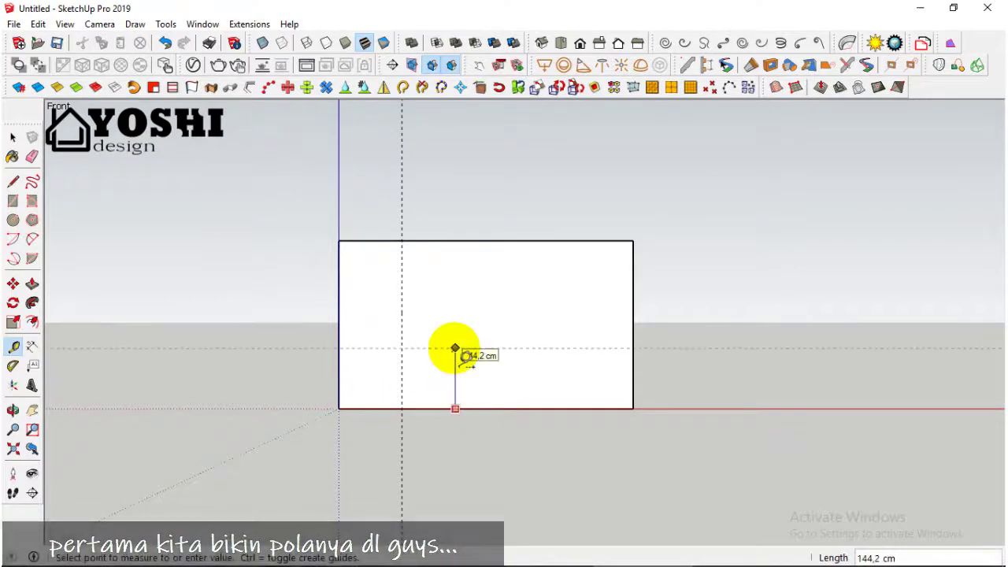
text(300)
Step: Dimension the 700 cm width, 400 cm height, 300 cm guide height and 150 cm offset
click(32, 346)
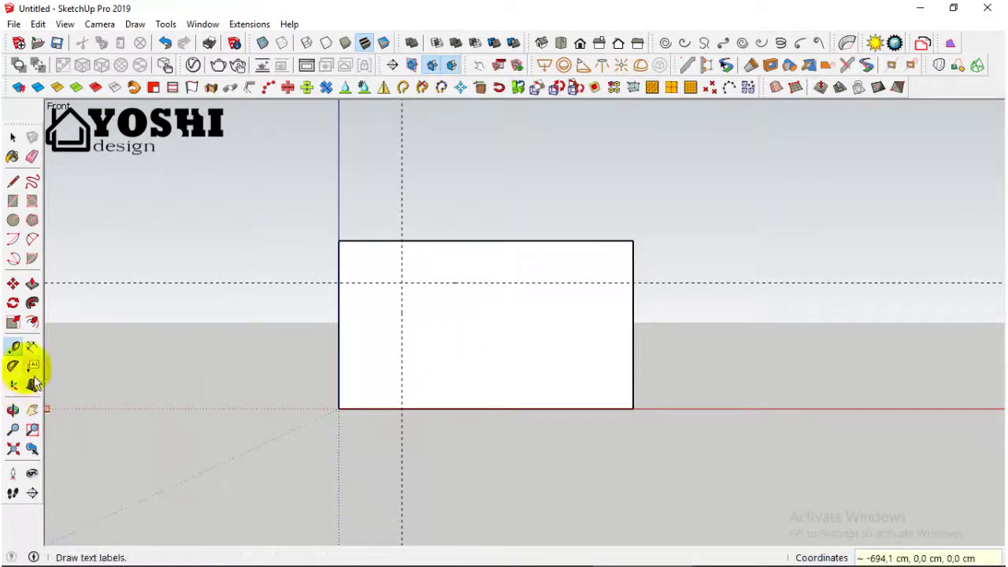
click(635, 418)
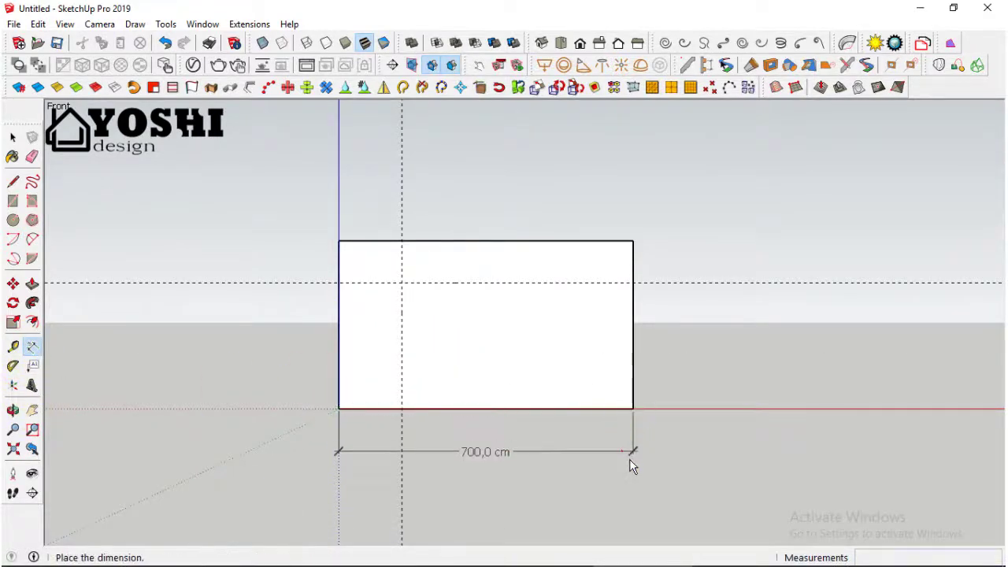
click(634, 455)
click(691, 269)
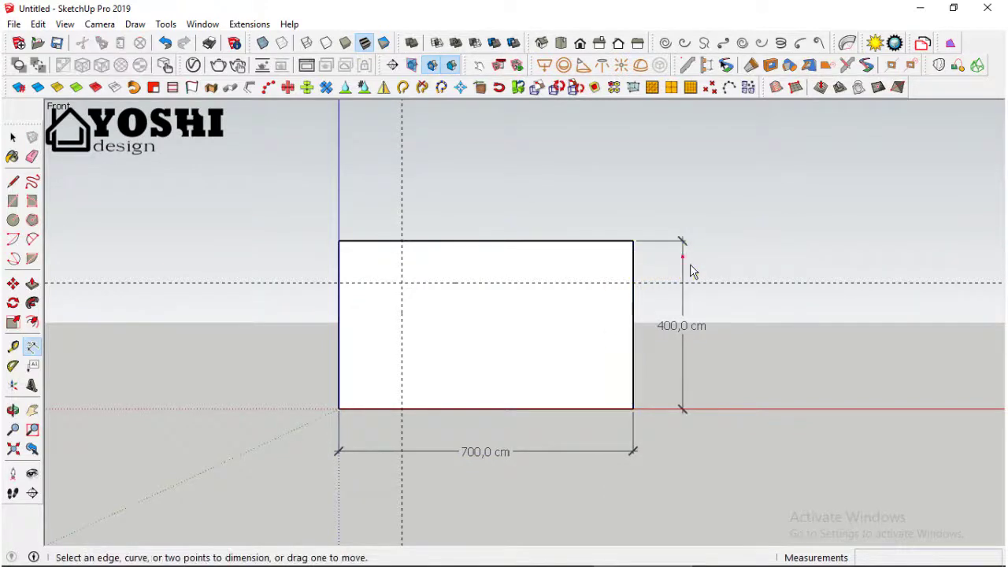
click(640, 284)
click(640, 419)
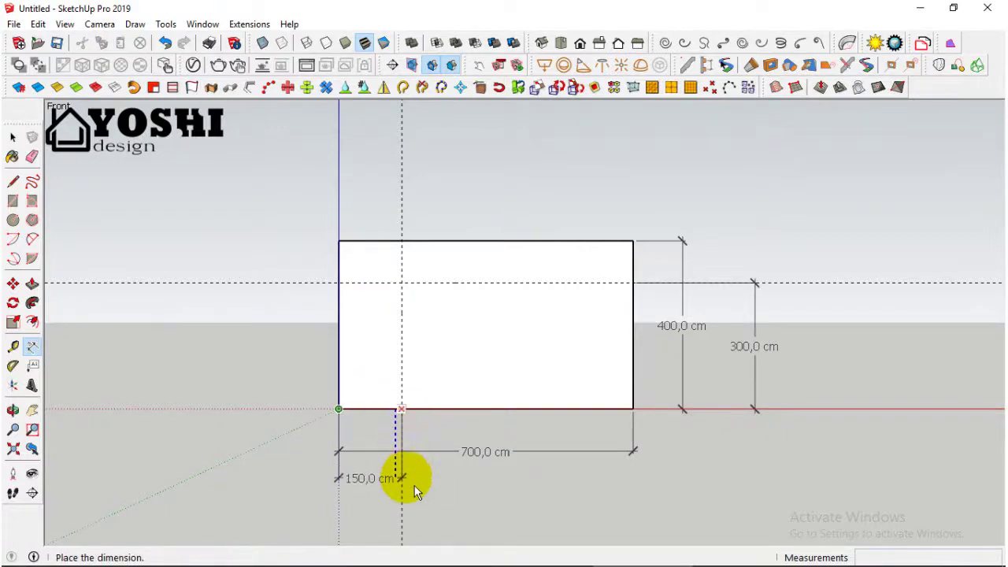
click(415, 441)
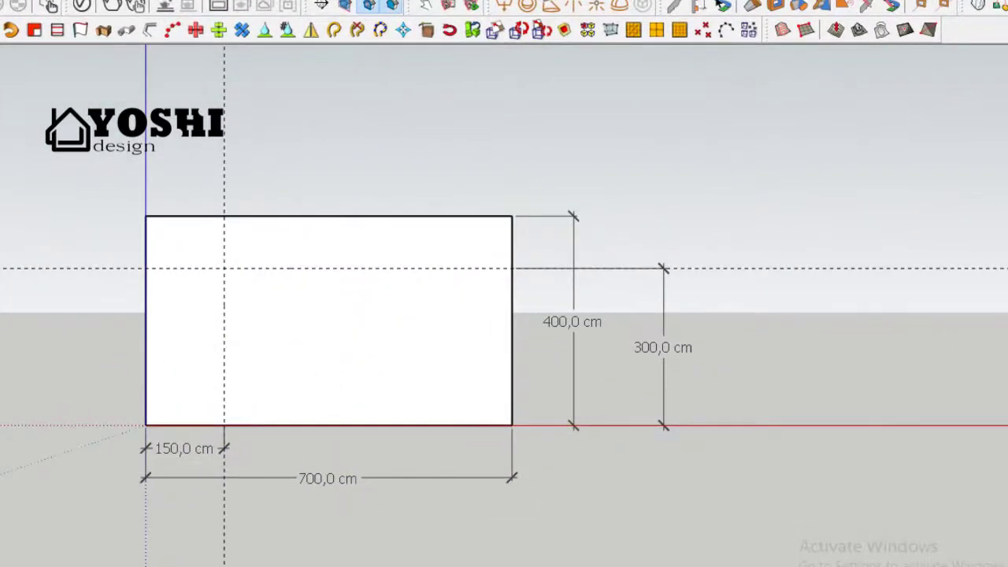
scroll(360, 401, up, 2)
scroll(361, 402, down, 1)
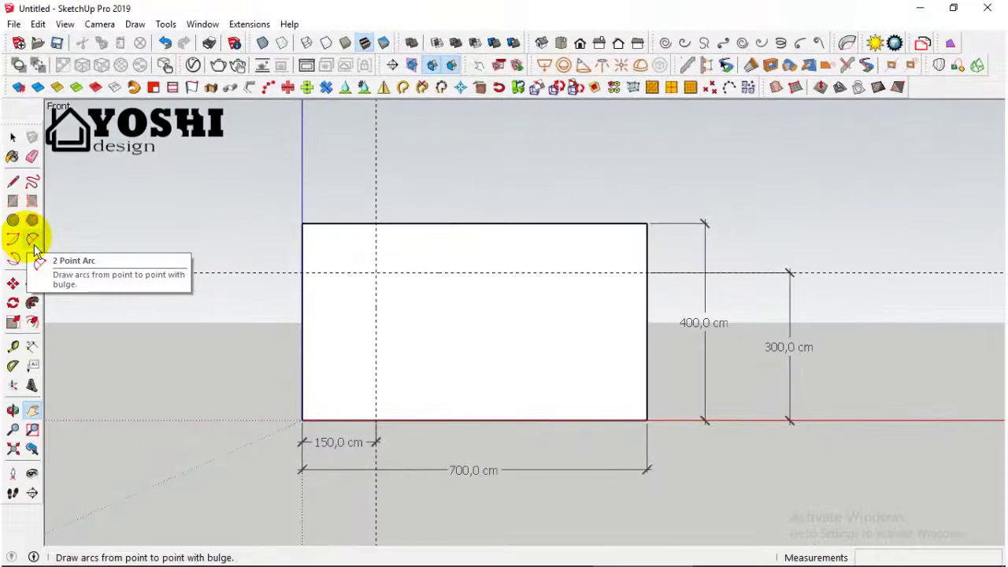
click(34, 246)
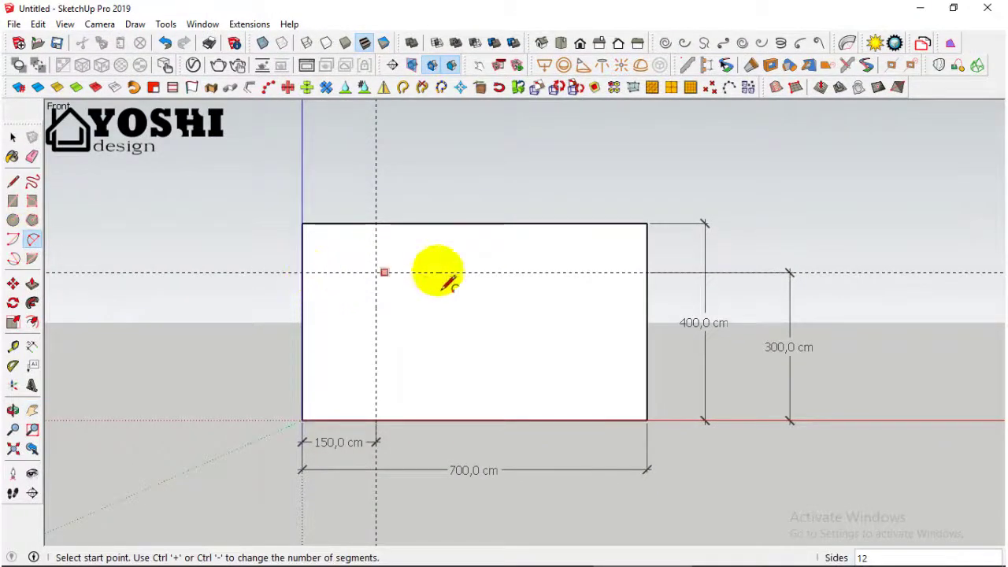
Step: Draw a shallow roof arc from the right edge to the 300 cm guide
click(647, 247)
click(301, 272)
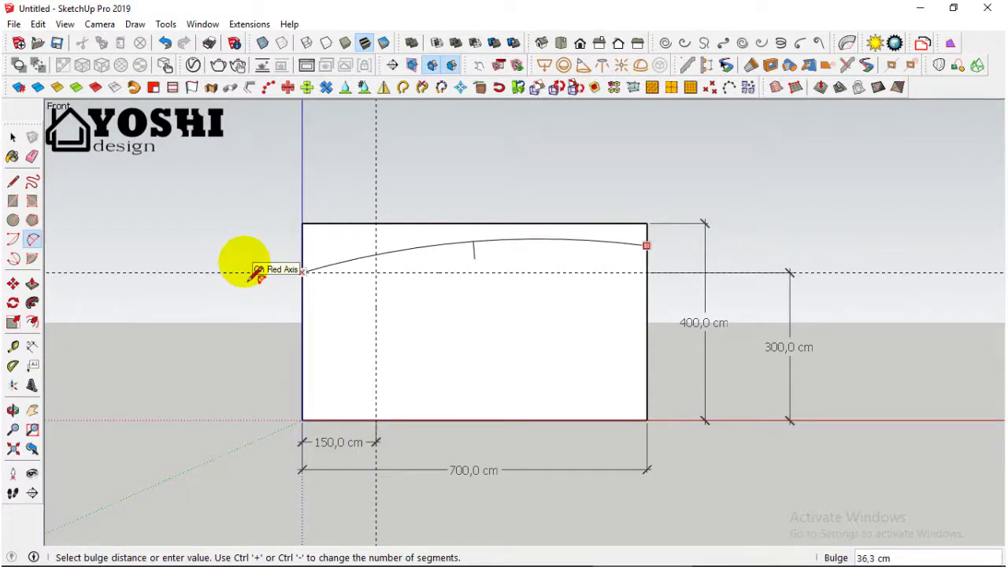
click(251, 269)
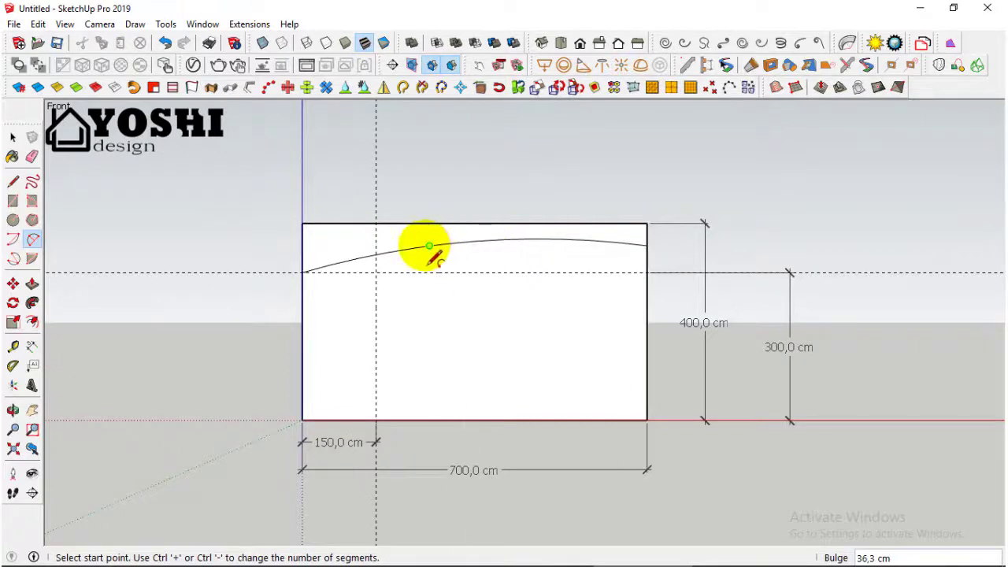
Step: Draw two curved column arcs sweeping from the roof down to the base
click(502, 239)
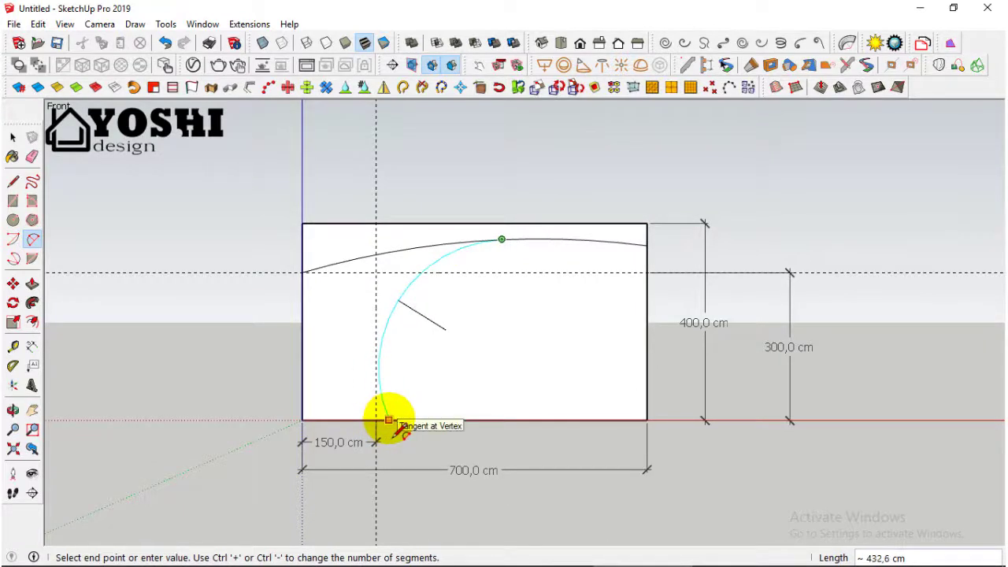
click(388, 420)
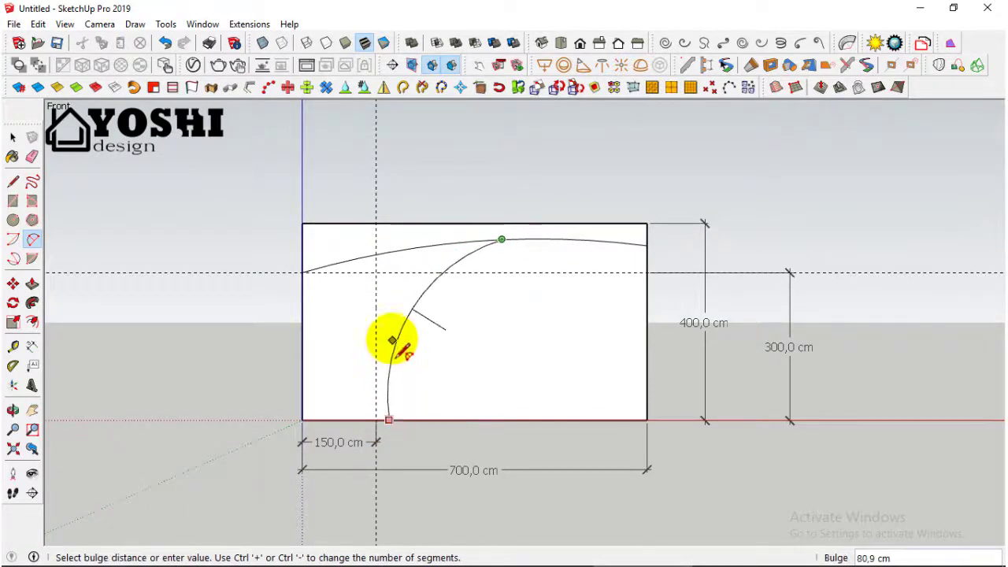
click(392, 330)
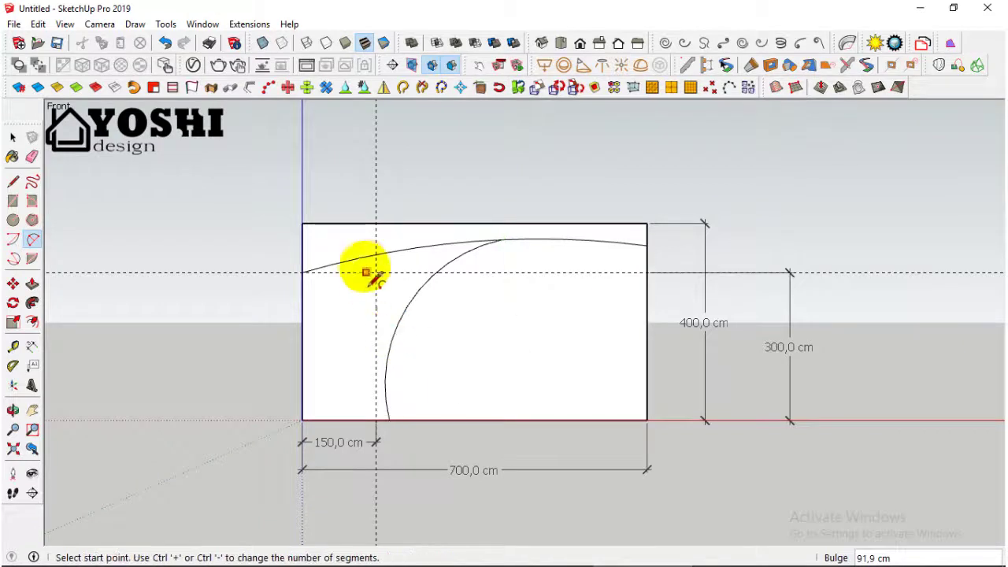
click(344, 260)
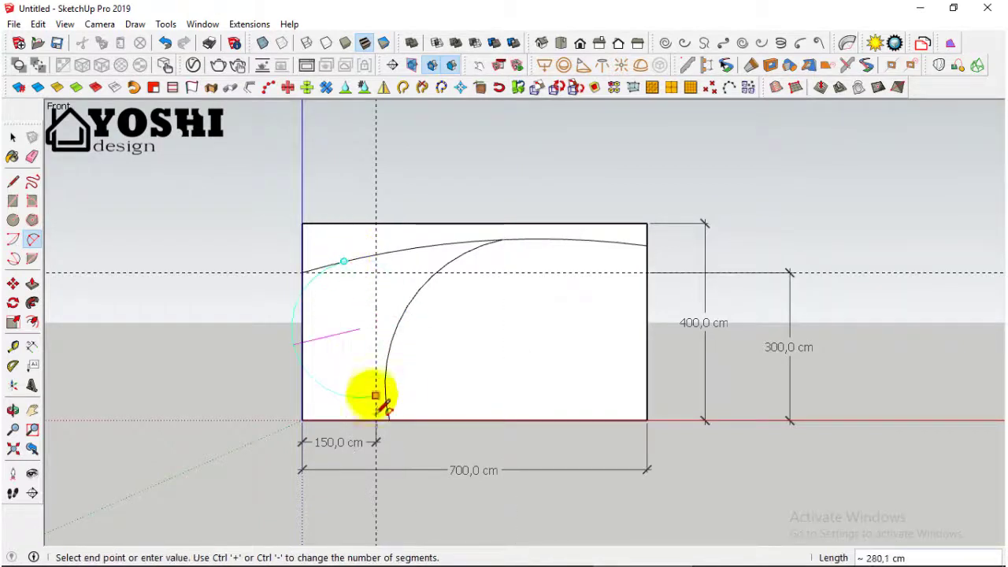
click(370, 420)
scroll(375, 341, up, 2)
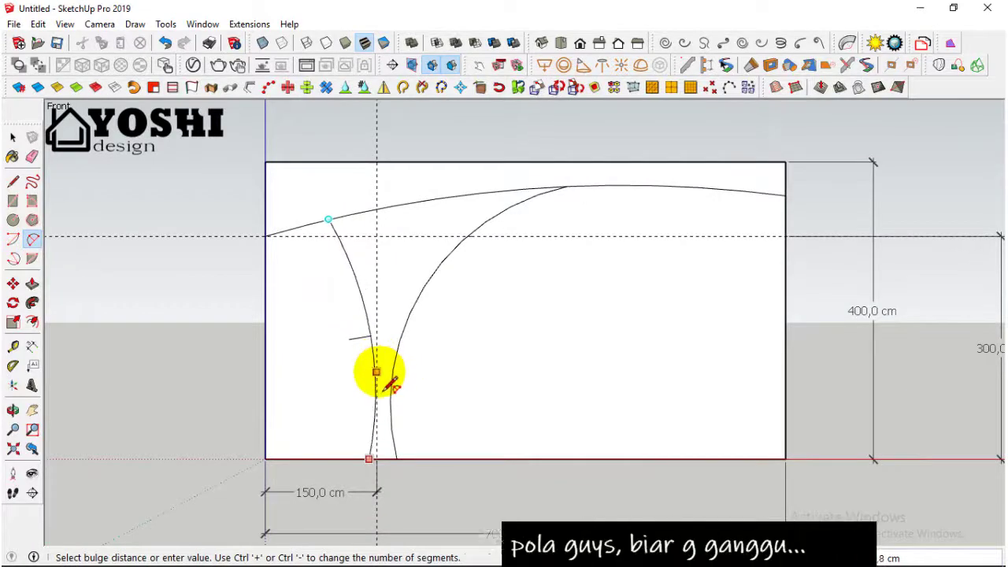
scroll(379, 371, up, 1)
click(380, 375)
Step: Select the top roof arc and orbit to a 3D perspective of the profile
scroll(378, 394, down, 3)
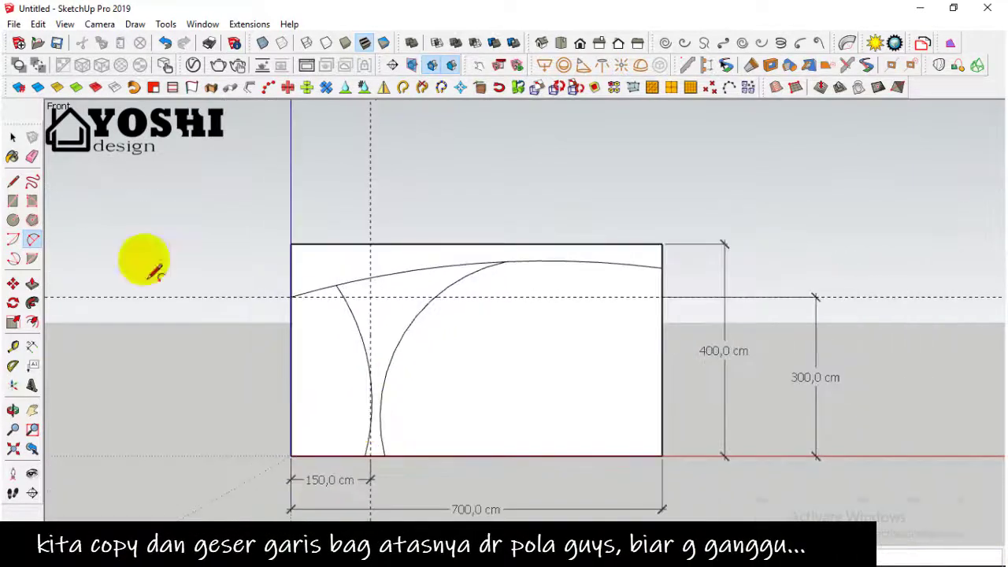
click(13, 137)
click(416, 279)
click(416, 279)
middle_drag(415, 277, 642, 371)
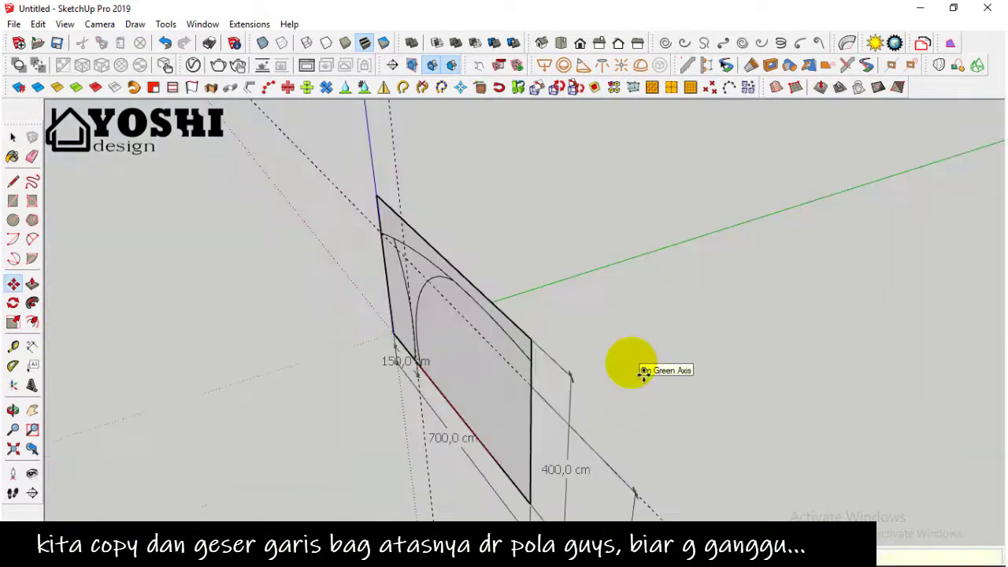
key(m)
scroll(642, 370, down, 2)
click(13, 137)
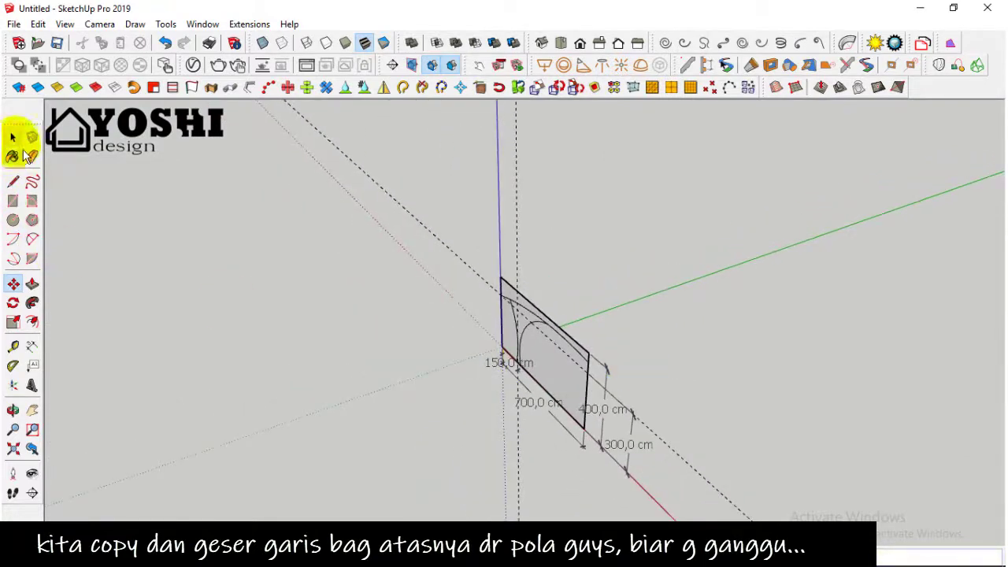
scroll(536, 315, up, 3)
scroll(544, 325, up, 2)
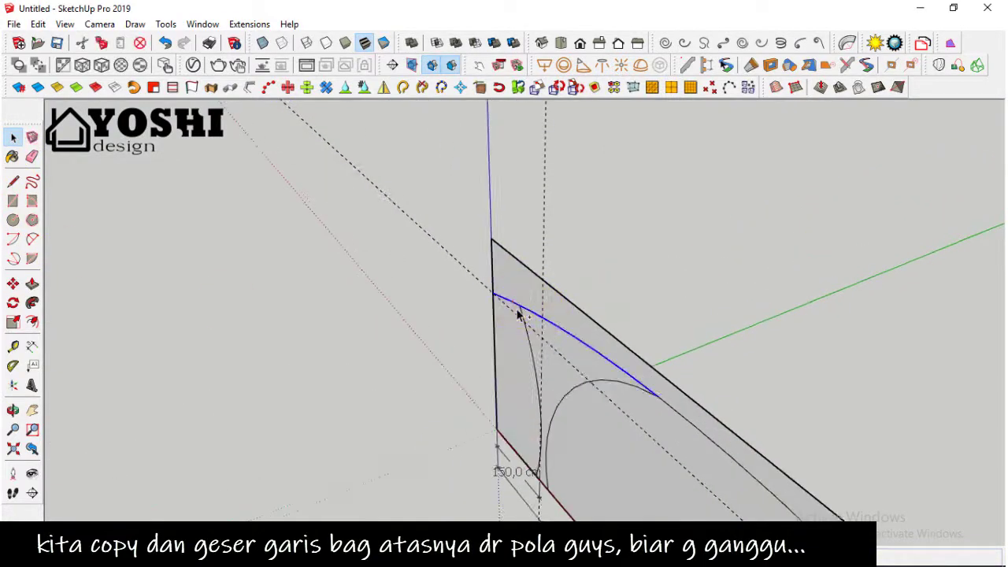
scroll(674, 417, down, 2)
Step: Copy the roof arc off the profile along the green axis
click(12, 283)
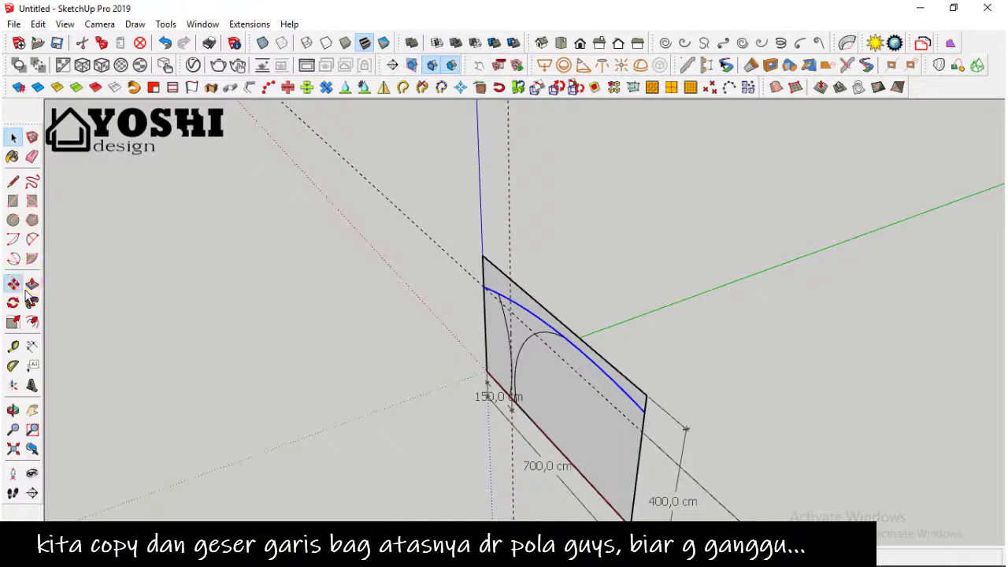
scroll(623, 397, up, 2)
click(623, 398)
middle_drag(654, 386, 590, 360)
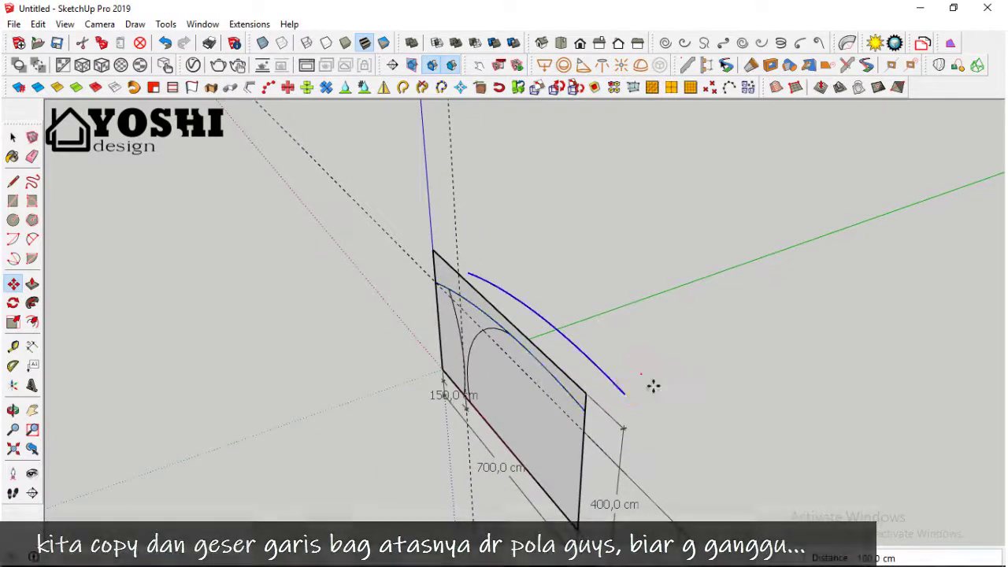
click(12, 137)
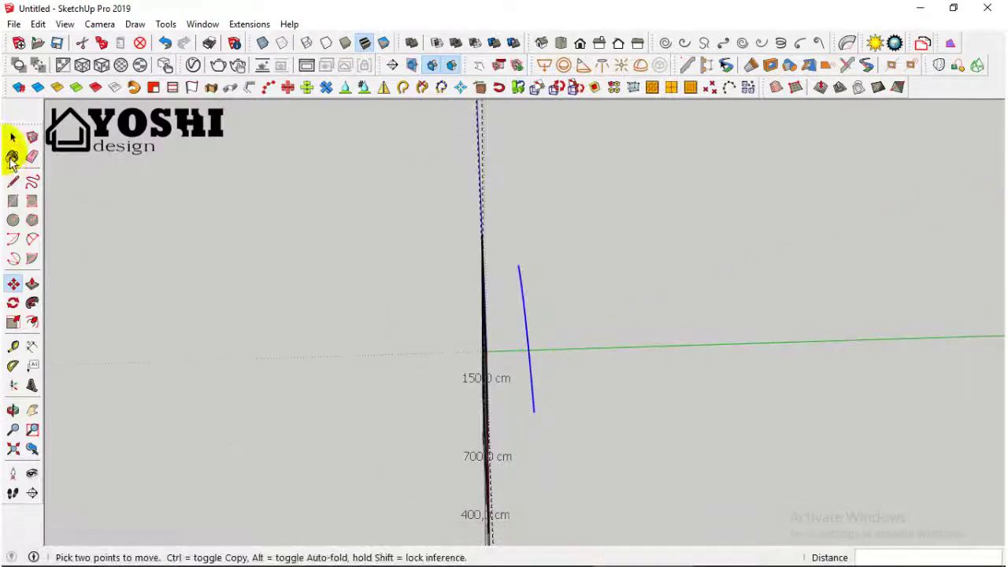
Step: Create a bent tube along the roof arc and move it 100 cm along green
click(422, 87)
click(451, 362)
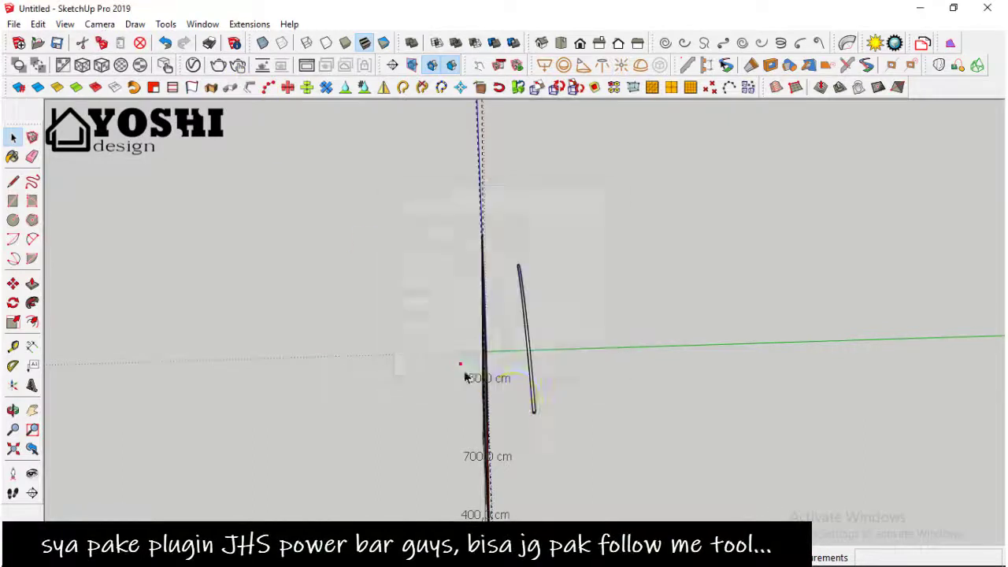
mouse_move(465, 370)
middle_down()
mouse_move(549, 416)
mouse_move(554, 349)
mouse_move(550, 404)
mouse_move(547, 387)
mouse_move(491, 331)
middle_up()
click(486, 346)
click(12, 283)
middle_drag(378, 394, 442, 410)
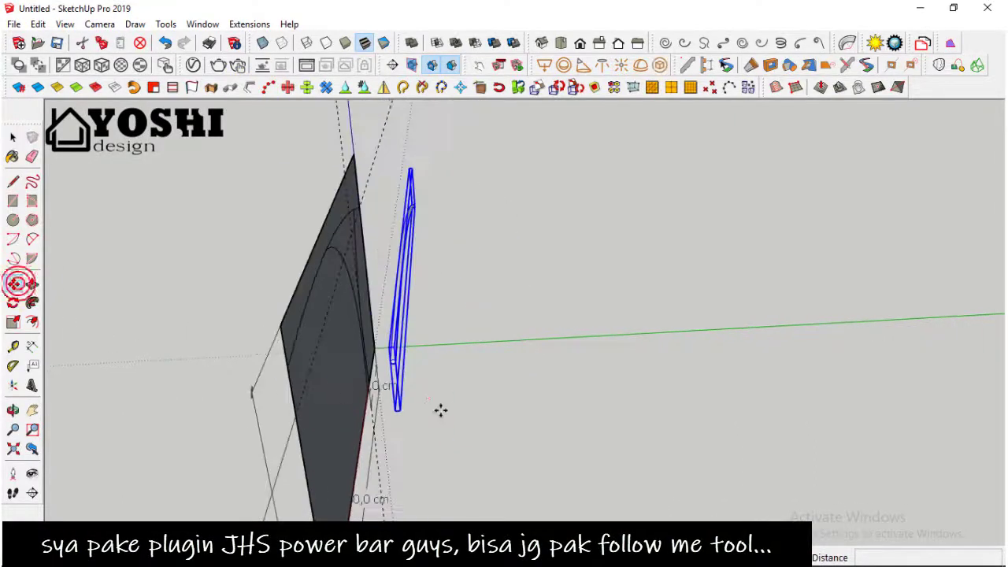
click(431, 400)
text(100)
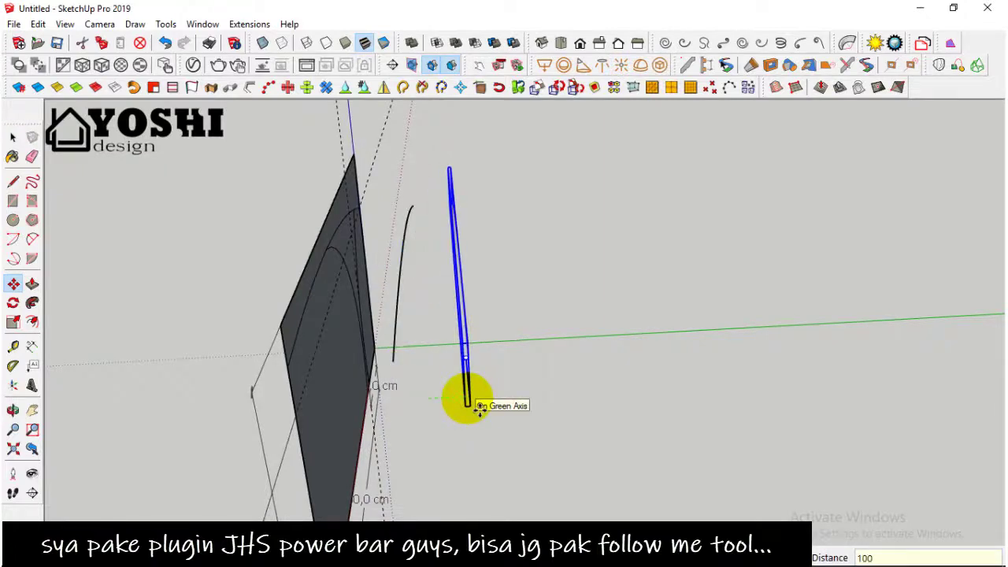
key(Return)
Step: Copy the black roof arc 600 cm along the green axis
middle_drag(479, 412, 270, 338)
click(12, 137)
mouse_move(236, 276)
middle_down()
mouse_move(331, 315)
mouse_move(417, 304)
mouse_move(512, 331)
mouse_move(701, 315)
mouse_move(574, 353)
mouse_move(567, 386)
mouse_move(412, 342)
mouse_move(479, 333)
mouse_move(476, 376)
mouse_move(626, 326)
mouse_move(550, 373)
mouse_move(490, 355)
middle_up()
click(417, 304)
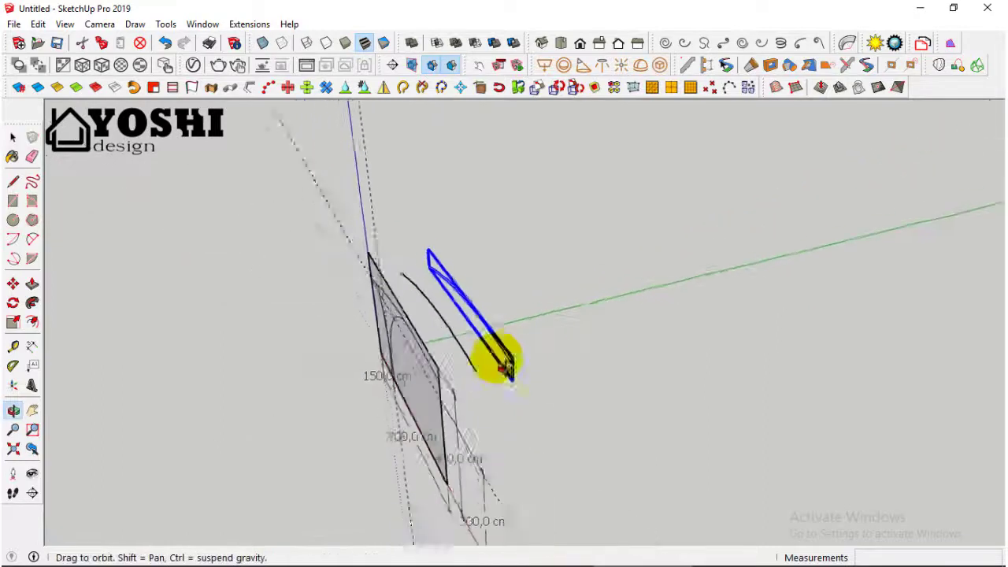
click(13, 283)
middle_drag(504, 410, 519, 426)
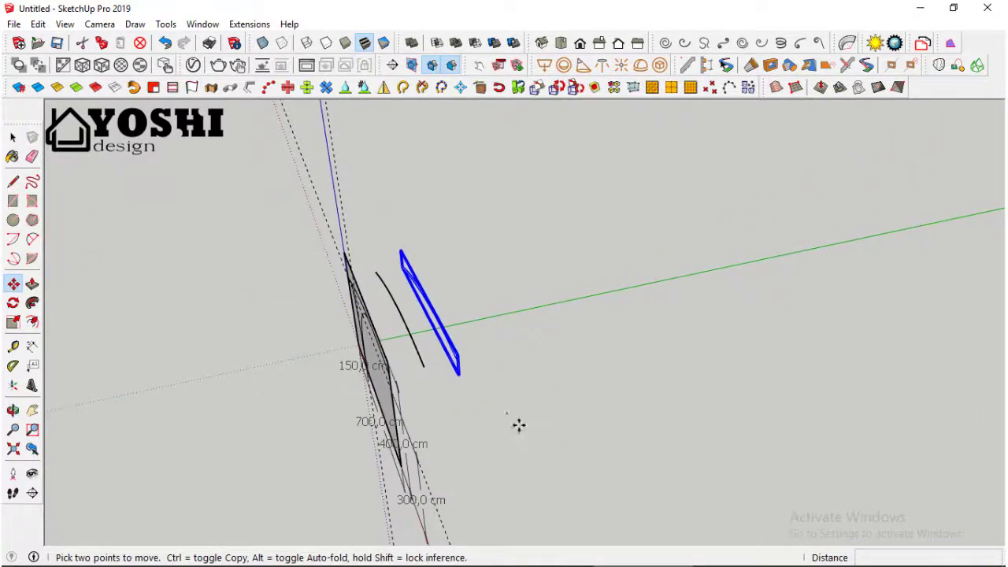
ctrl+drag(508, 413, 557, 417)
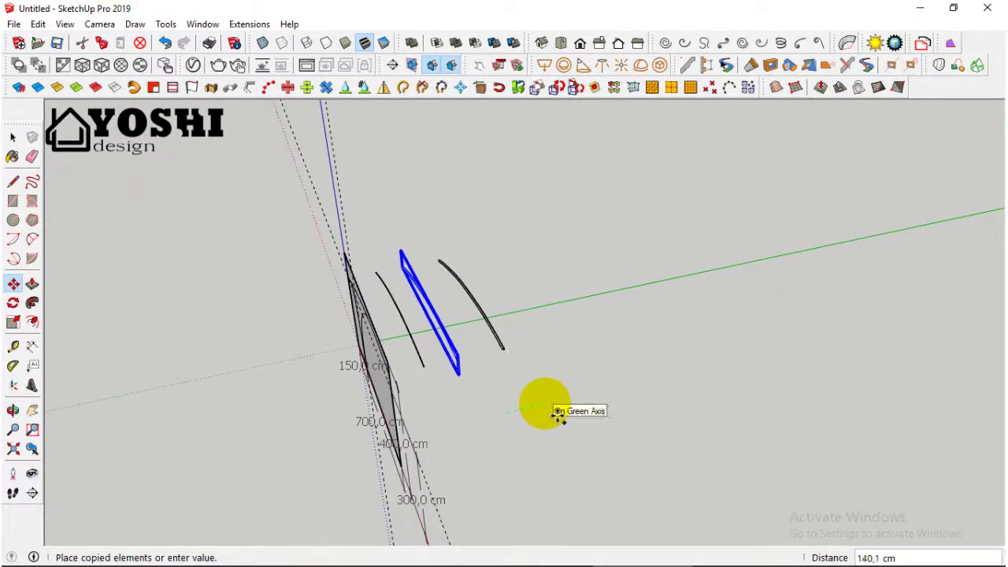
key(Return)
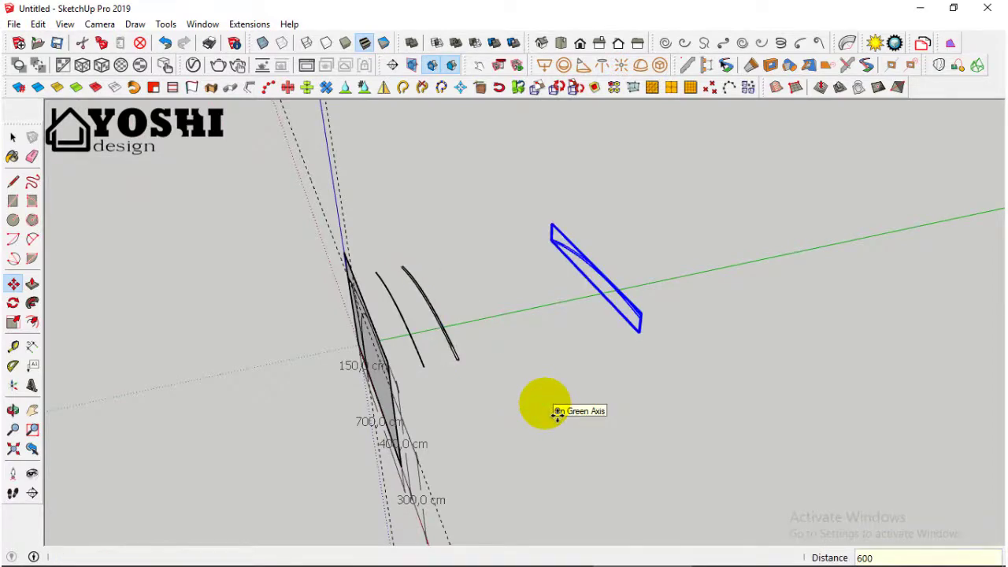
key(Escape)
middle_drag(570, 410, 518, 417)
click(13, 137)
mouse_move(339, 237)
middle_down()
mouse_move(581, 218)
mouse_move(524, 276)
mouse_move(547, 282)
middle_up()
Step: Turn the wall rectangle face into a group and hide it
click(490, 461)
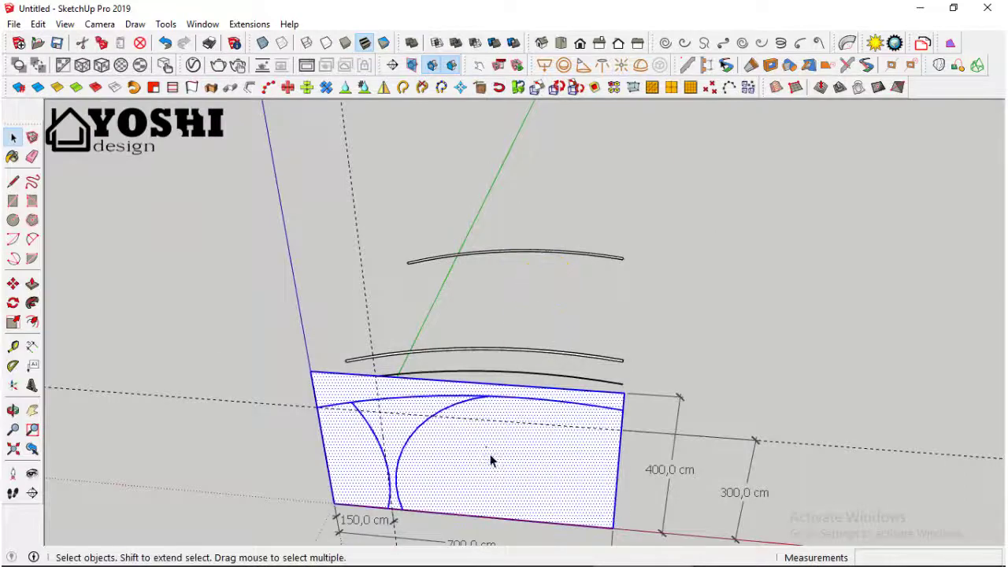
right_click(490, 461)
click(561, 205)
right_click(518, 421)
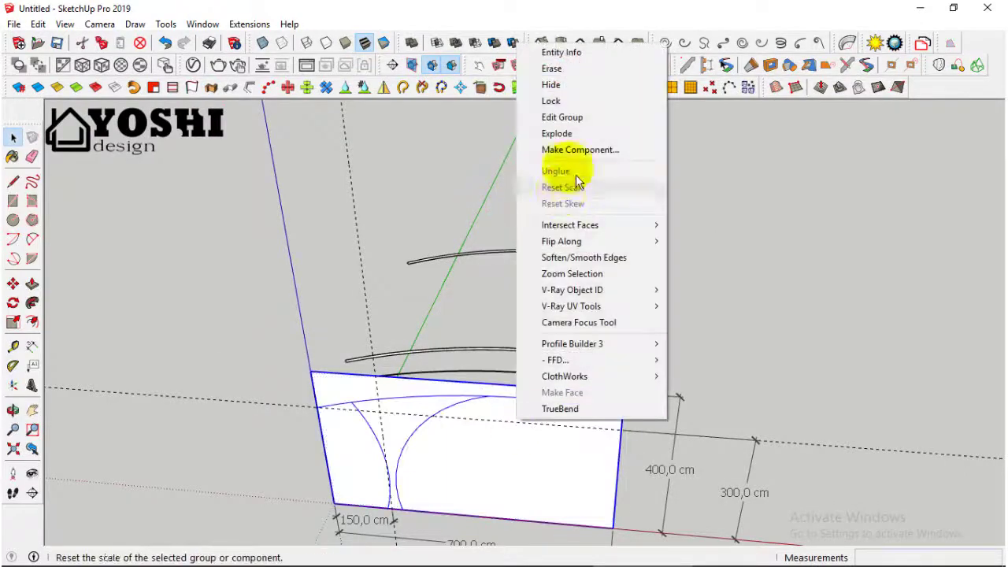
click(551, 84)
mouse_move(563, 99)
middle_down()
mouse_move(592, 326)
mouse_move(401, 398)
mouse_move(450, 394)
middle_up()
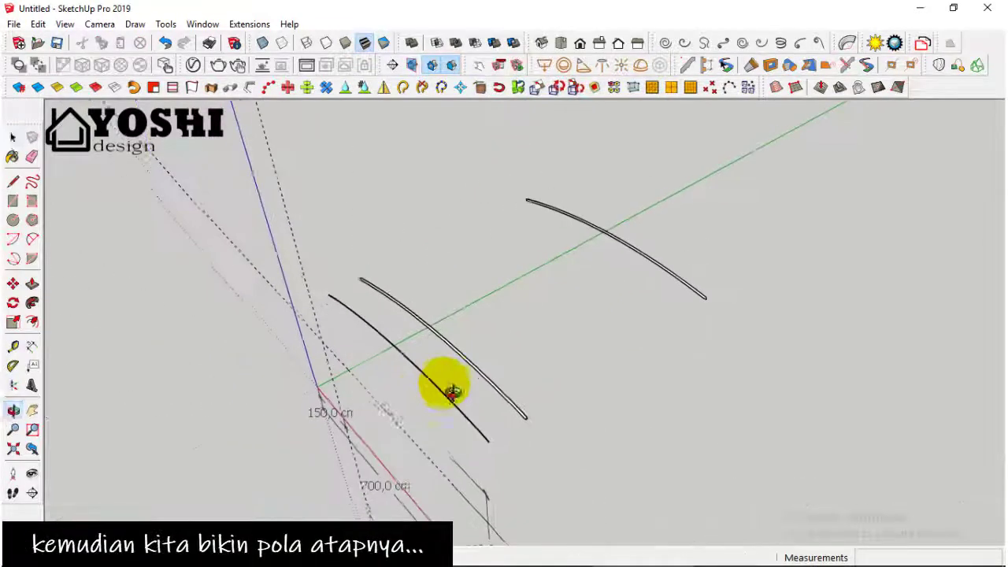
Step: Draw a 600 cm edge along green, copy the arc, and close the roof outline with lines
click(329, 292)
text(600)
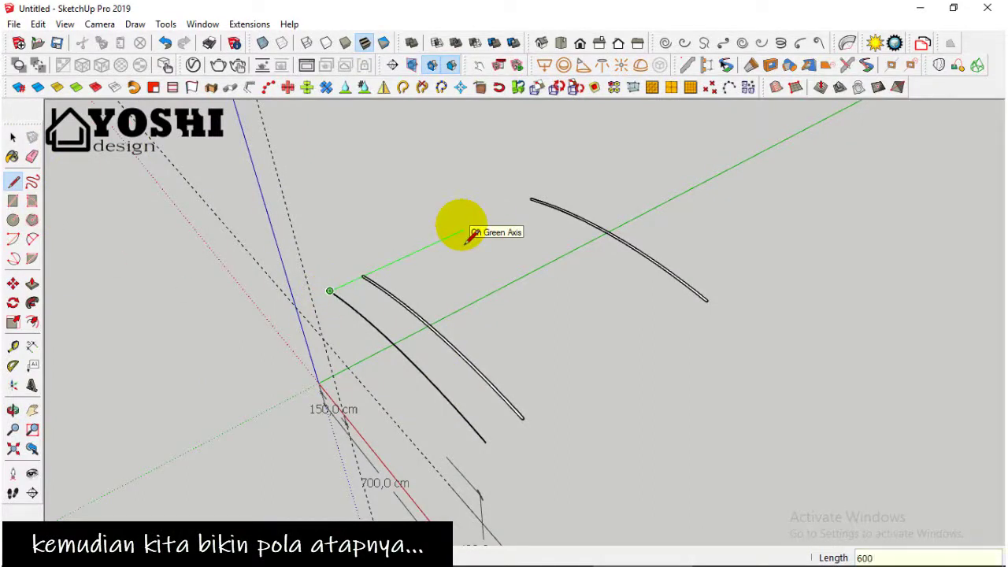
key(Return)
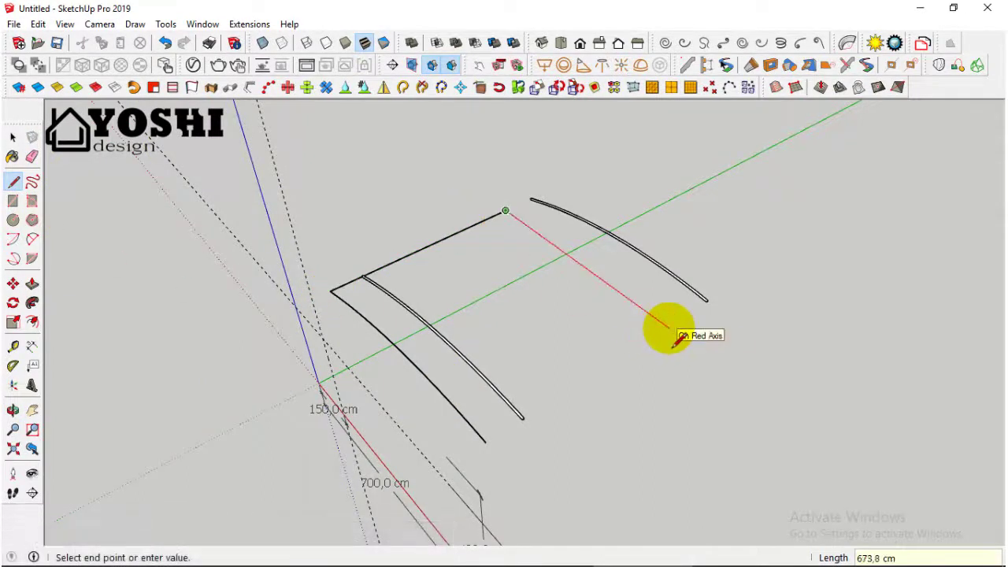
key(space)
key(m)
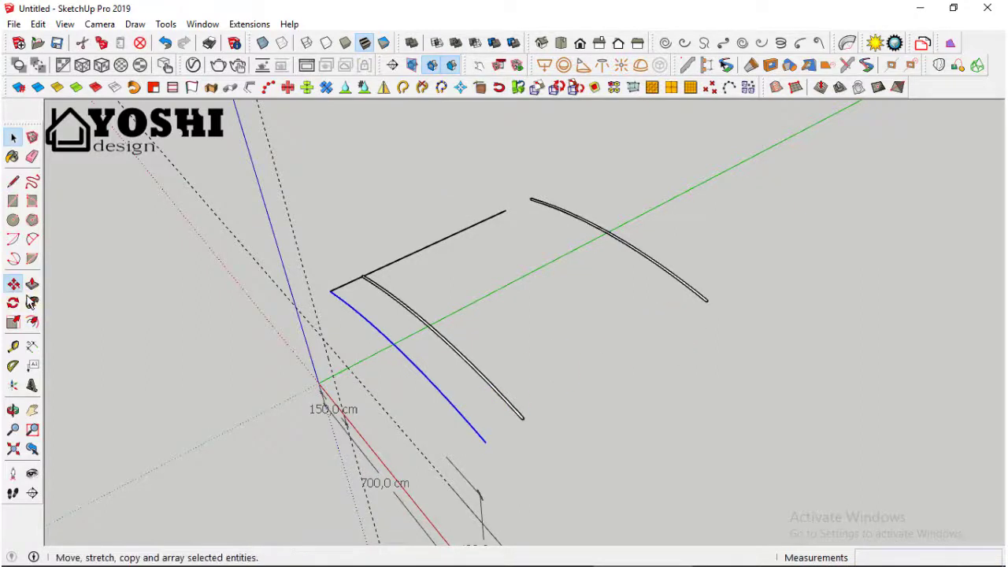
click(483, 443)
key(ctrl)
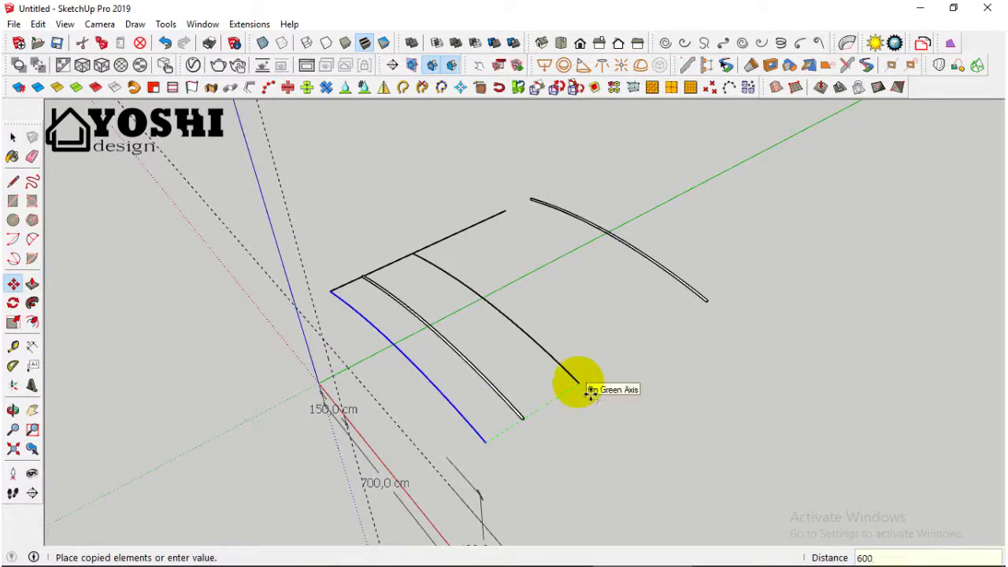
click(13, 181)
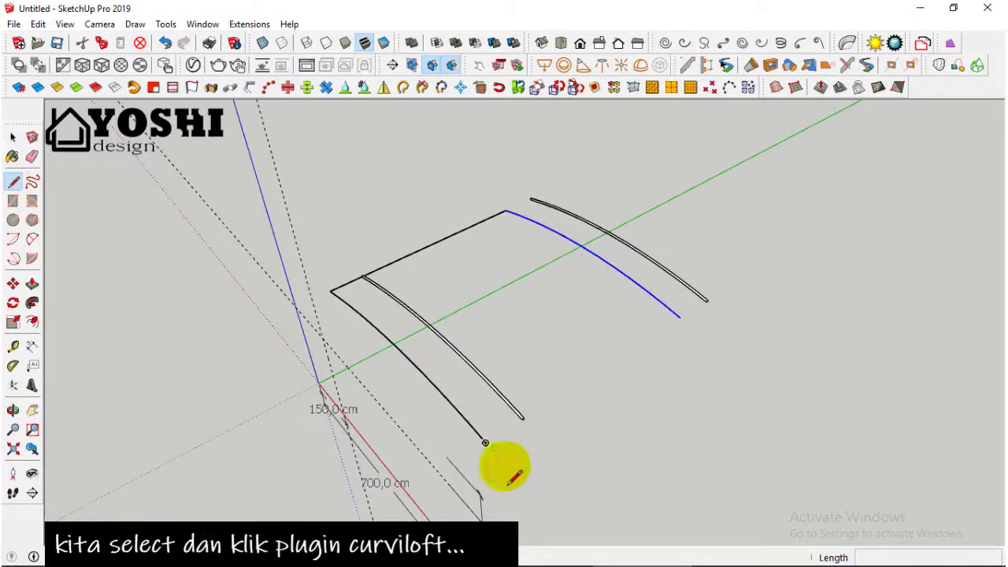
click(485, 443)
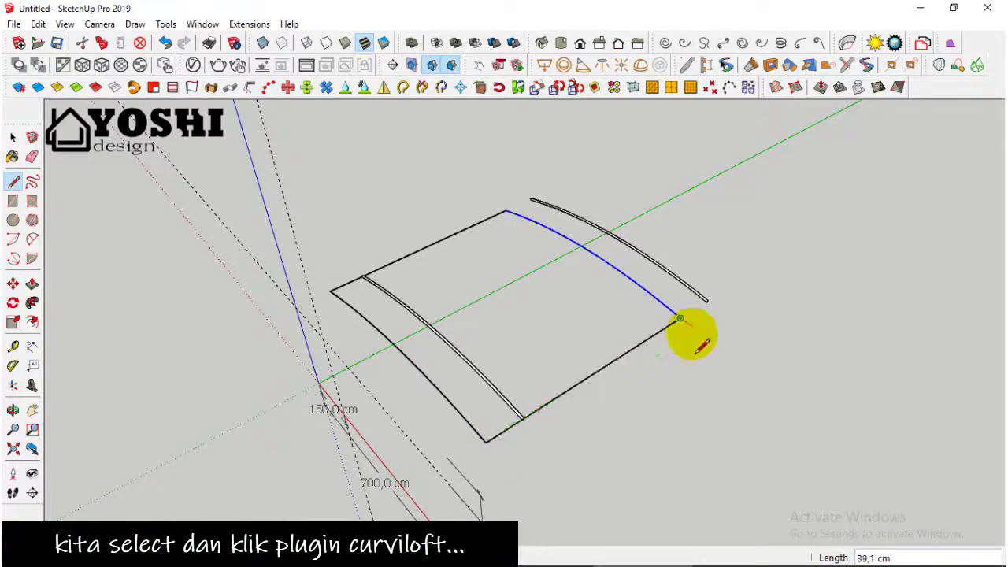
middle_drag(337, 283, 568, 313)
click(12, 138)
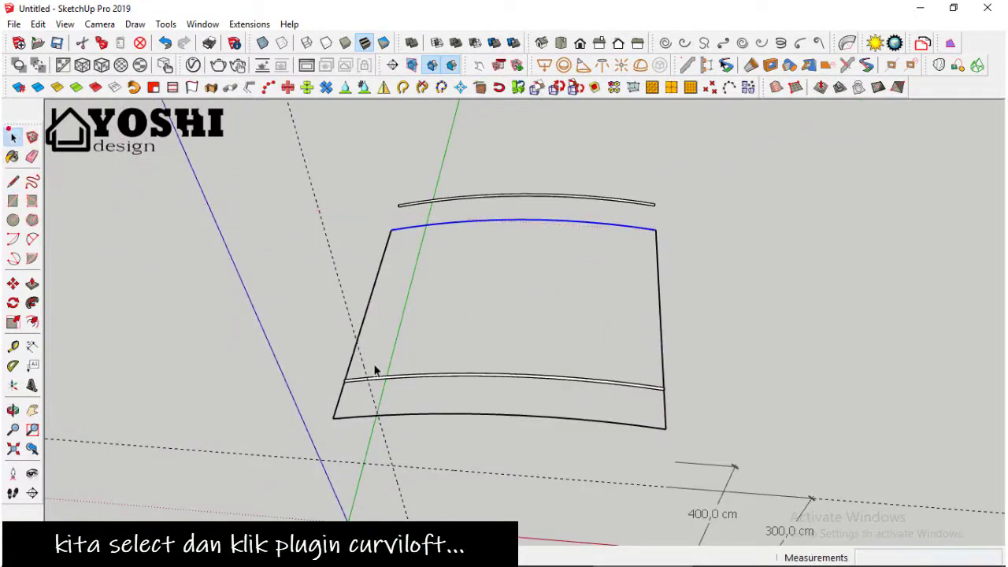
Step: Skin the closed arc outline into a smooth surface with Curviloft Skin Contours
triple_click(367, 331)
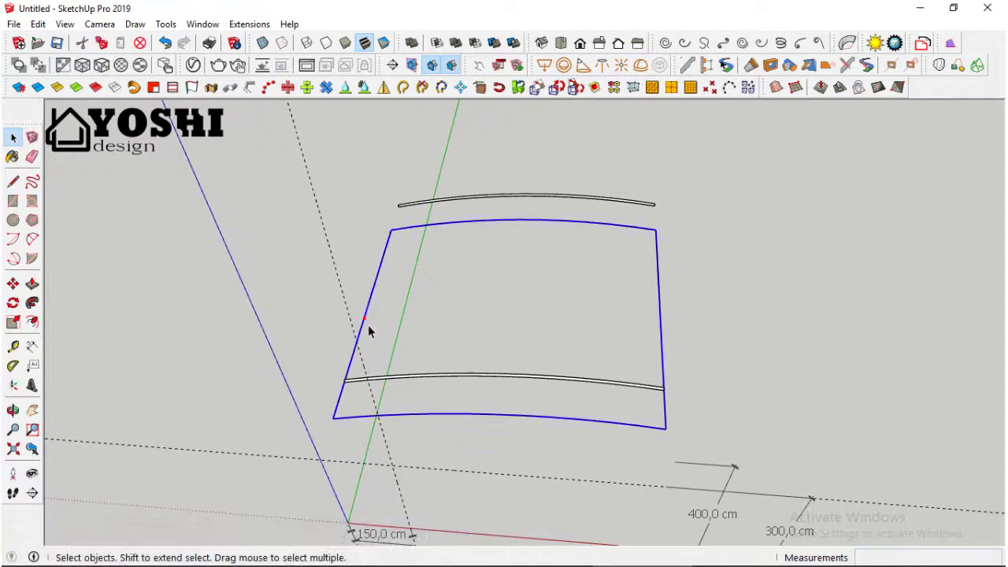
click(978, 66)
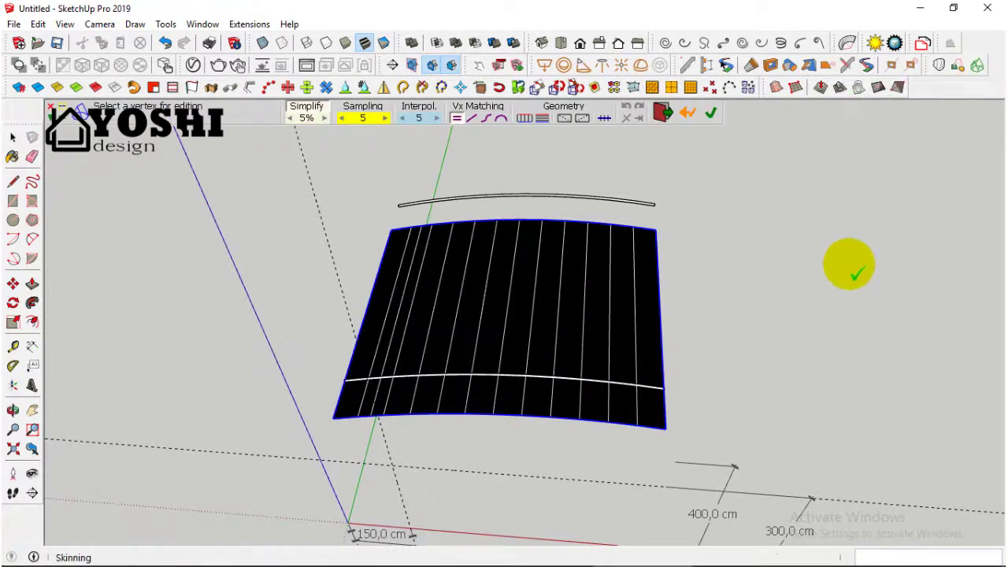
middle_drag(725, 271, 601, 248)
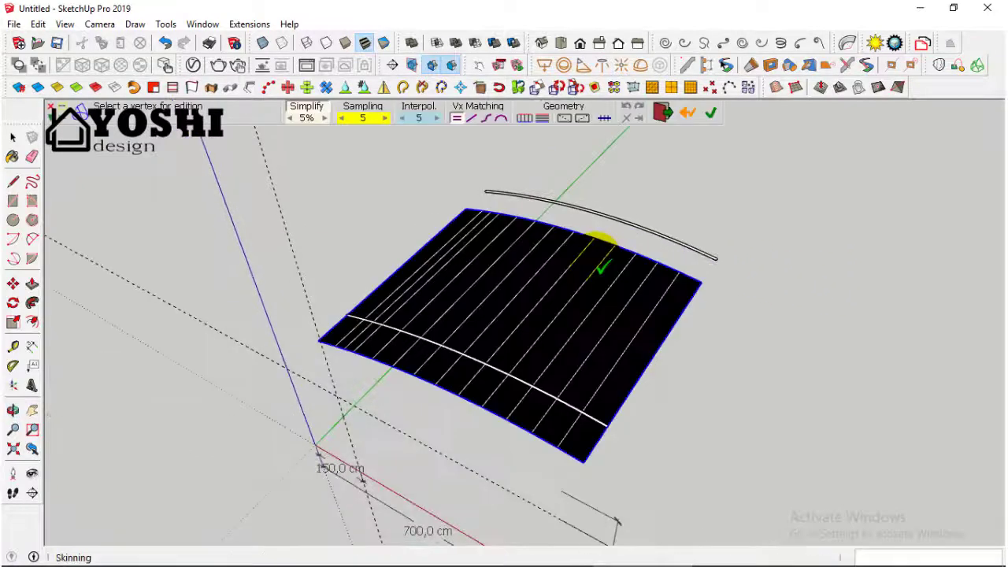
click(711, 112)
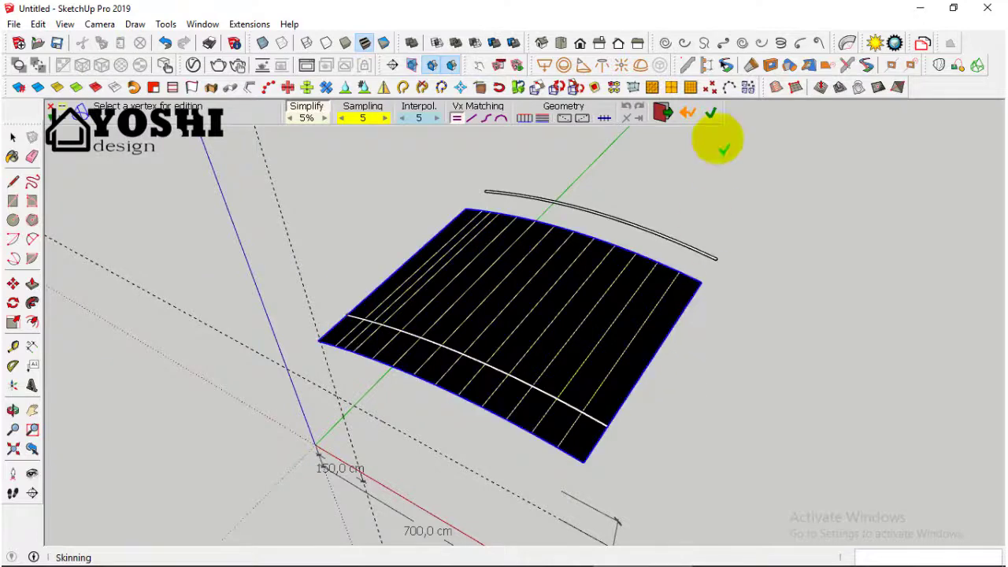
click(711, 114)
mouse_move(333, 162)
middle_down()
mouse_move(607, 371)
mouse_move(491, 252)
mouse_move(448, 260)
mouse_move(675, 338)
middle_up()
Step: Select the curved surface and start moving it aside along green
click(596, 360)
mouse_move(597, 360)
middle_down()
mouse_move(603, 365)
mouse_move(524, 402)
middle_up()
click(13, 283)
scroll(574, 456, down, 3)
click(574, 457)
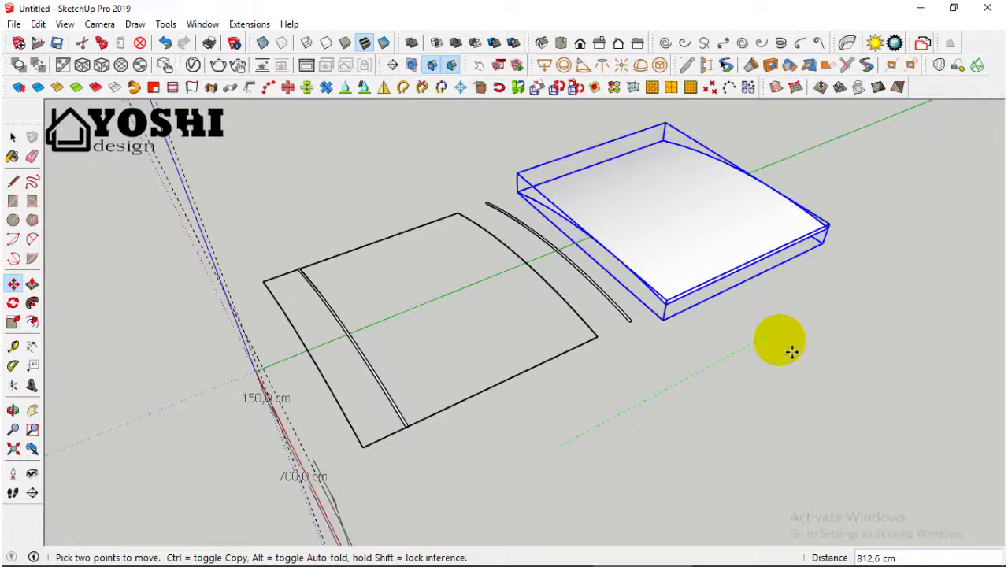
Step: Place the moved surface, then explode the curved roof group into loose geometry
key(Return)
scroll(106, 208, down, 3)
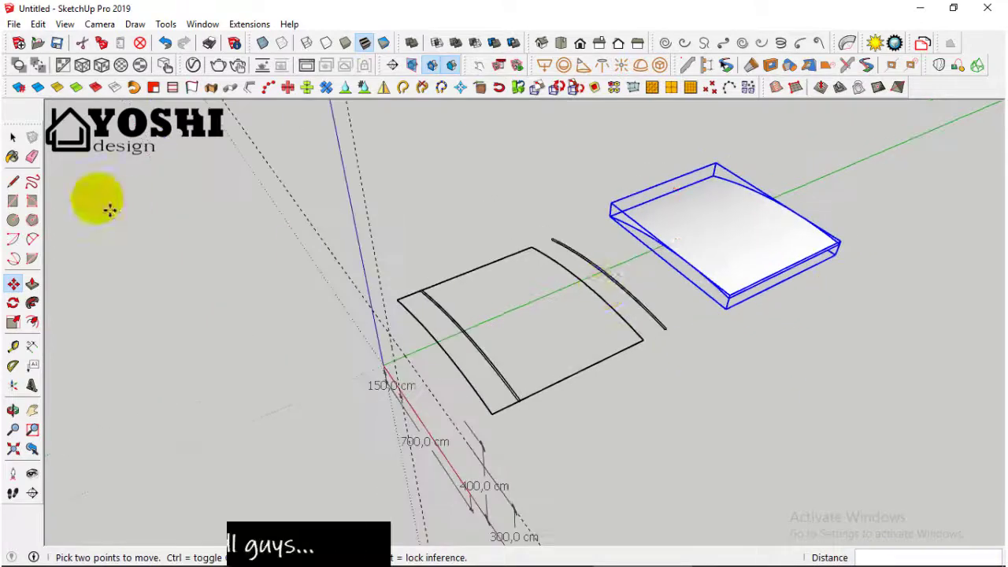
click(12, 137)
scroll(793, 338, up, 3)
click(794, 337)
middle_drag(794, 337, 753, 274)
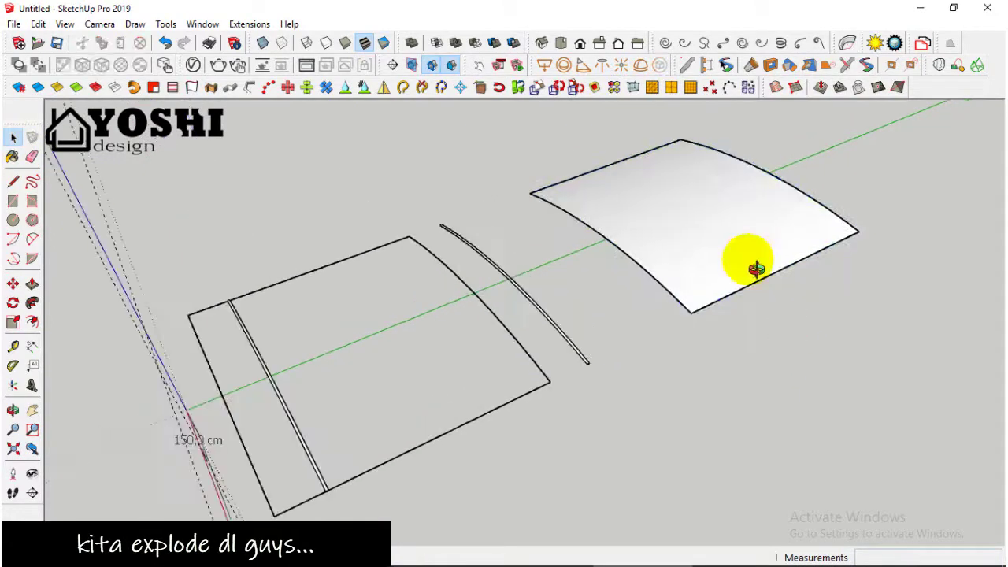
click(754, 264)
right_click(746, 267)
click(796, 282)
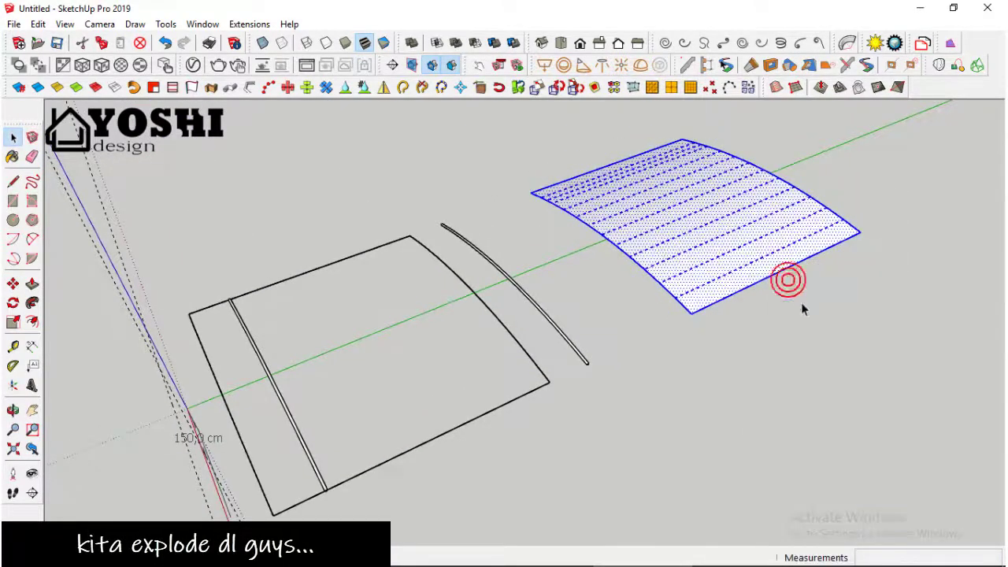
click(801, 302)
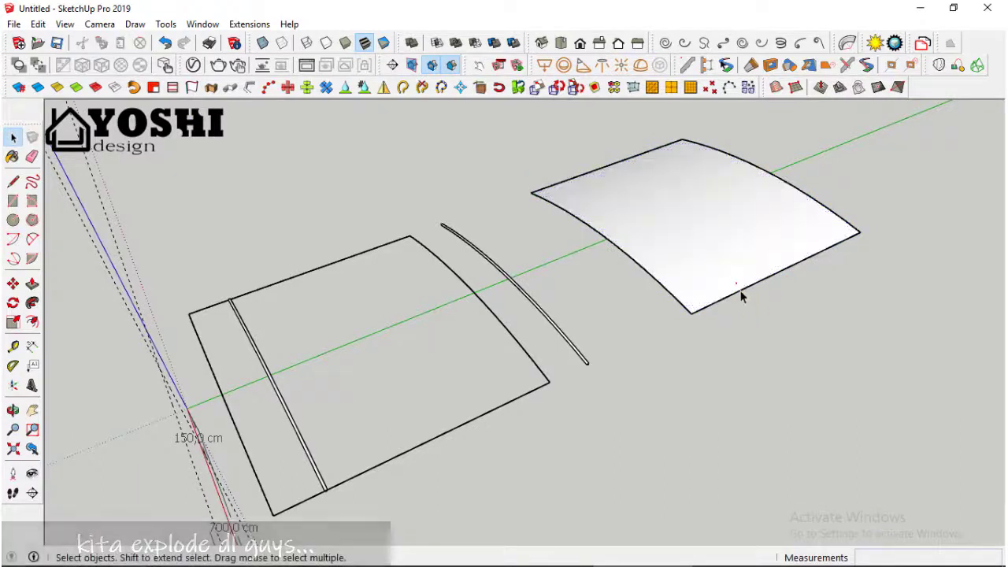
Step: Draw a 100 cm rectangle face at the surface's front corner
key(l)
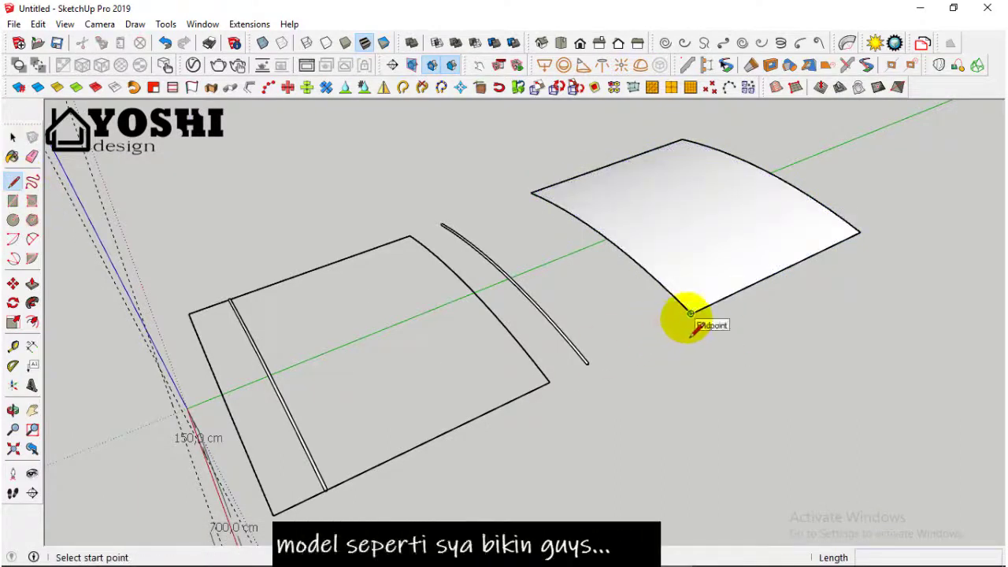
click(690, 314)
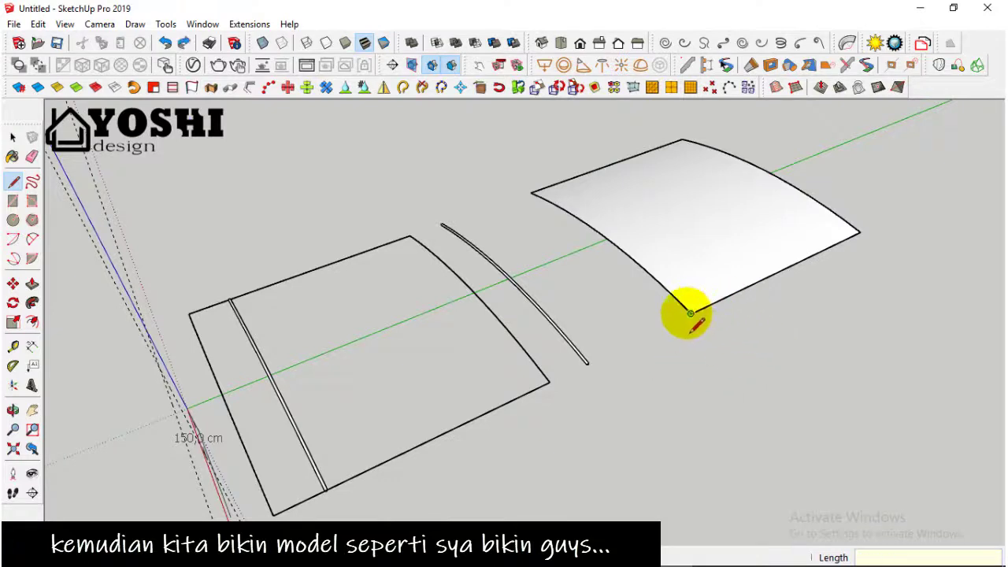
text(200)
key(Return)
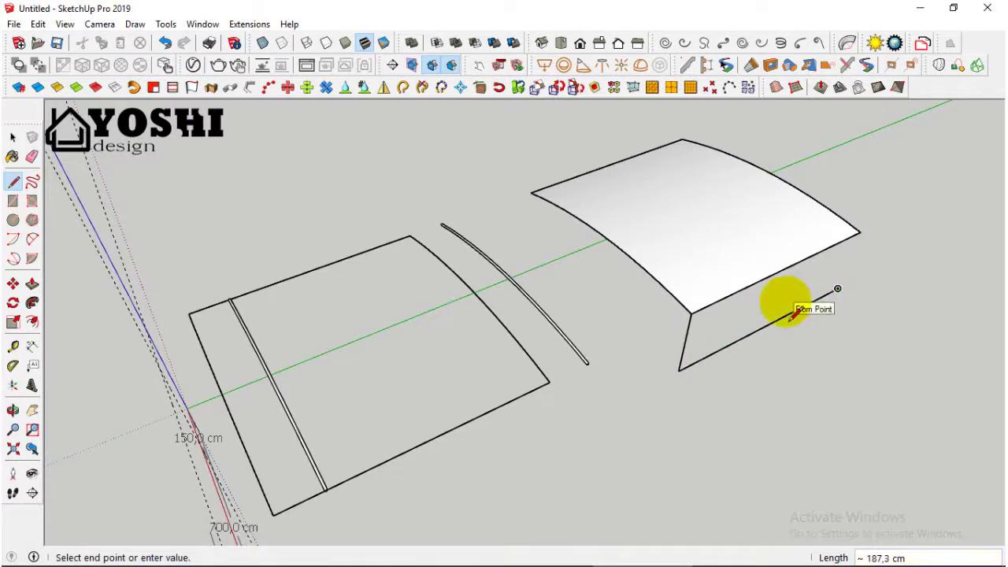
scroll(796, 312, up, 2)
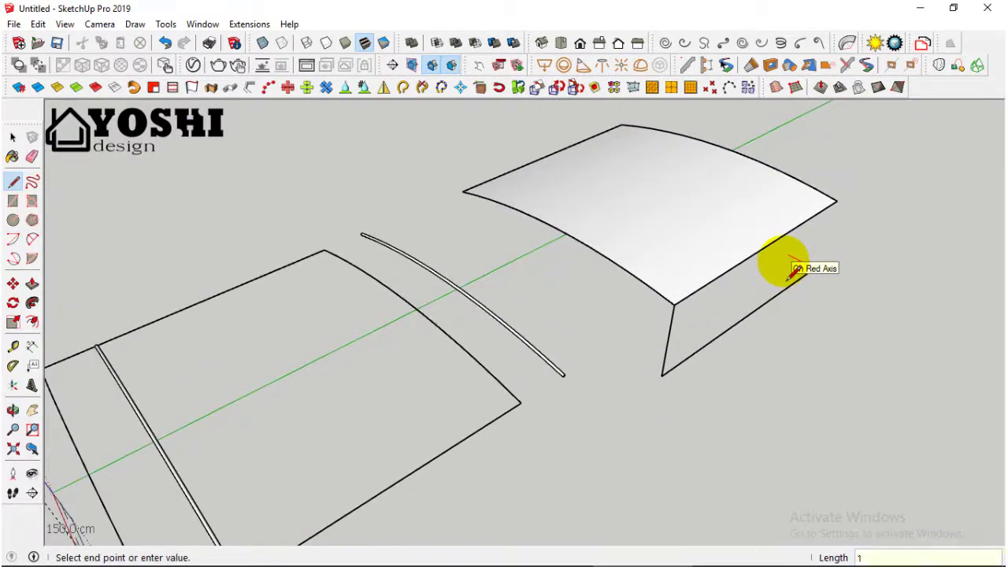
text(00)
key(Return)
click(781, 253)
click(627, 354)
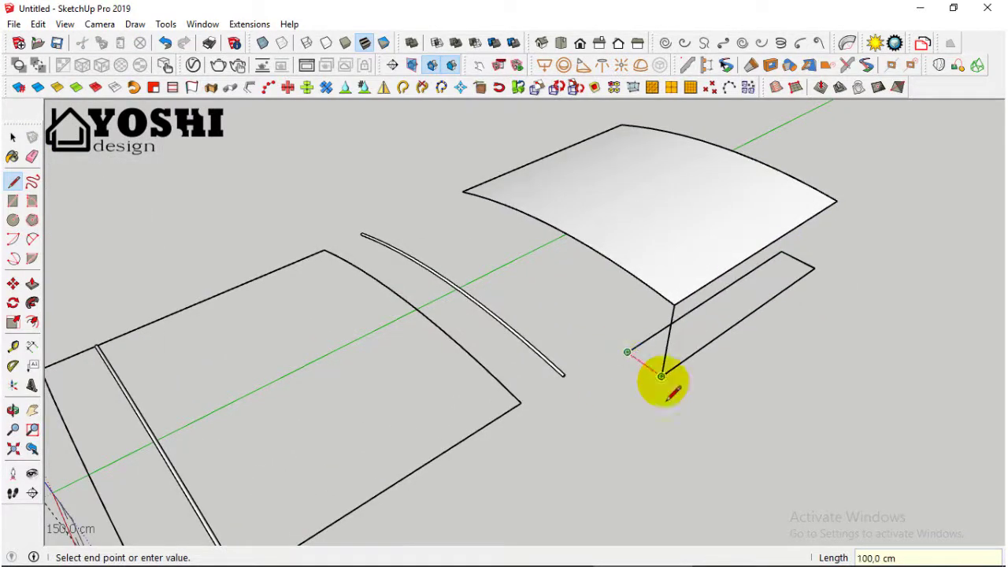
click(662, 375)
Step: Draw a two-point arc inside the rectangle and erase the leftover edges, leaving an arc face
click(29, 268)
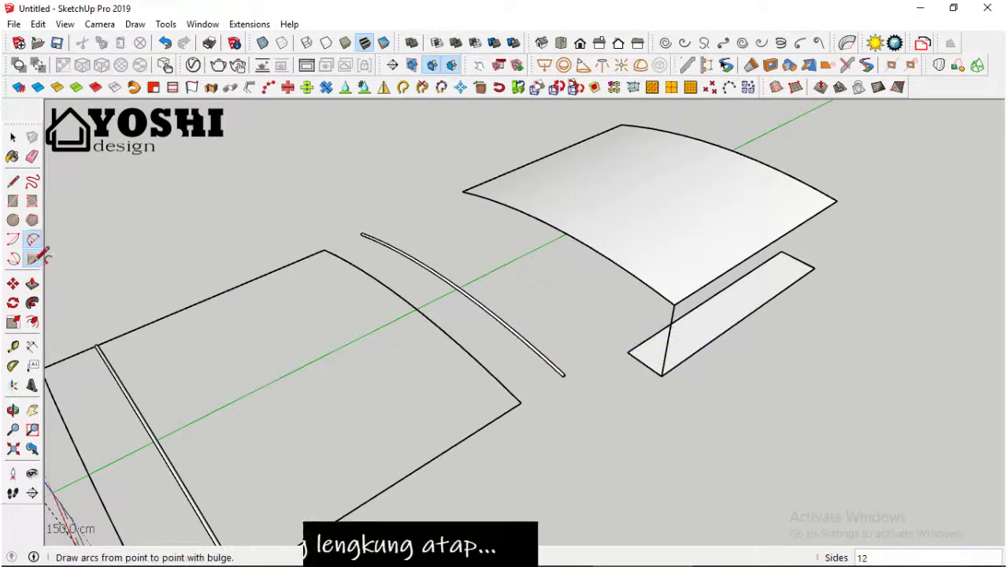
click(31, 239)
click(662, 375)
click(814, 269)
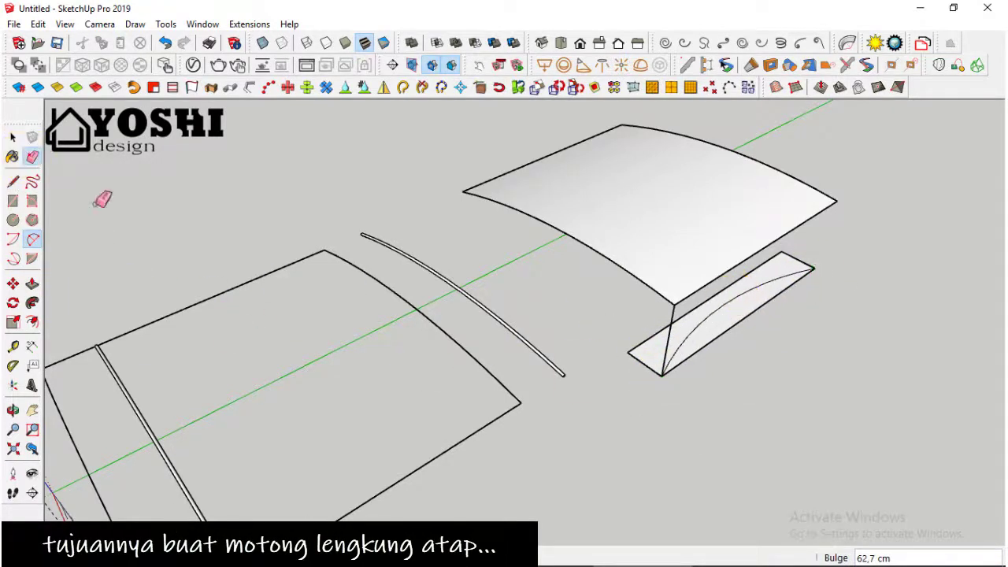
click(624, 356)
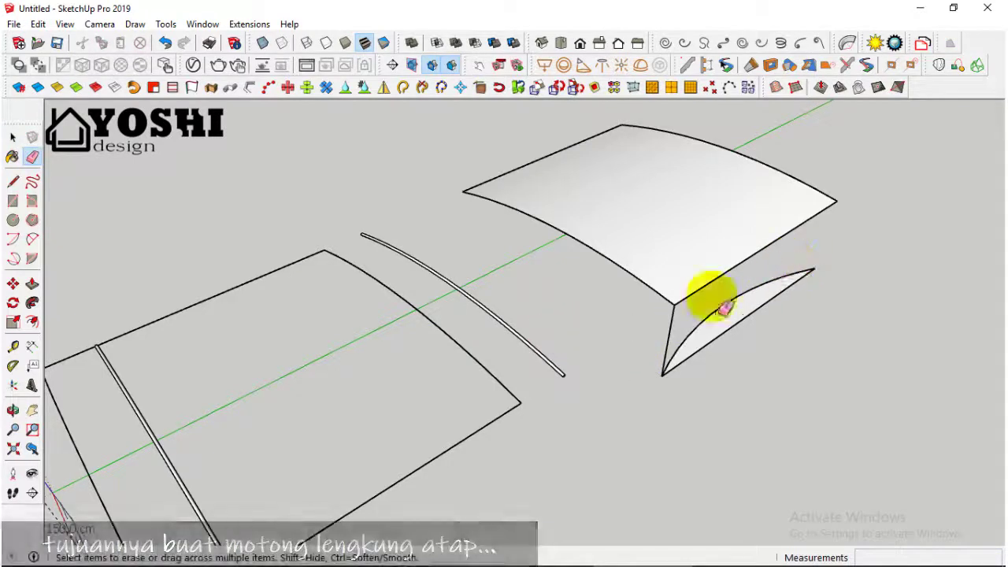
drag(639, 354, 93, 274)
click(32, 284)
click(725, 322)
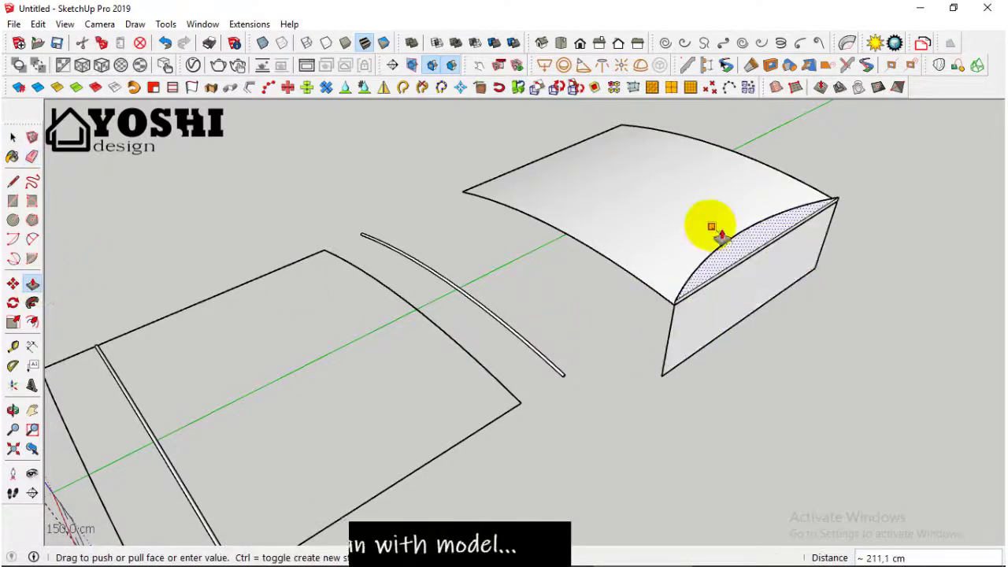
Step: Finish the cutter extrusion above the roof and intersect the roof surface with the model
click(811, 181)
middle_drag(811, 182, 469, 263)
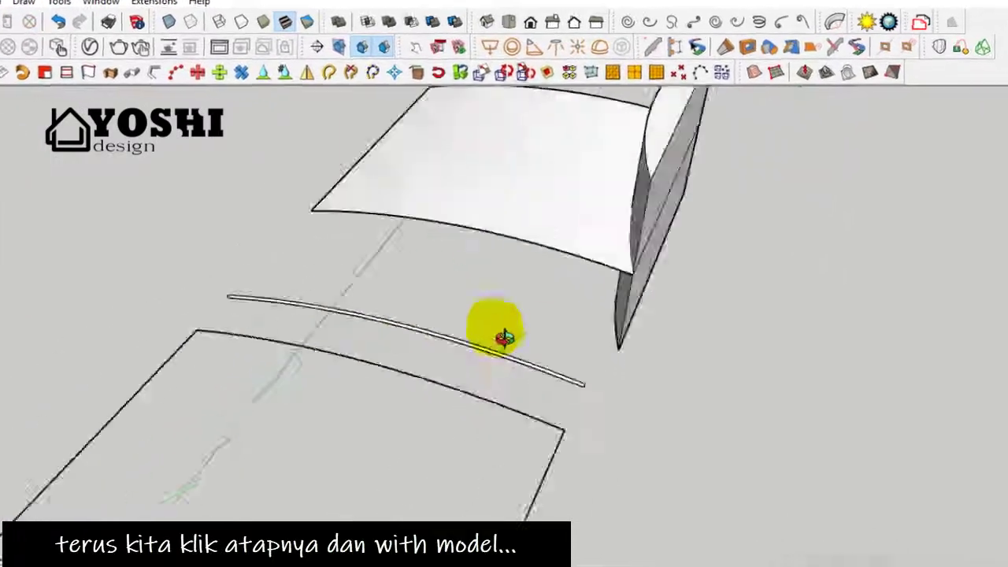
click(378, 218)
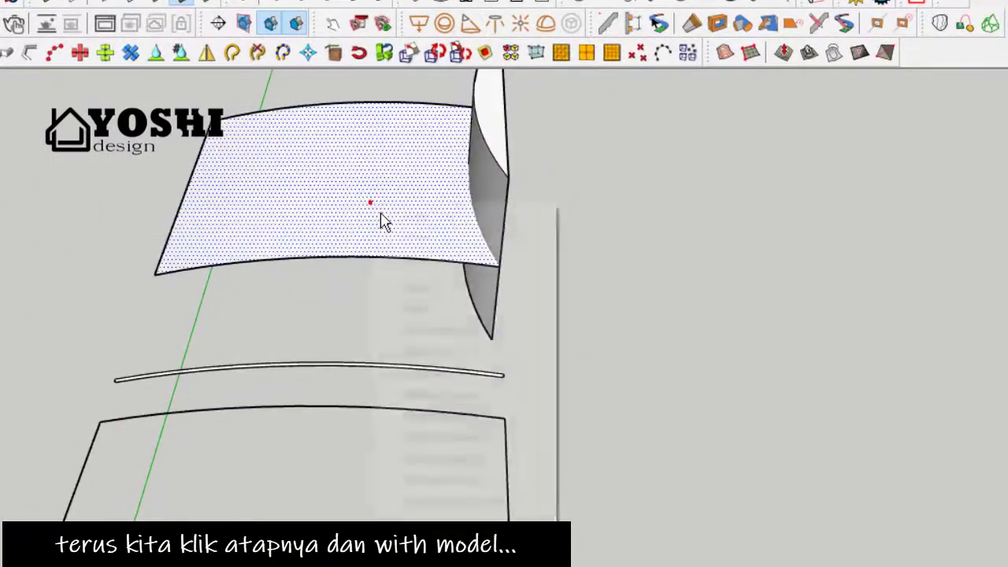
right_click(378, 219)
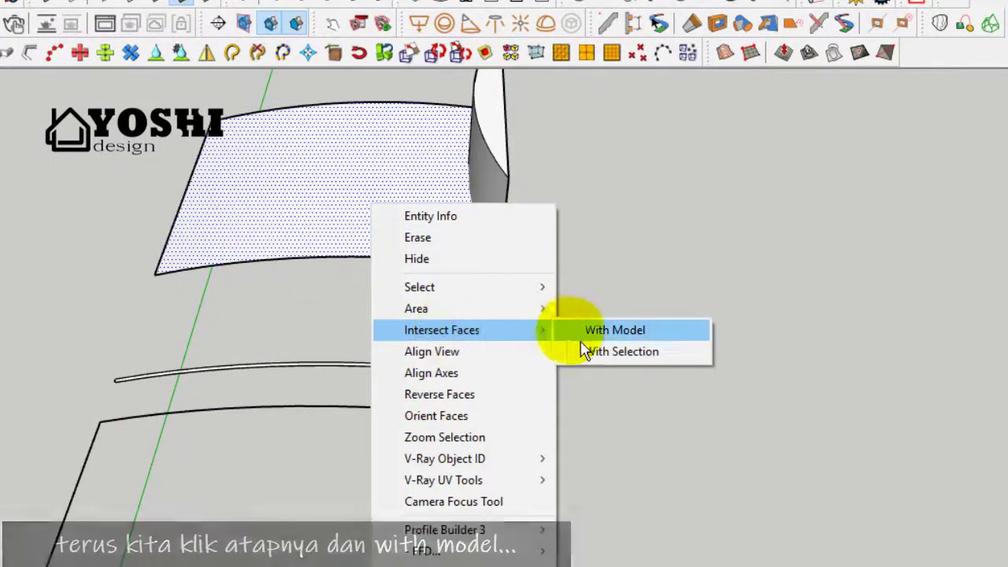
click(583, 338)
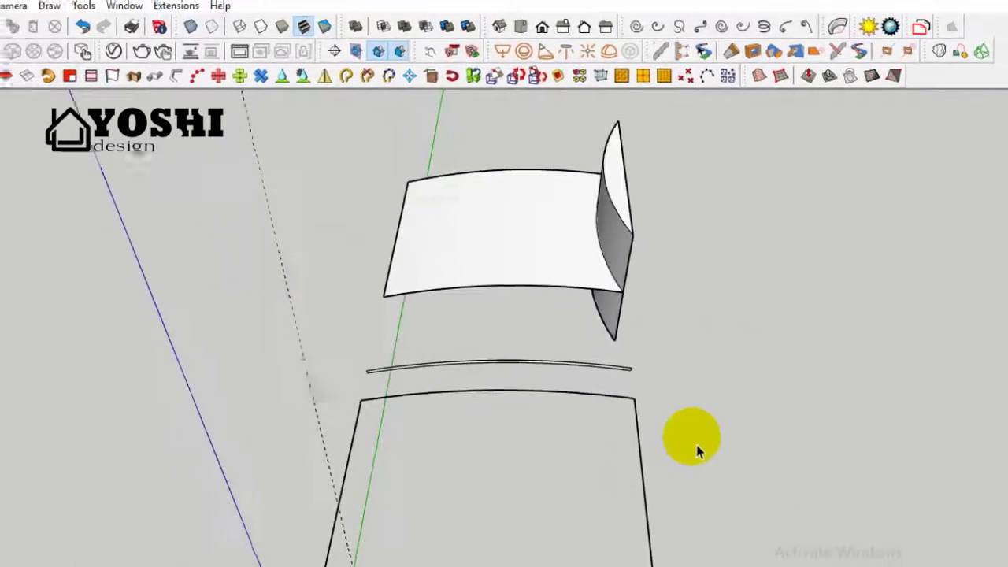
Step: Delete the upright curved face left by the intersection
mouse_move(698, 444)
middle_down()
mouse_move(590, 218)
mouse_move(824, 219)
middle_up()
drag(803, 128, 484, 152)
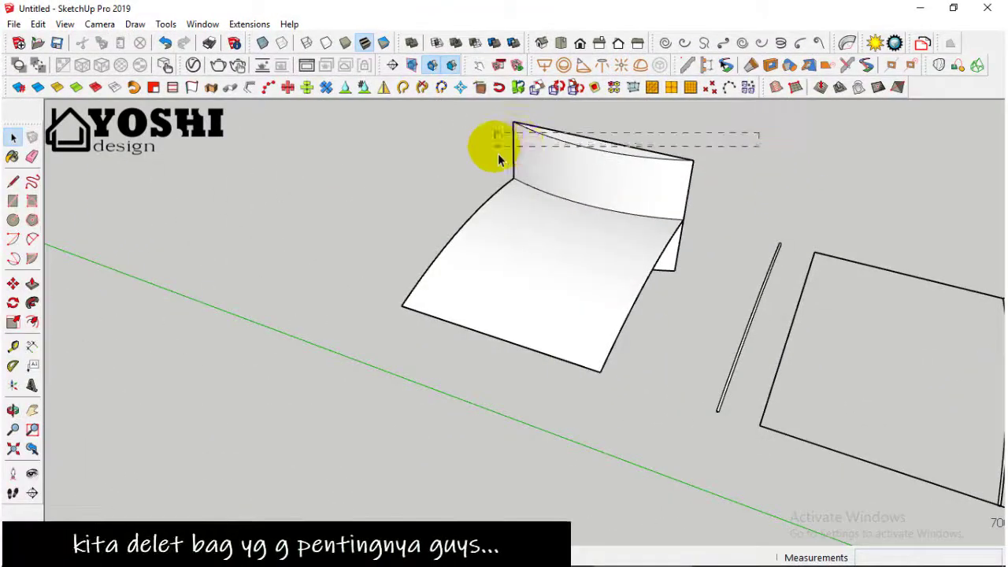
key(Delete)
Step: Delete the box's front face and edges, leaving only the curved roof
mouse_move(484, 153)
middle_down()
mouse_move(717, 241)
mouse_move(529, 405)
mouse_move(604, 371)
mouse_move(659, 367)
middle_up()
key(space)
drag(660, 367, 460, 445)
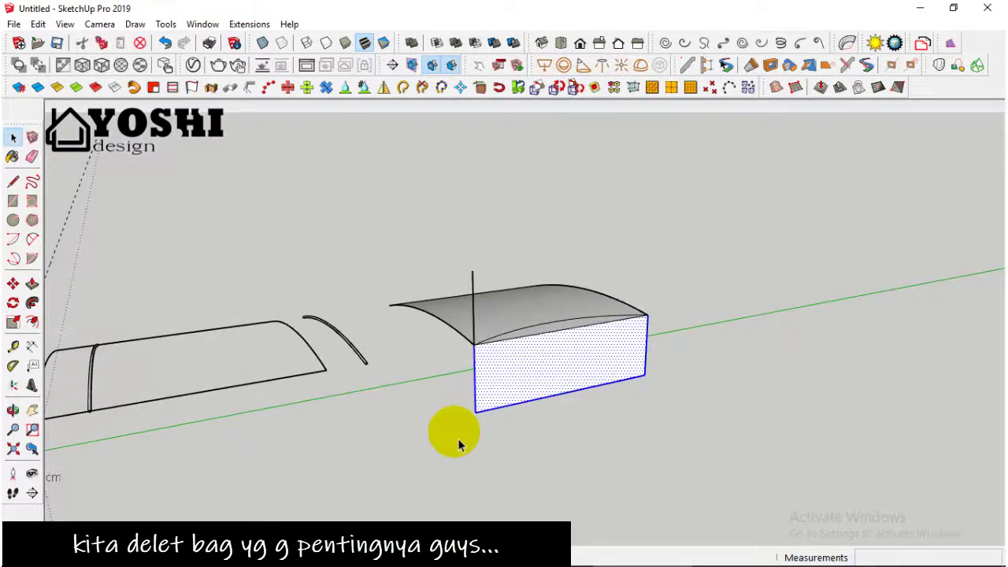
key(Delete)
mouse_move(459, 445)
middle_down()
mouse_move(641, 495)
mouse_move(591, 349)
mouse_move(605, 345)
mouse_move(592, 308)
mouse_move(491, 354)
mouse_move(835, 371)
mouse_move(645, 323)
mouse_move(615, 339)
middle_up()
scroll(576, 319, up, 3)
scroll(606, 333, up, 3)
scroll(605, 330, down, 3)
scroll(604, 331, down, 3)
click(13, 181)
Step: Draw a 100 cm rectangle face under the roof's other edge
scroll(551, 445, down, 1)
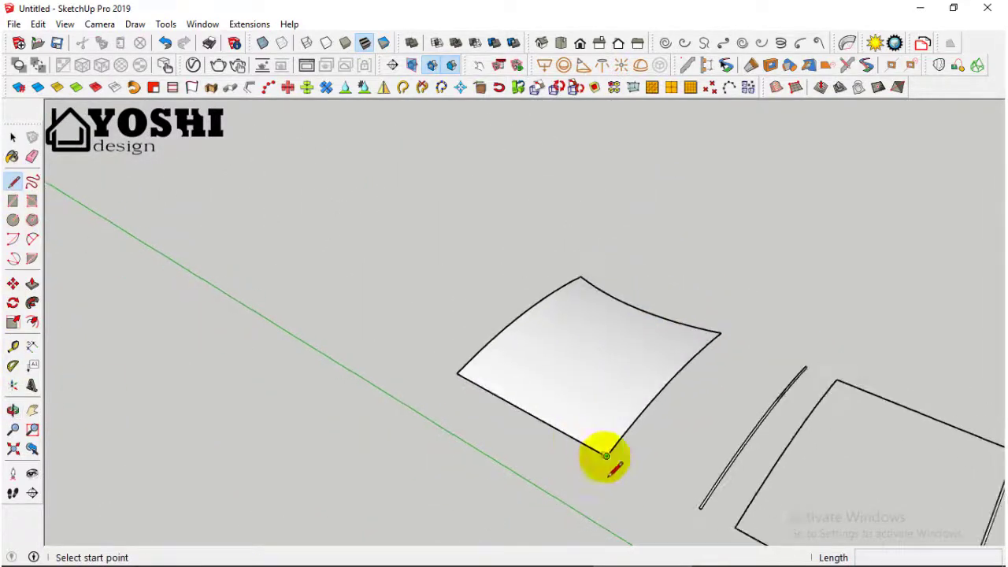
click(606, 459)
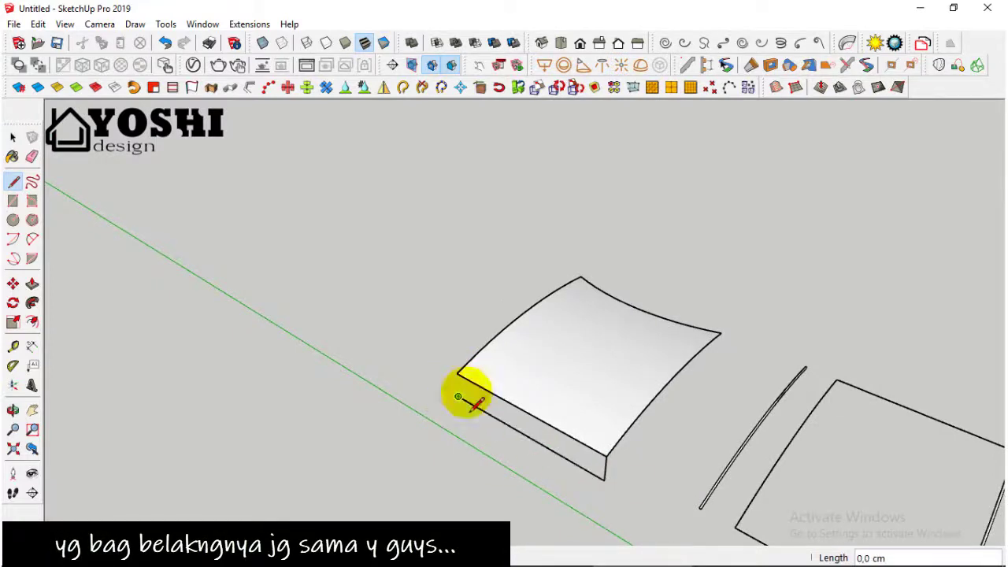
mouse_move(457, 396)
middle_down()
mouse_move(394, 349)
mouse_move(552, 416)
mouse_move(457, 428)
middle_up()
scroll(457, 428, up, 2)
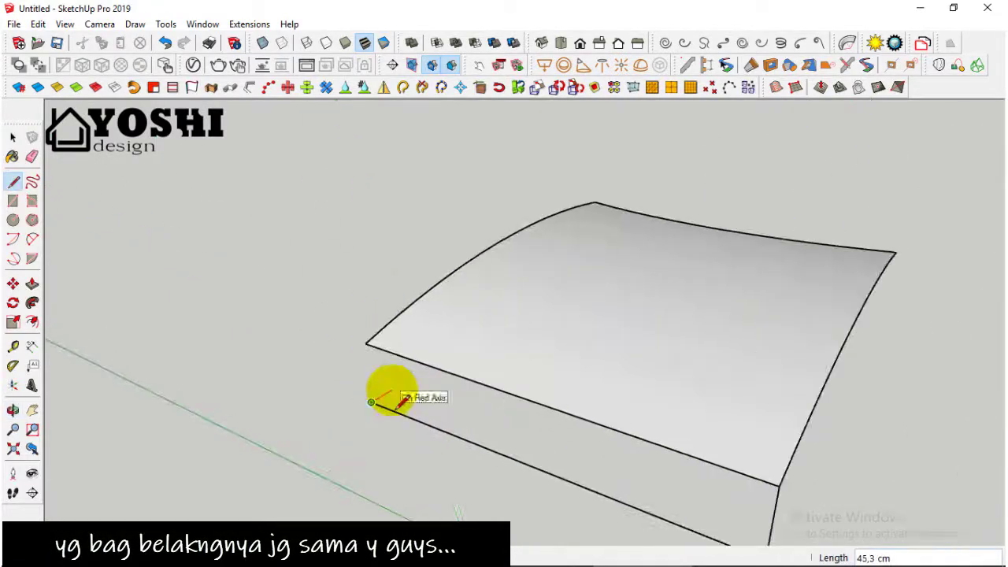
text(100)
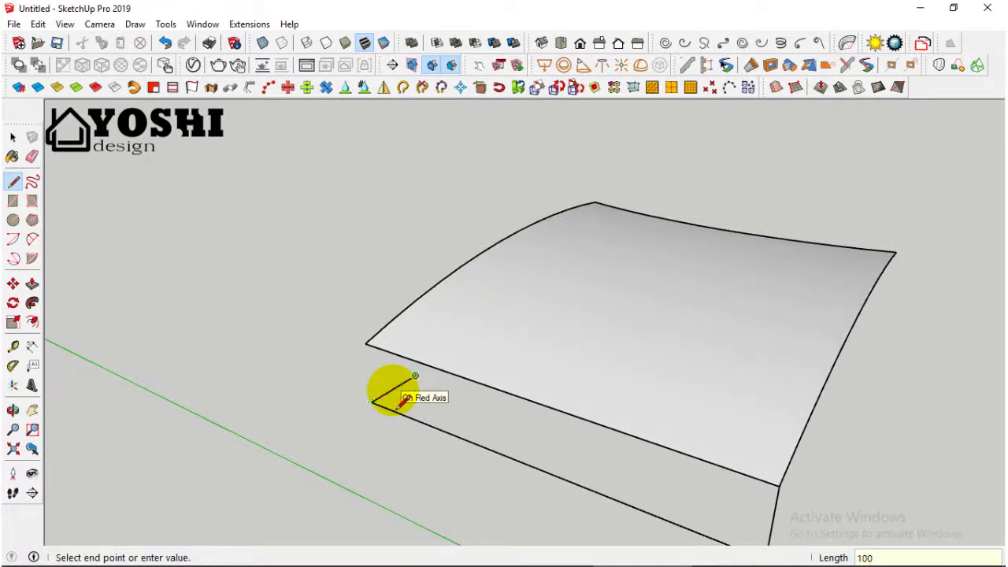
scroll(432, 408, down, 2)
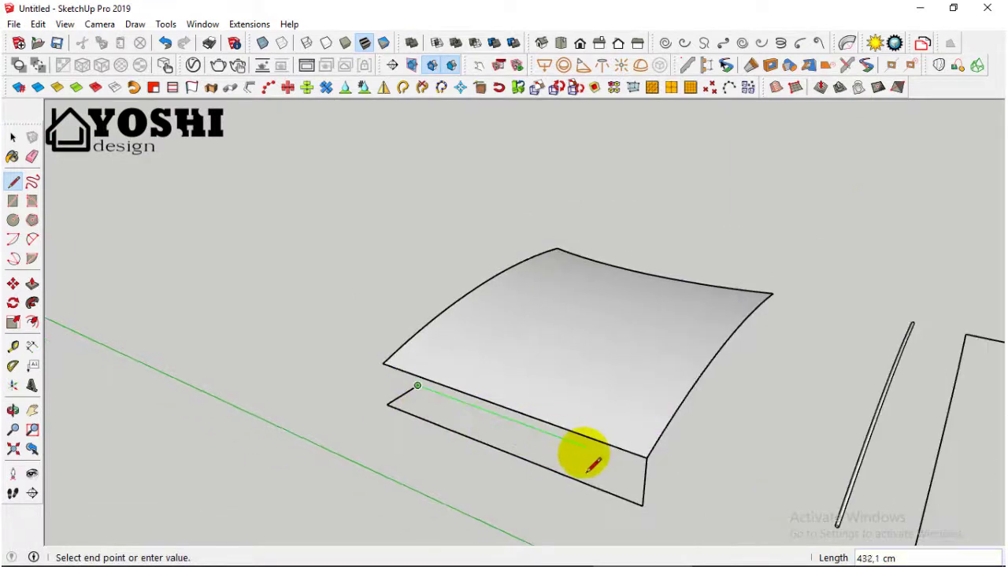
click(642, 505)
Step: Cut an 80-bulge arc across the rectangle, erase the leftover strip, and start pulling the arc face up
key(a)
click(386, 405)
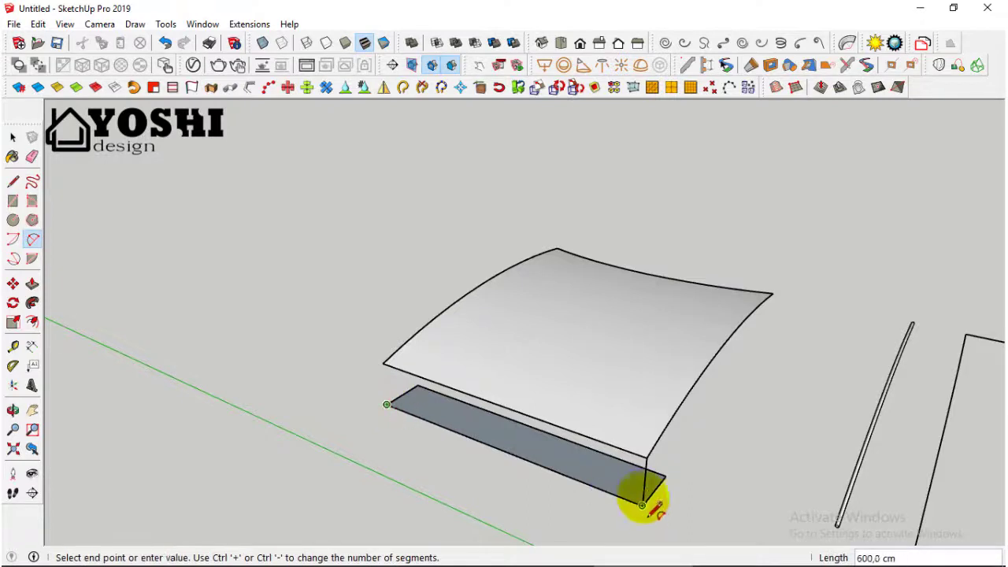
click(643, 505)
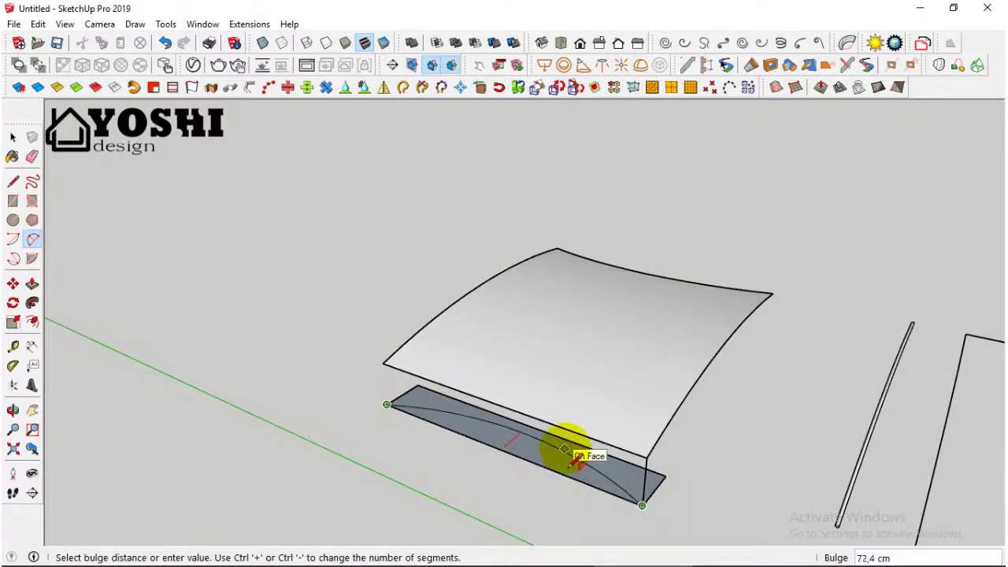
click(565, 450)
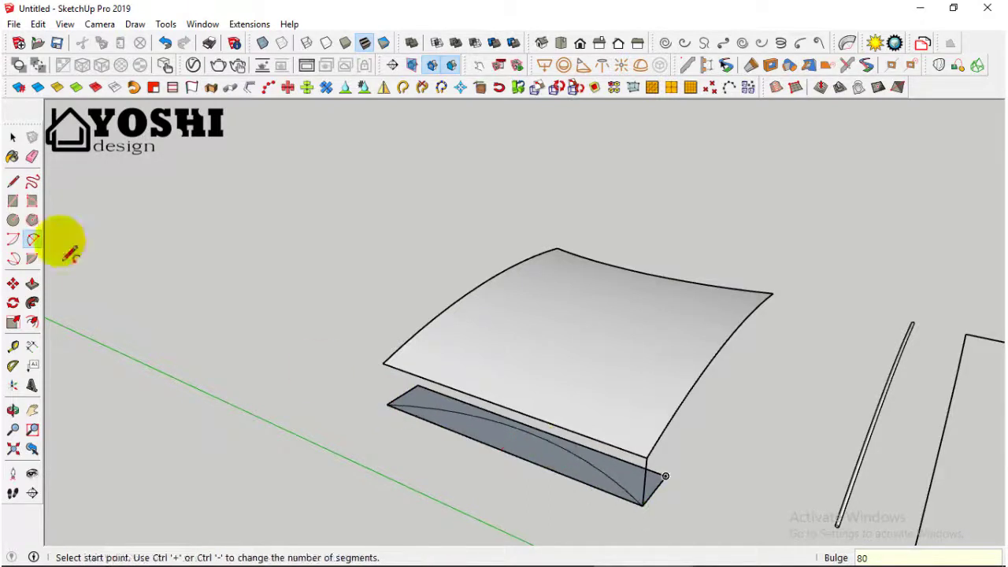
click(32, 157)
click(433, 401)
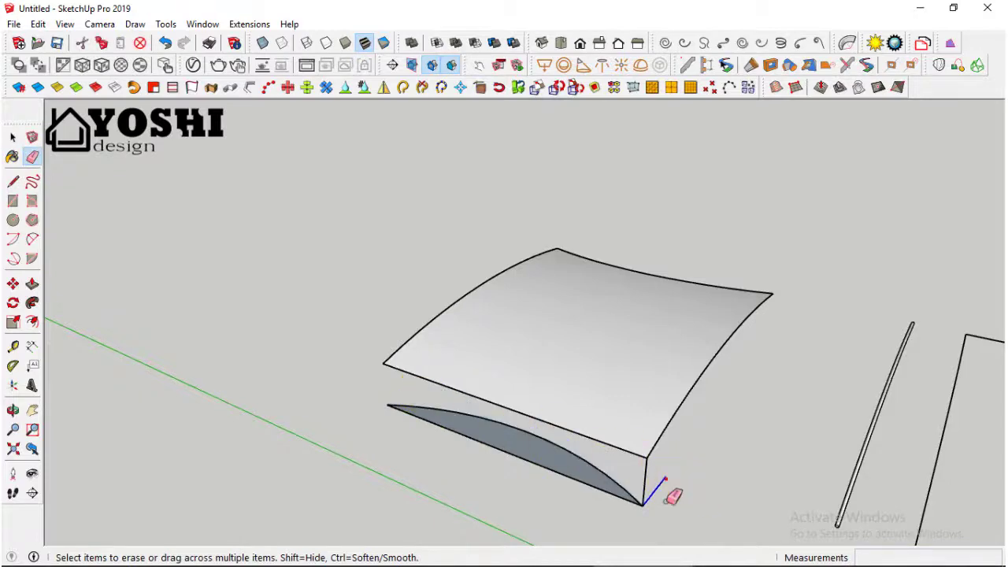
click(32, 283)
click(436, 423)
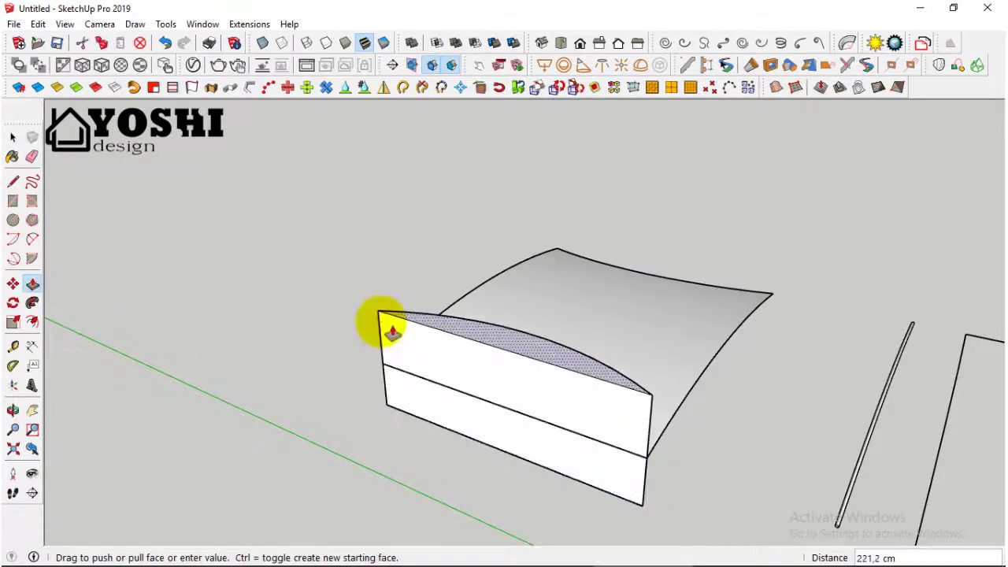
Step: Extrude the arc solid up past the roof and intersect the roof with the model
click(398, 335)
click(13, 138)
middle_drag(669, 263, 525, 345)
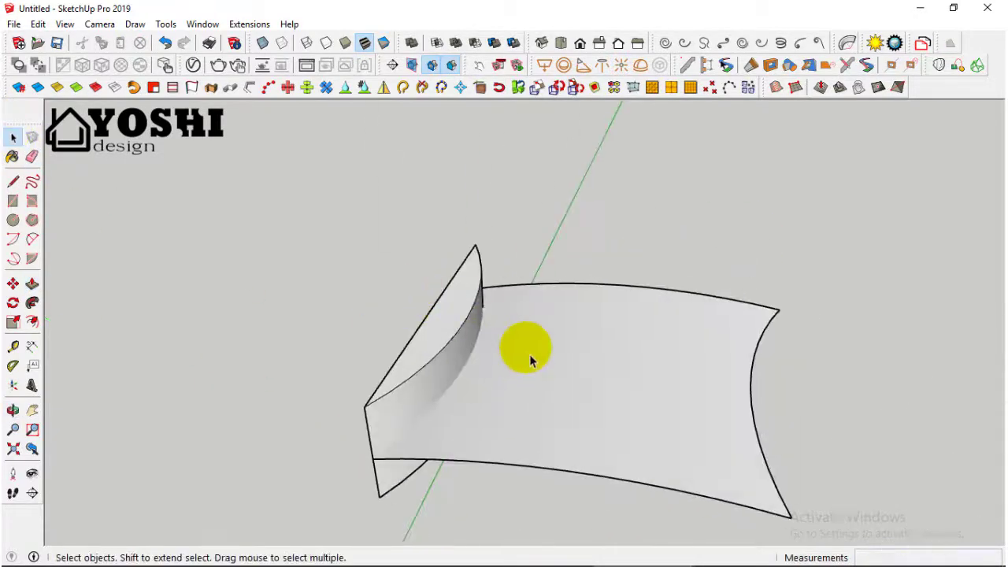
right_click(526, 347)
click(693, 154)
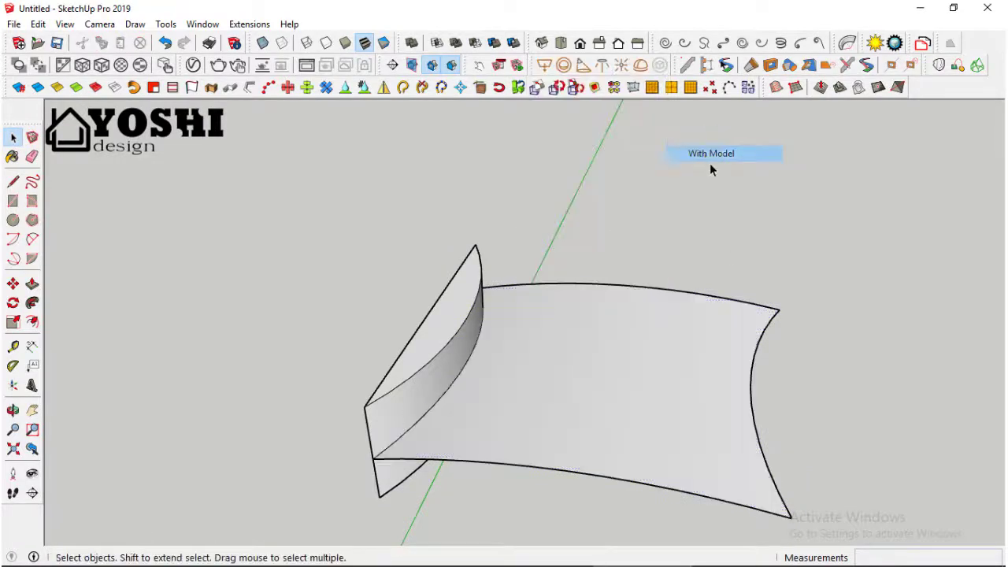
Step: Delete the curved wall face above the roof and erase the straight edge along the roof
mouse_move(710, 163)
middle_down()
mouse_move(646, 277)
mouse_move(556, 252)
middle_up()
drag(612, 218, 356, 314)
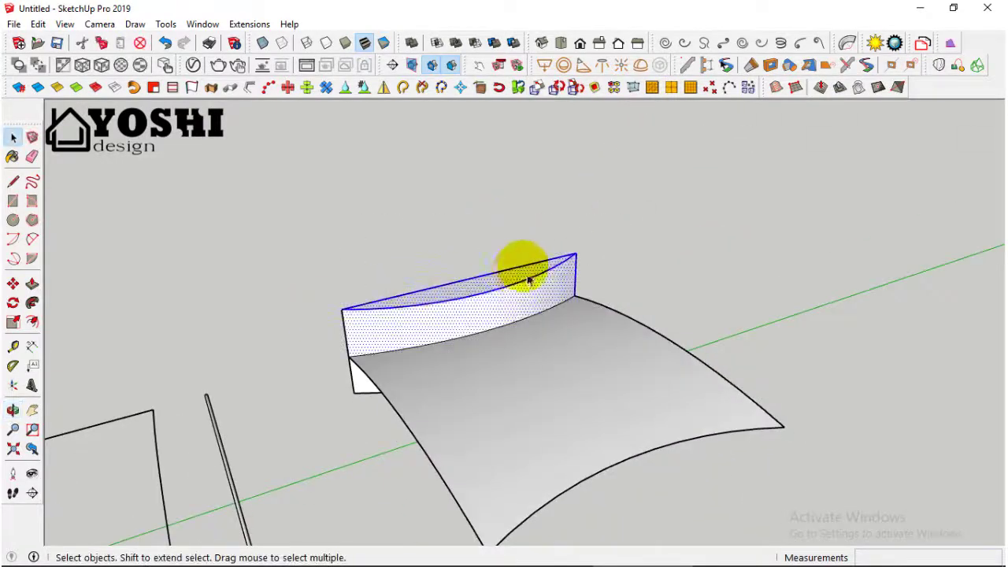
middle_drag(520, 266, 643, 223)
key(Delete)
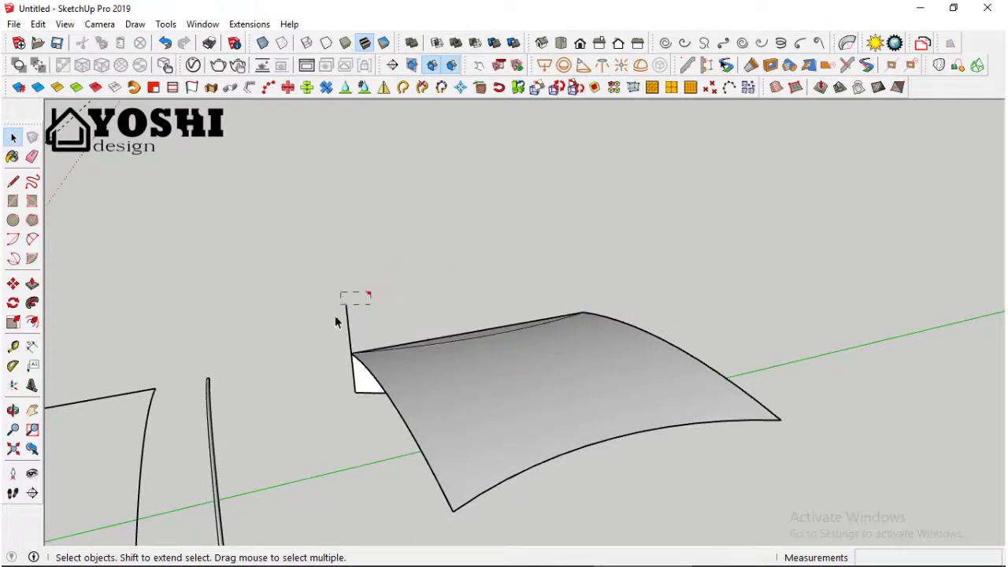
middle_drag(428, 342, 401, 270)
drag(593, 411, 315, 465)
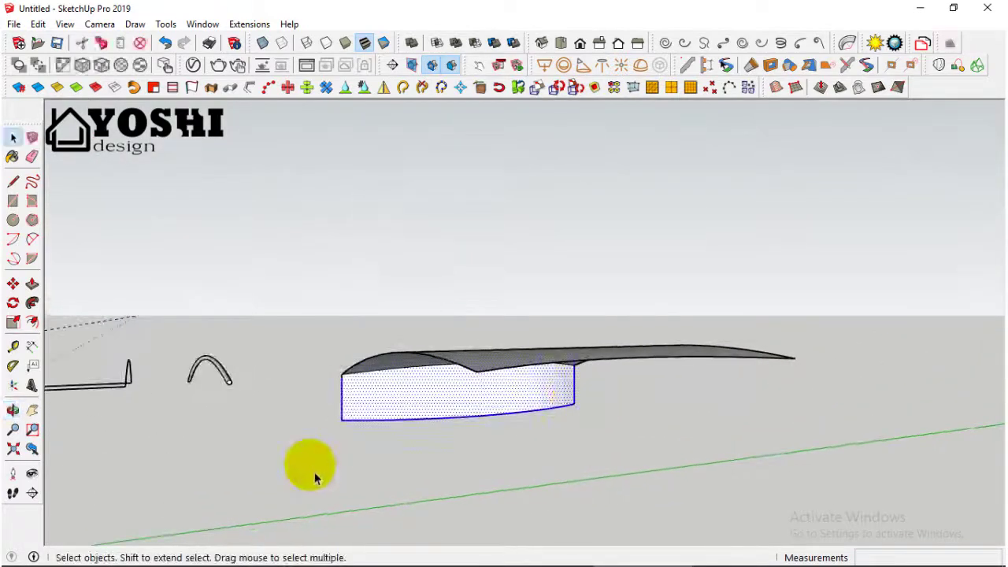
middle_drag(315, 465, 788, 552)
click(32, 156)
click(338, 469)
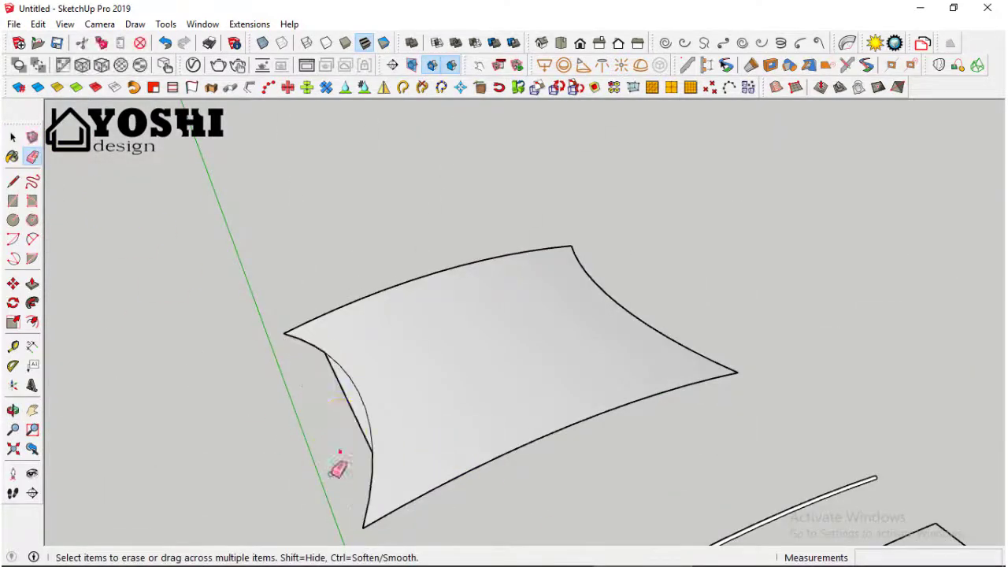
Step: Select all edges of the old 100 cm rectangle outline
mouse_move(368, 423)
middle_down()
mouse_move(353, 412)
mouse_move(509, 270)
mouse_move(371, 349)
mouse_move(381, 368)
mouse_move(337, 337)
mouse_move(360, 274)
middle_up()
click(13, 139)
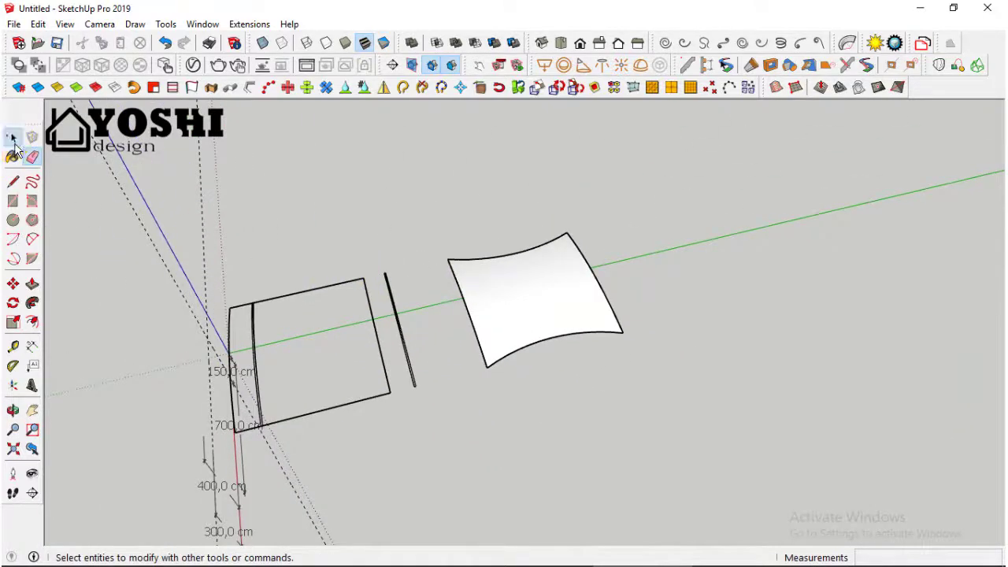
click(338, 291)
double_click(338, 292)
Step: Select the whole trimmed curved roof with its edges and make it a group
click(333, 282)
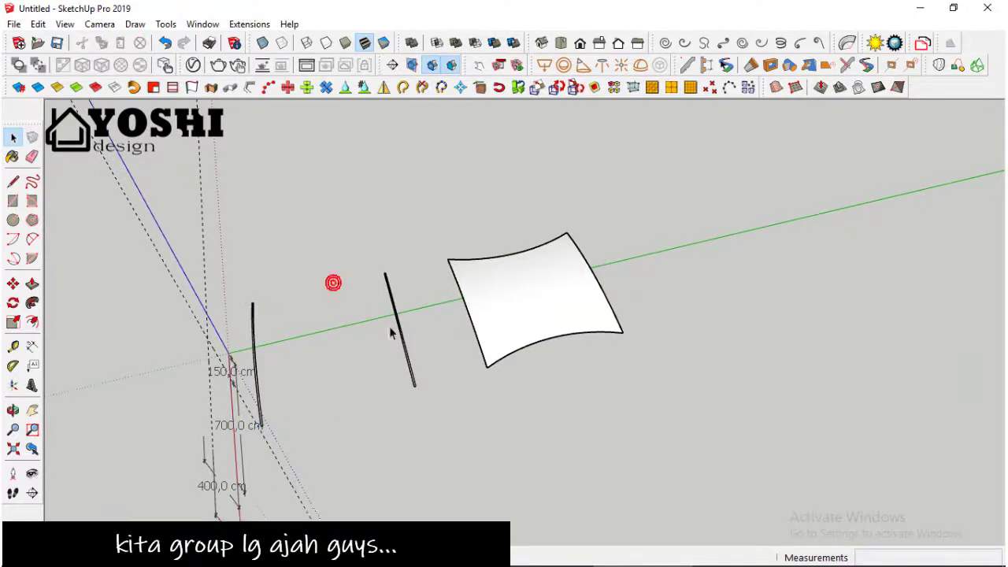
middle_drag(334, 282, 499, 315)
click(499, 315)
right_click(497, 311)
triple_click(525, 342)
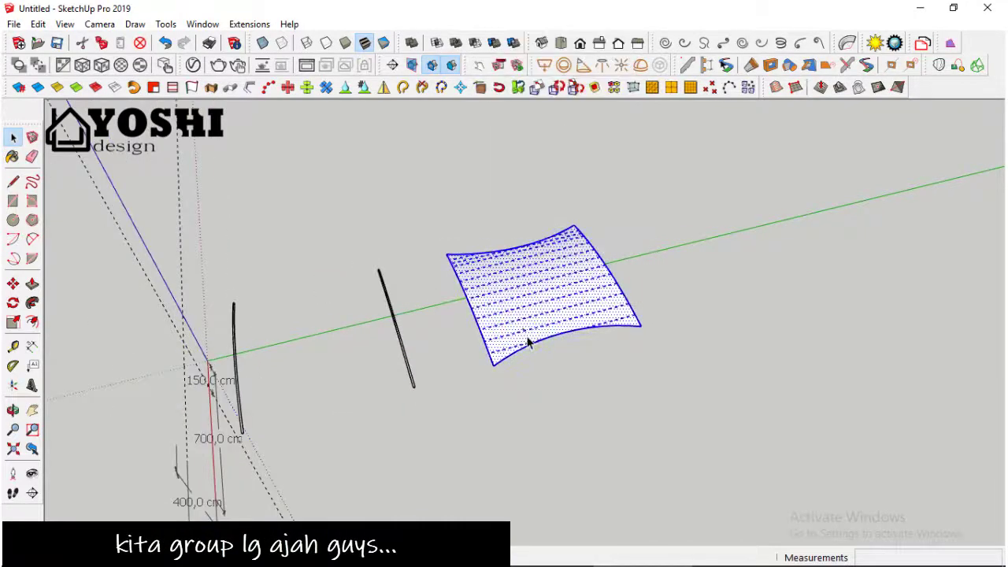
right_click(527, 339)
click(583, 135)
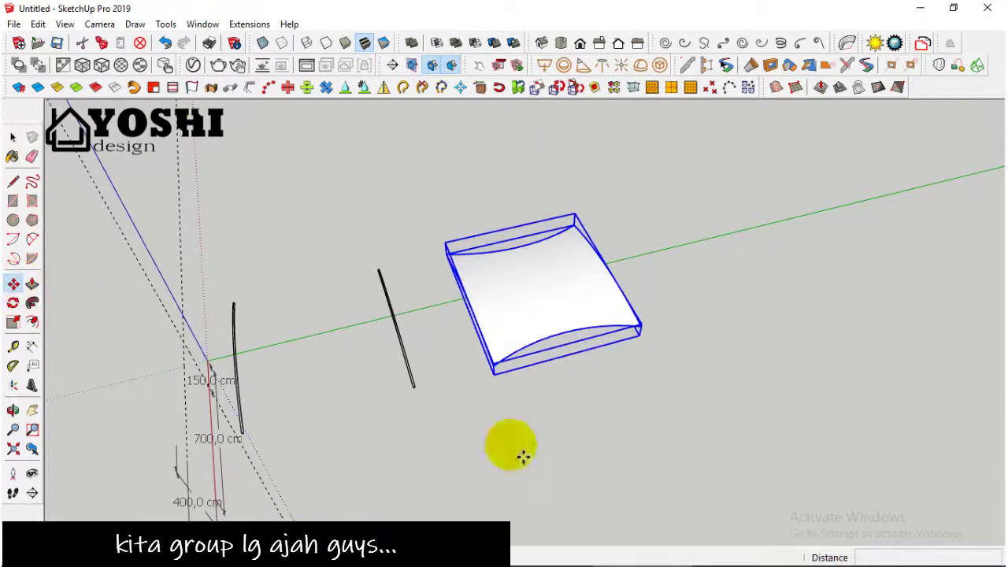
Step: Move the roof group 900 cm along the green axis
click(523, 457)
text(700)
key(Return)
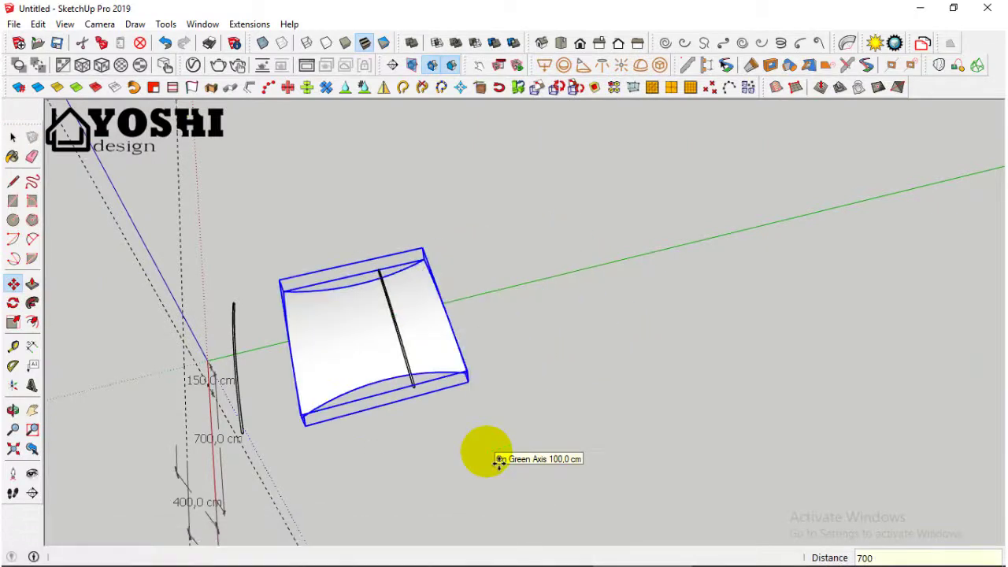
text(00)
key(Return)
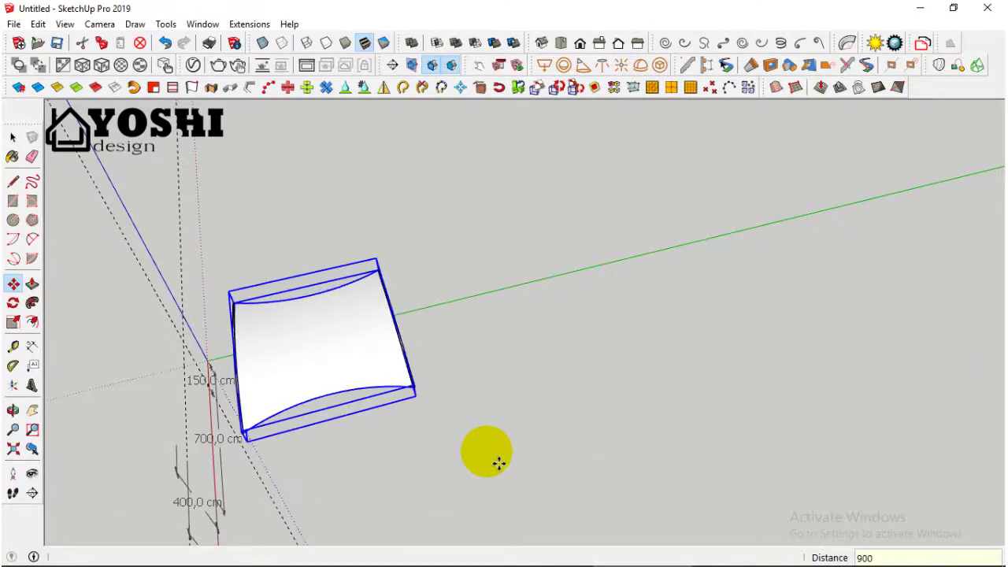
click(12, 137)
click(549, 319)
mouse_move(549, 320)
middle_down()
mouse_move(378, 404)
mouse_move(612, 259)
middle_up()
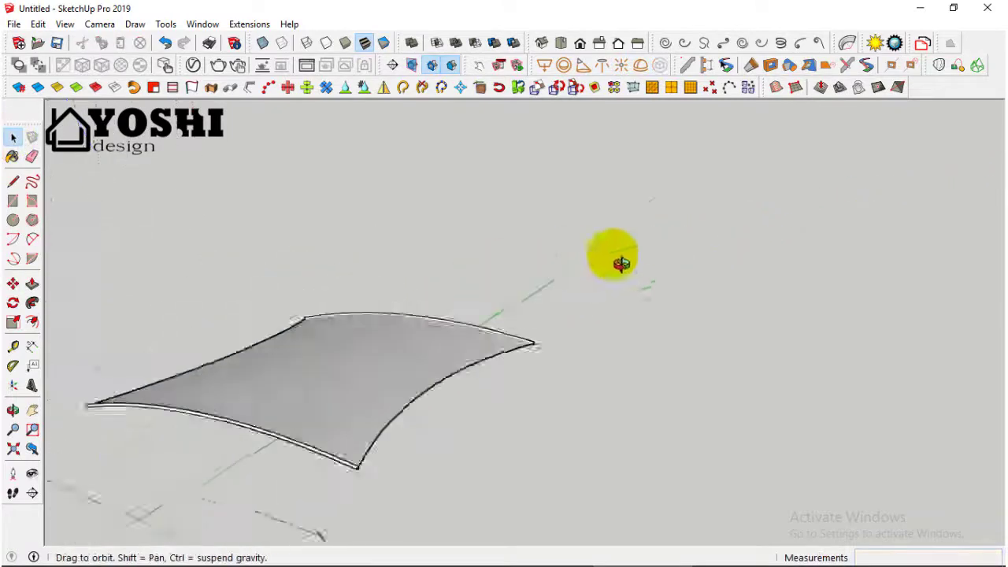
Step: Unhide the wall, open its group and copy the curved arc
click(38, 23)
mouse_move(81, 249)
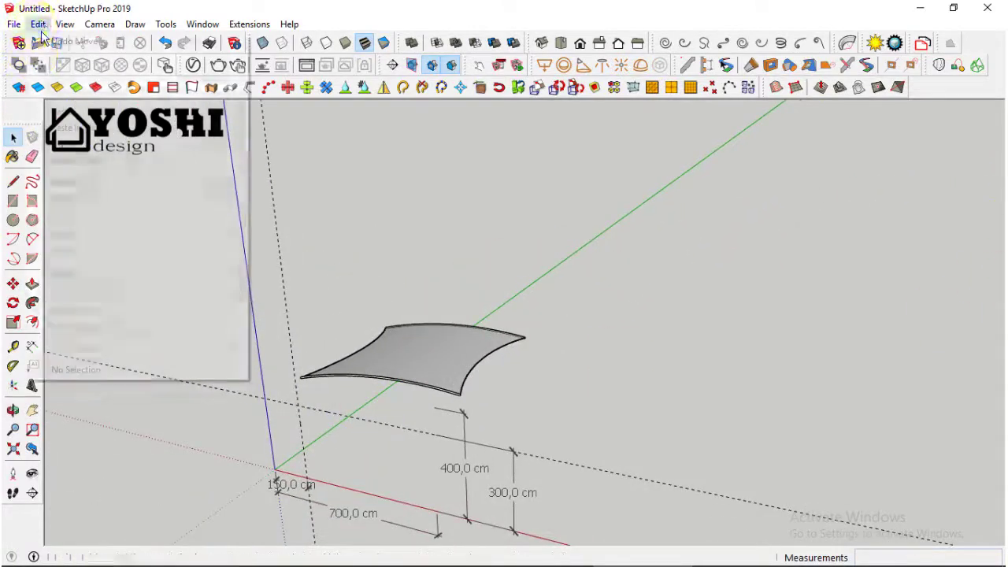
click(276, 251)
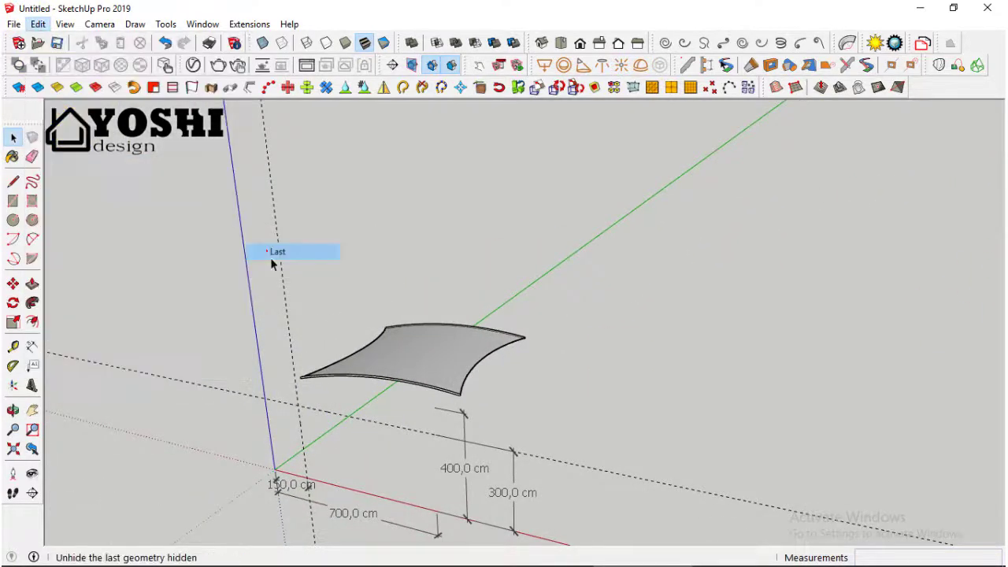
middle_drag(580, 401, 335, 412)
double_click(334, 412)
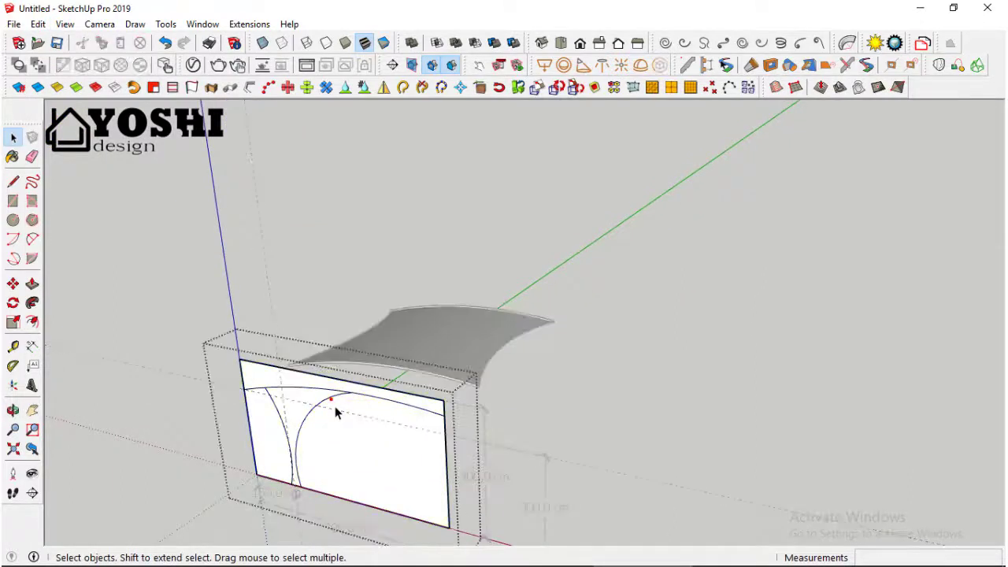
click(38, 23)
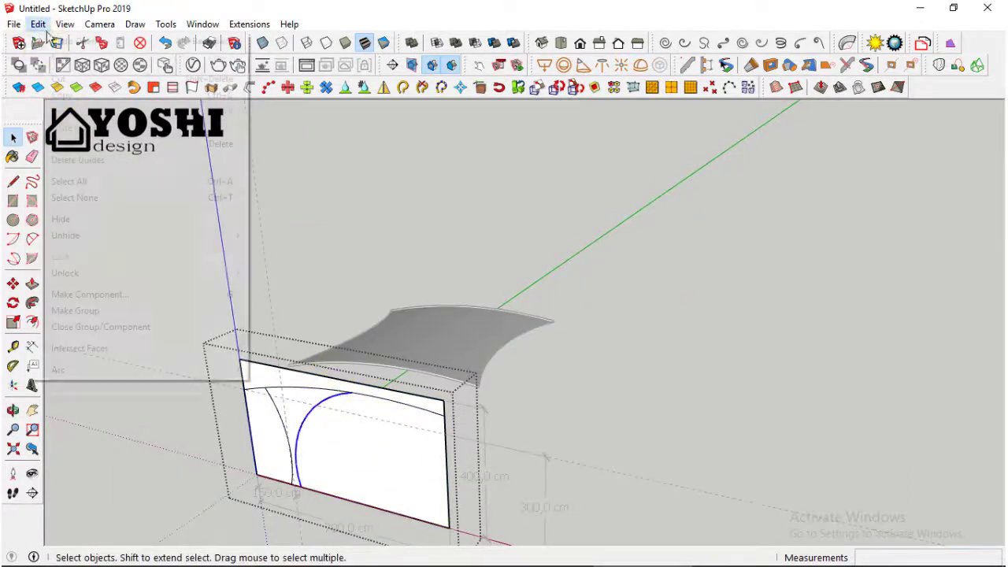
click(70, 96)
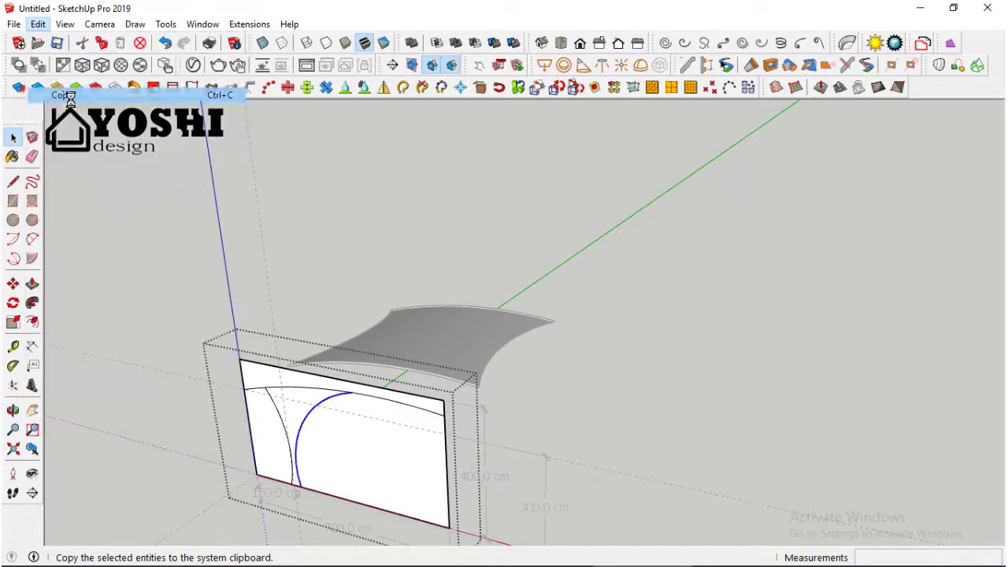
Step: Paste the arc in place outside the group and convert it to a 5 cm tube
click(585, 270)
mouse_move(585, 270)
middle_down()
mouse_move(367, 315)
mouse_move(236, 305)
middle_up()
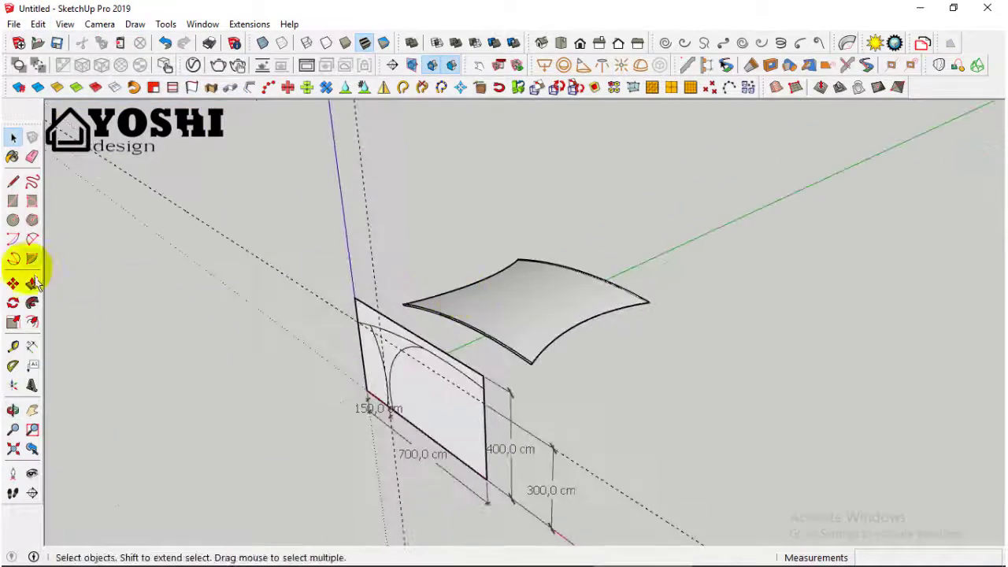
click(38, 23)
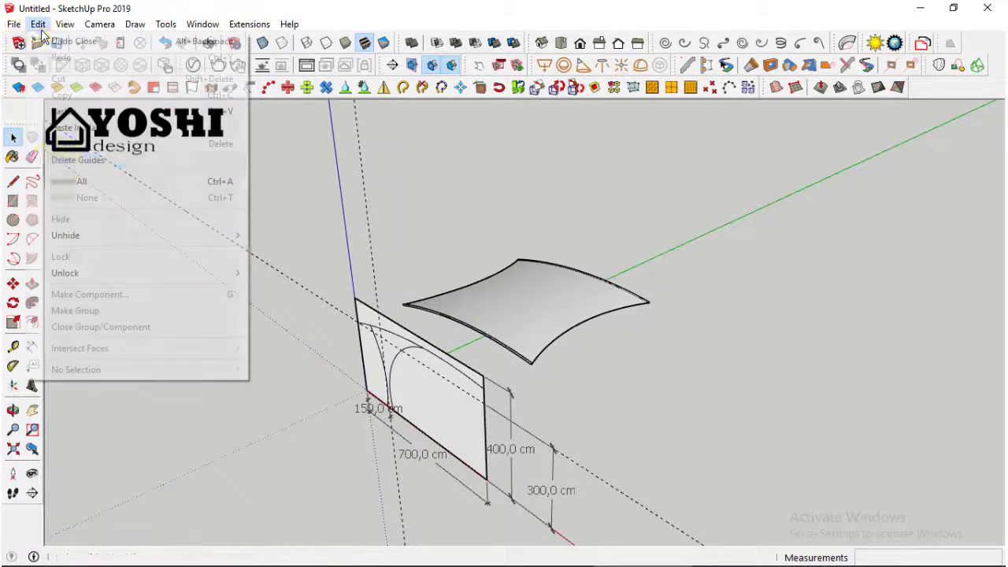
click(59, 125)
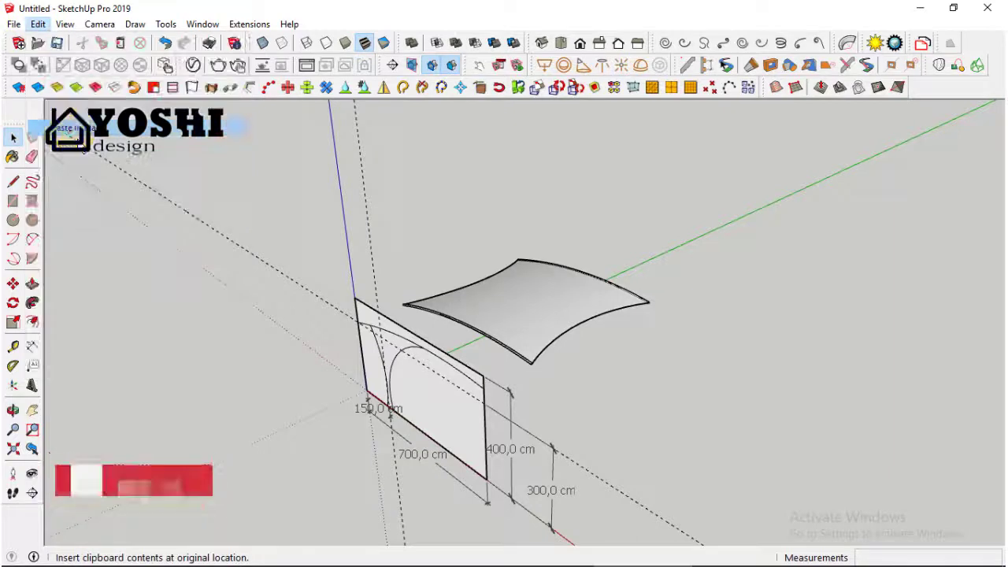
click(263, 97)
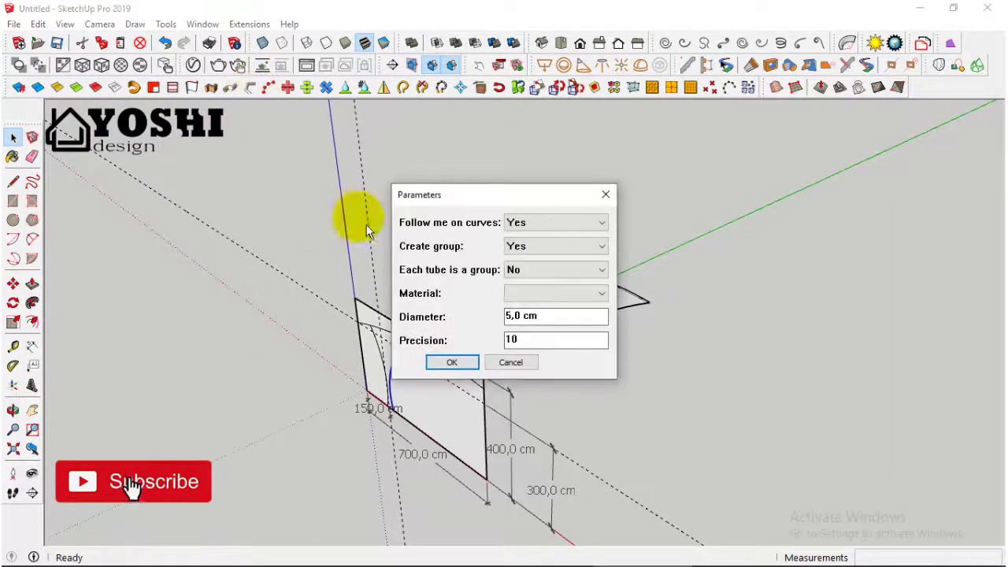
click(453, 364)
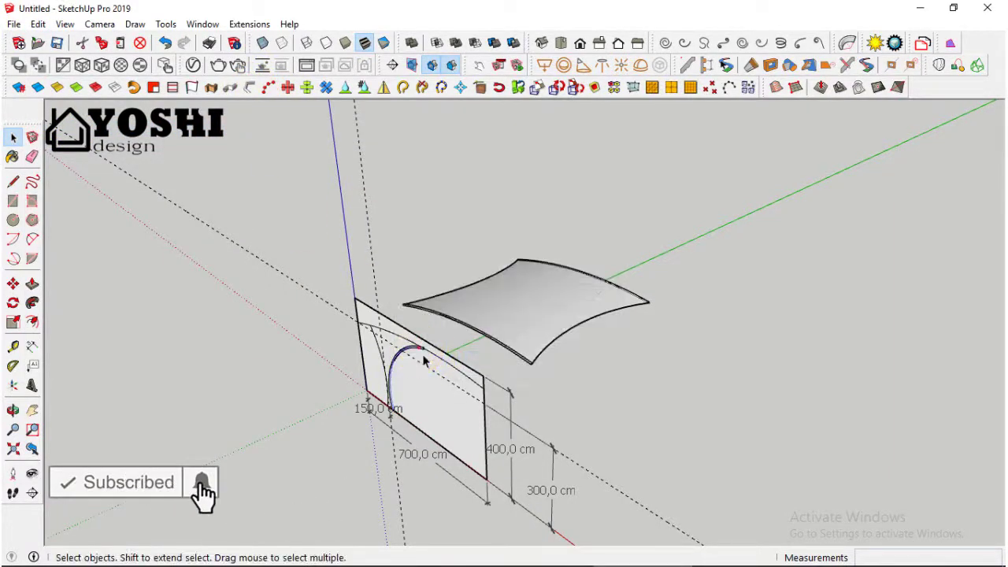
Step: Start moving the new tube 200 cm along the green axis
scroll(424, 361, up, 2)
click(13, 283)
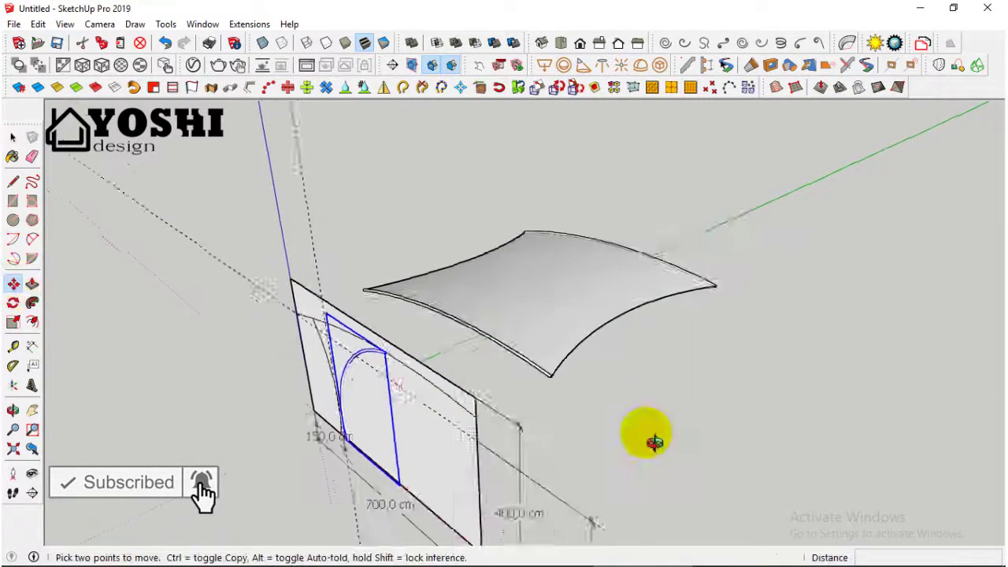
middle_drag(648, 434, 565, 459)
click(571, 437)
text(200)
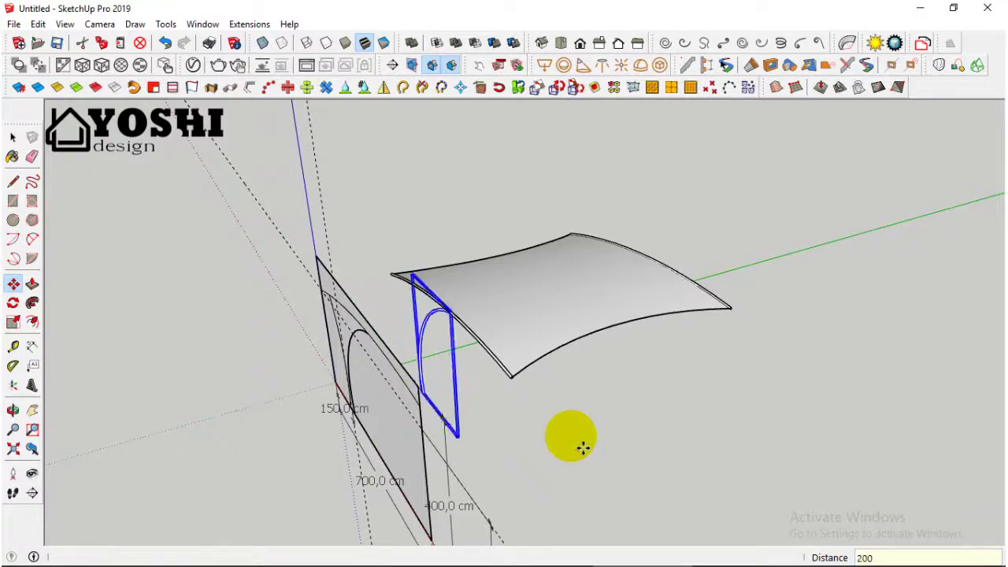
Step: Finish placing the first tube, then open the wall group and cut out its left curve
key(space)
mouse_move(153, 259)
middle_down()
mouse_move(466, 338)
mouse_move(394, 417)
middle_up()
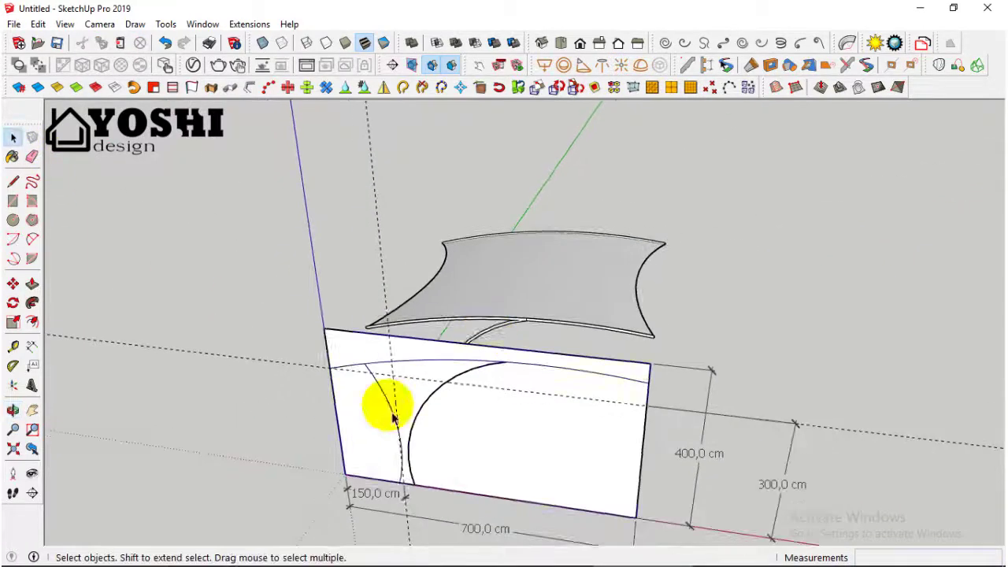
double_click(396, 415)
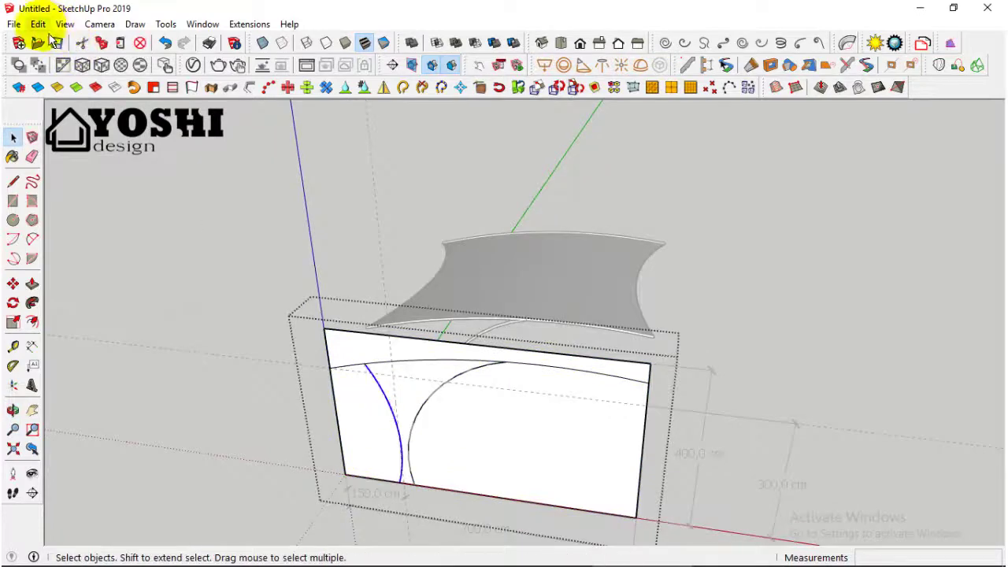
click(38, 24)
click(57, 76)
Step: Paste the left curve in place and convert it to a tube
click(143, 317)
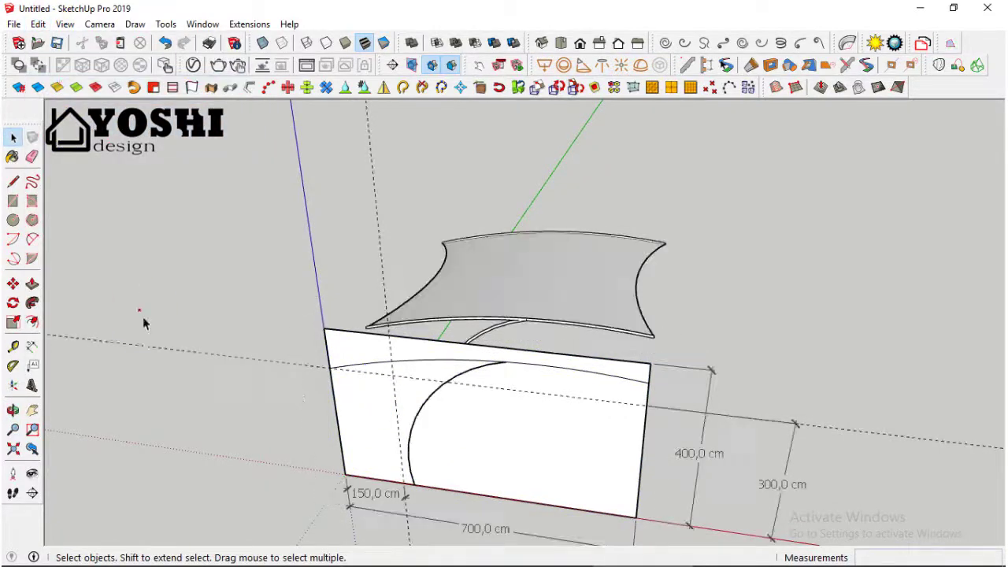
click(38, 24)
click(71, 126)
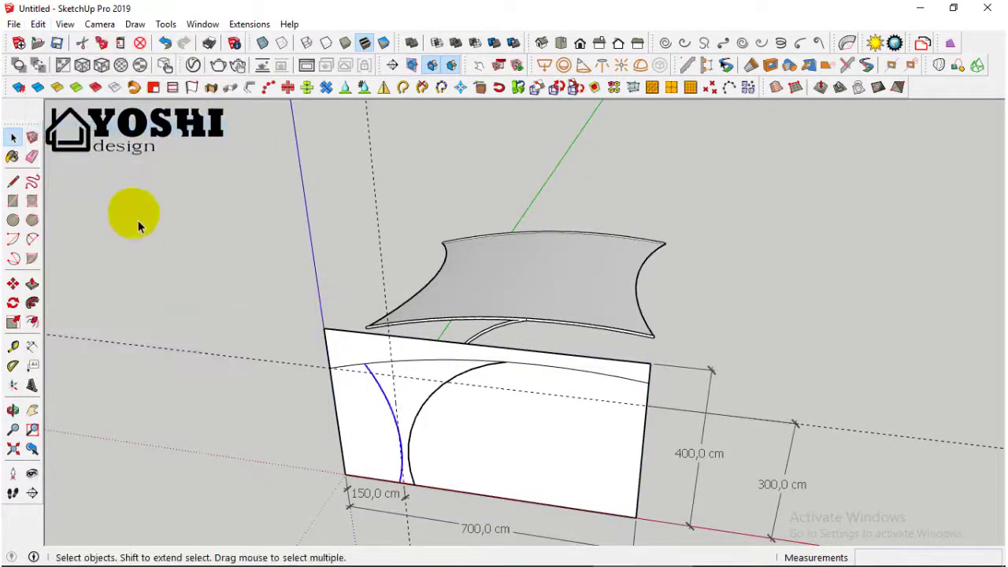
click(249, 88)
click(453, 361)
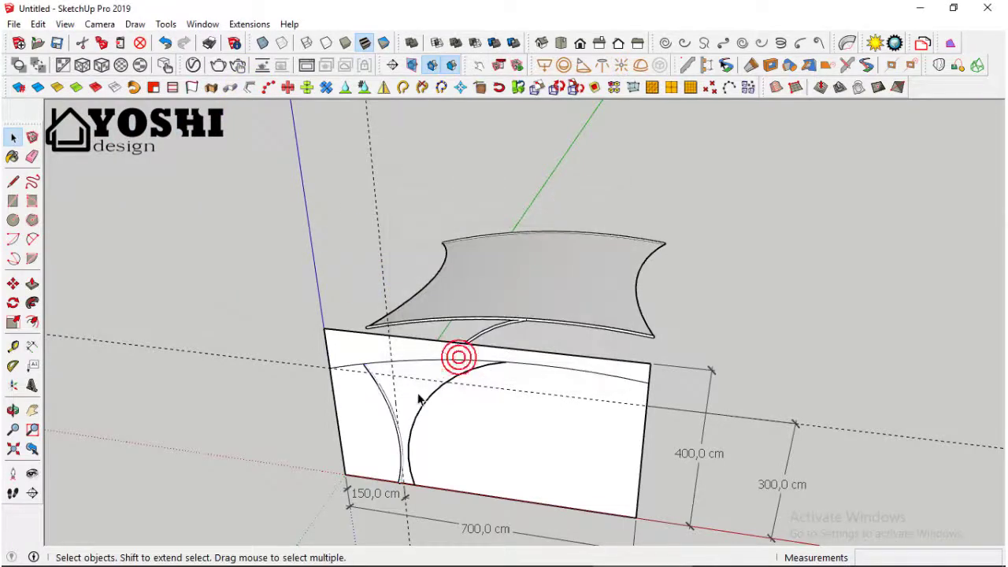
Step: Move the second tube 200 cm along green, beside the first leg under the canopy
scroll(412, 434, up, 2)
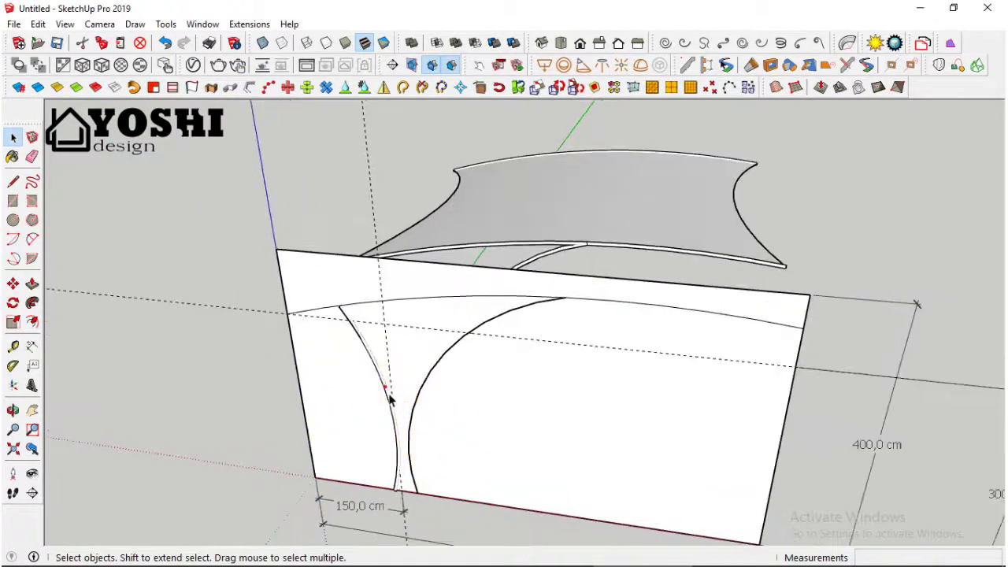
scroll(397, 434, up, 2)
click(396, 434)
scroll(472, 429, down, 2)
middle_drag(472, 428, 292, 360)
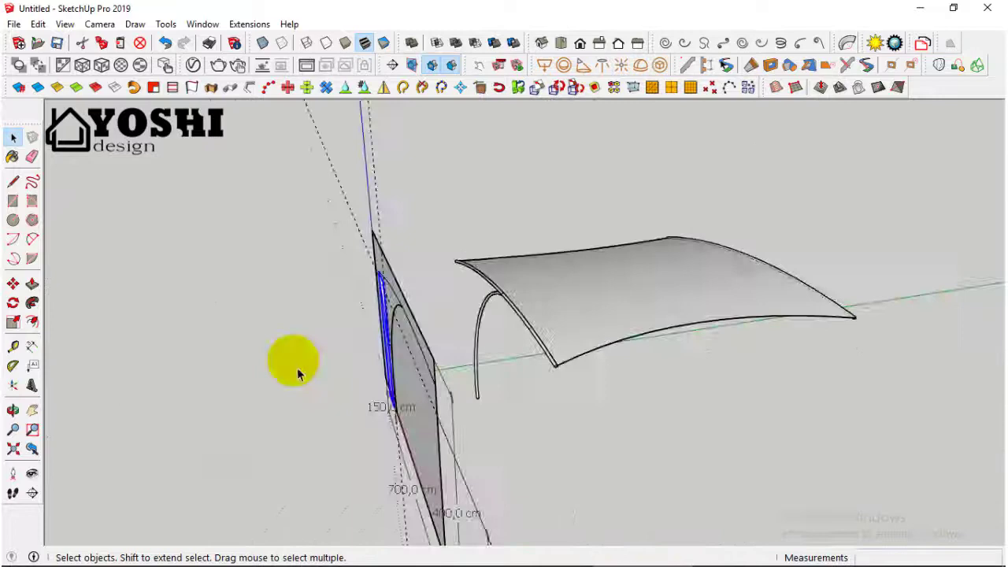
click(13, 284)
text(200)
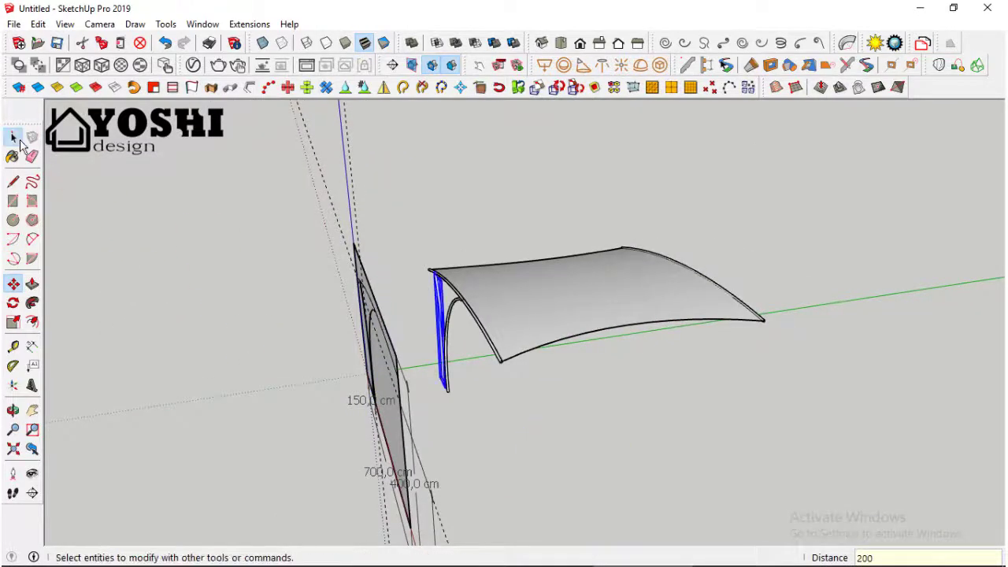
click(12, 137)
click(234, 300)
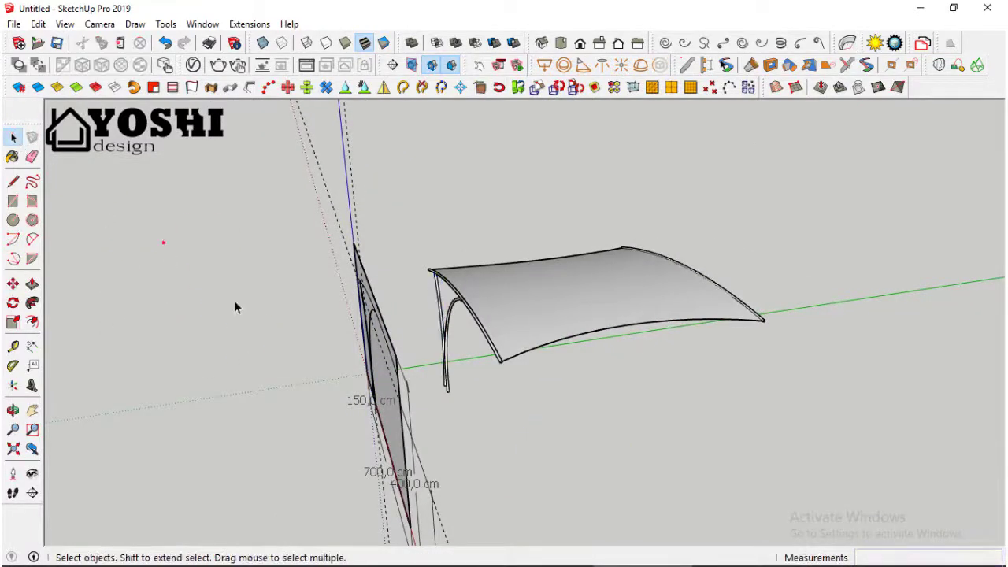
mouse_move(234, 301)
middle_down()
mouse_move(559, 367)
mouse_move(493, 363)
mouse_move(534, 318)
mouse_move(557, 317)
mouse_move(456, 408)
middle_up()
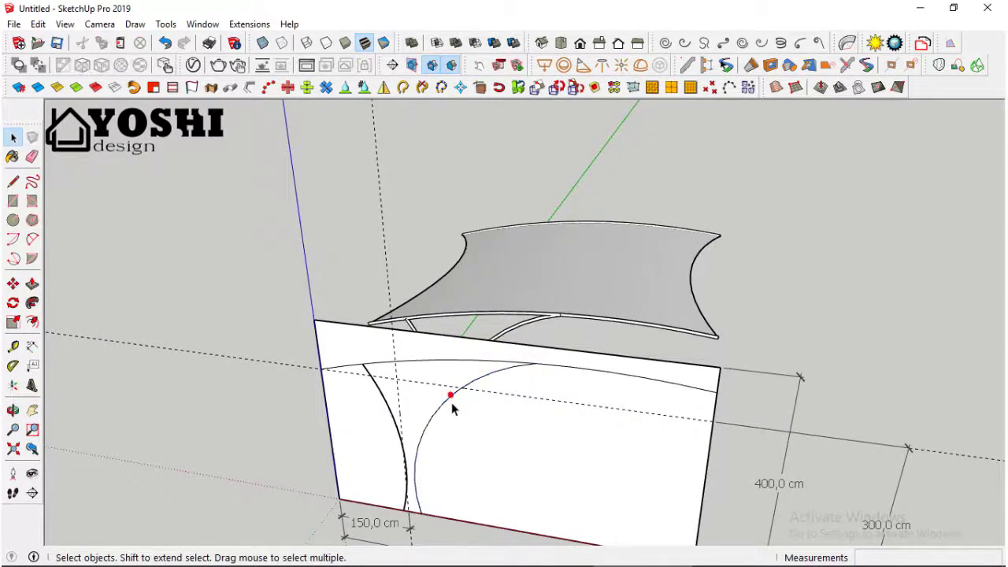
Step: Select and delete the wall panel, then orbit to check the canopy and its two tube legs
scroll(408, 445, up, 1)
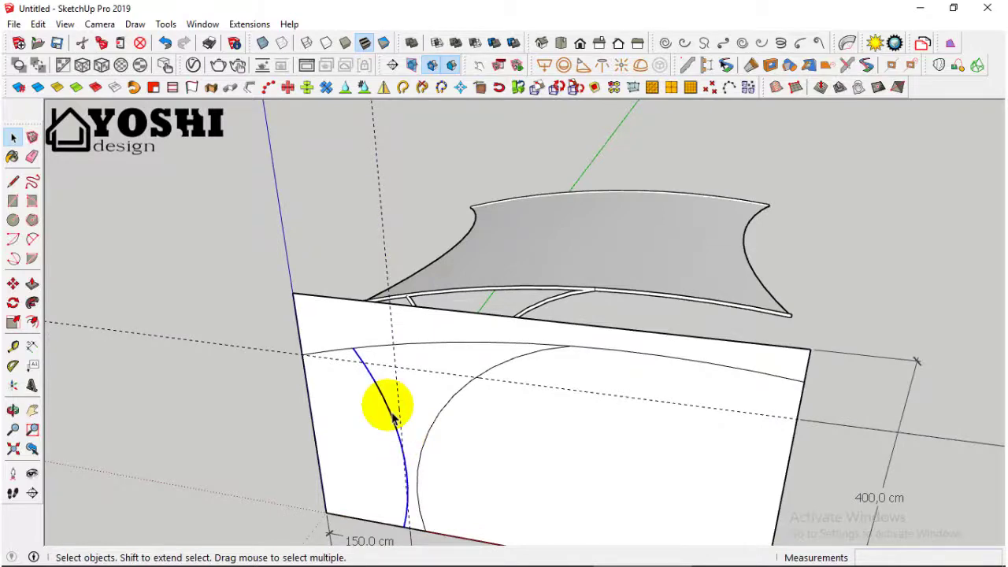
scroll(425, 402, down, 2)
mouse_move(461, 387)
middle_down()
mouse_move(499, 407)
mouse_move(420, 441)
mouse_move(462, 412)
middle_up()
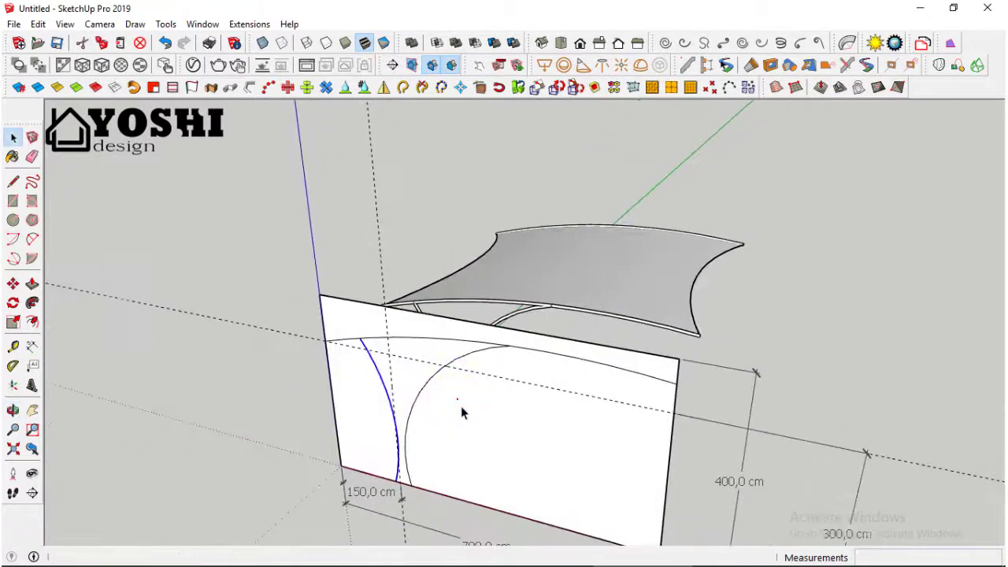
click(463, 413)
key(Delete)
mouse_move(549, 434)
middle_down()
mouse_move(723, 385)
mouse_move(761, 410)
mouse_move(816, 340)
middle_up()
mouse_move(731, 468)
middle_down()
mouse_move(649, 484)
mouse_move(513, 477)
mouse_move(494, 501)
middle_up()
mouse_move(419, 511)
middle_down()
mouse_move(402, 495)
mouse_move(491, 387)
mouse_move(547, 342)
mouse_move(622, 307)
mouse_move(544, 477)
mouse_move(500, 482)
mouse_move(479, 504)
mouse_move(506, 498)
mouse_move(534, 523)
mouse_move(544, 499)
mouse_move(405, 450)
mouse_move(485, 422)
mouse_move(547, 383)
mouse_move(466, 354)
middle_up()
Step: Group both curved legs and turn the group into a component named 'tiang'
click(465, 329)
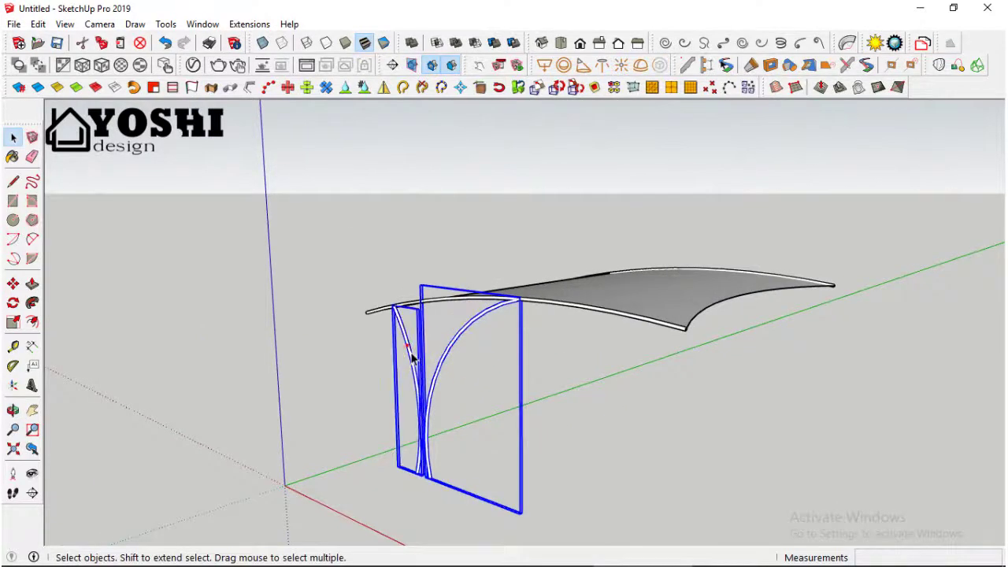
right_click(411, 357)
click(457, 326)
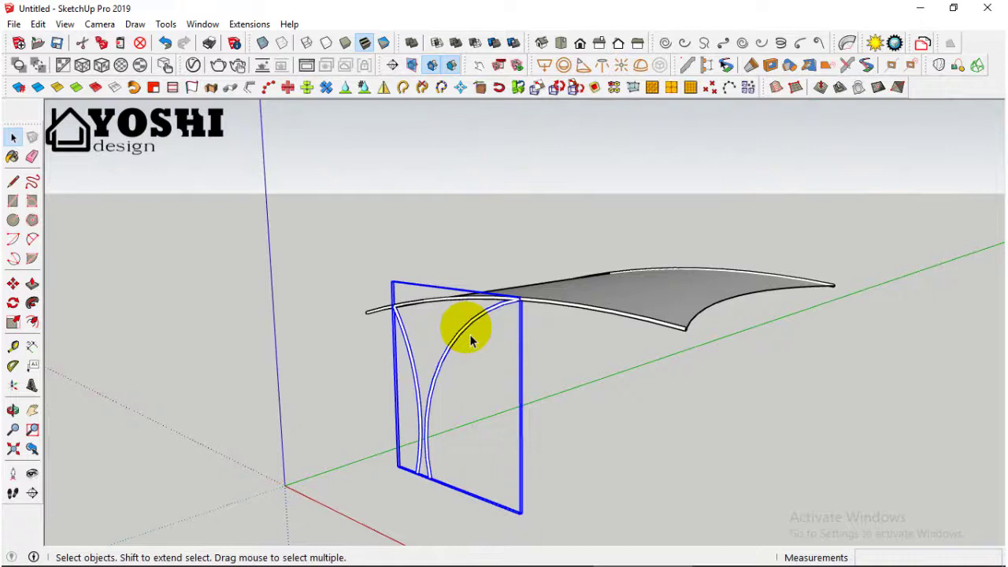
right_click(470, 334)
click(508, 300)
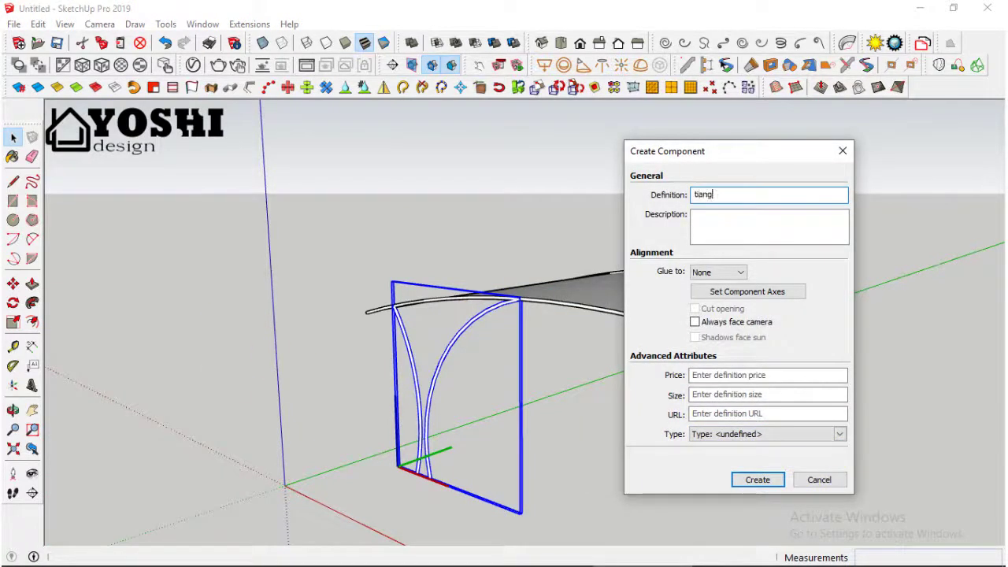
click(819, 473)
click(13, 282)
Step: Raise the 'tiang' component 4 cm along blue, nudging until the tube tops meet the canopy edge
middle_drag(615, 283, 765, 198)
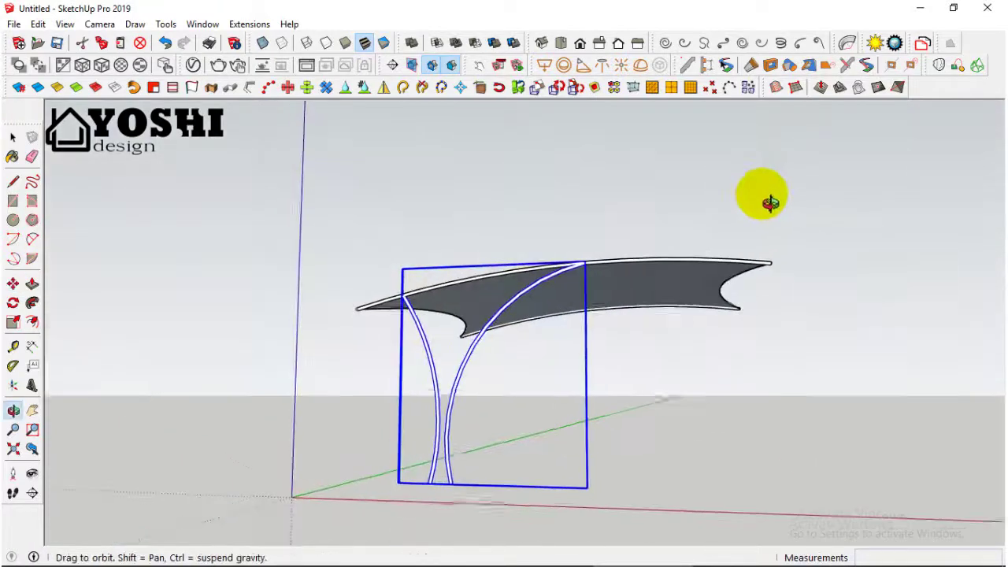
click(843, 275)
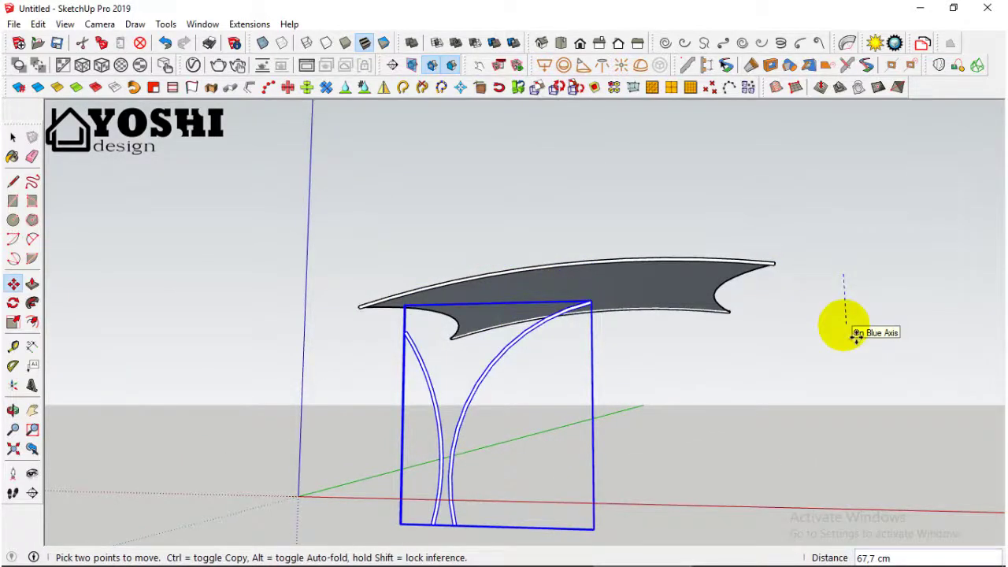
text(4)
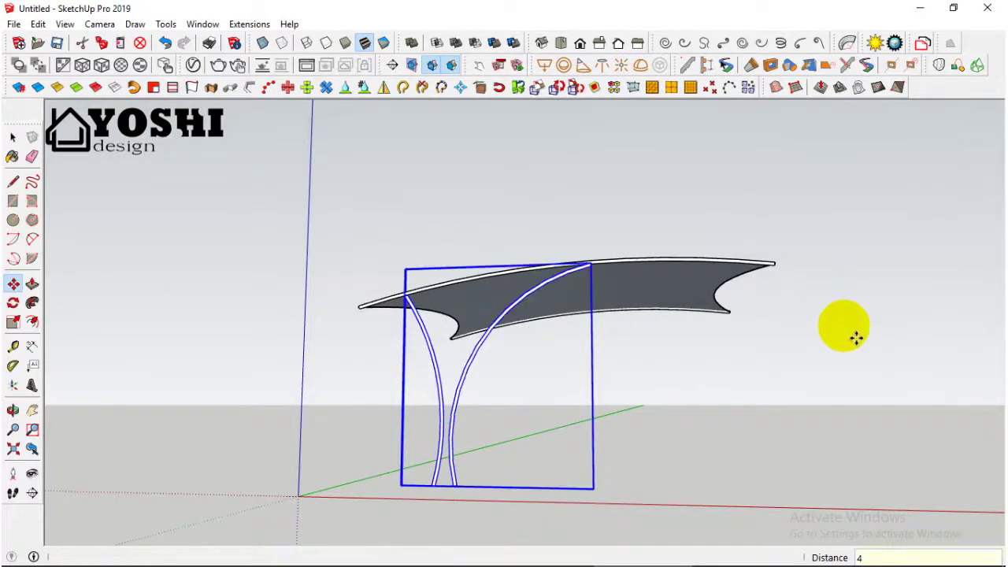
key(Return)
middle_drag(856, 338, 597, 326)
scroll(605, 327, up, 3)
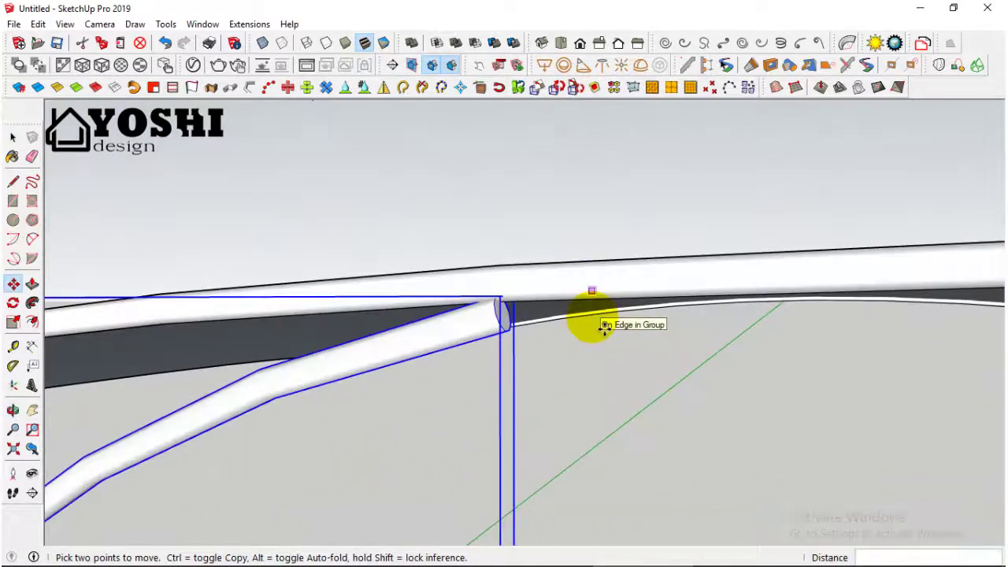
click(652, 355)
middle_drag(653, 342, 784, 398)
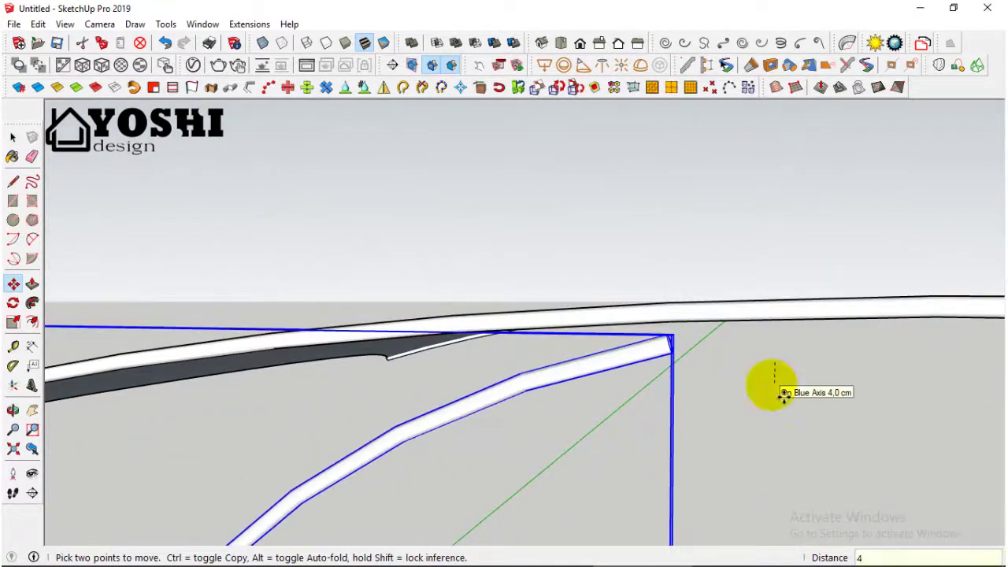
click(13, 137)
scroll(547, 270, down, 3)
mouse_move(546, 270)
middle_down()
mouse_move(453, 352)
mouse_move(331, 421)
mouse_move(338, 468)
mouse_move(328, 491)
middle_up()
scroll(331, 501, up, 4)
Step: Draw a red-axis line between the two tube ends to close a face
click(14, 183)
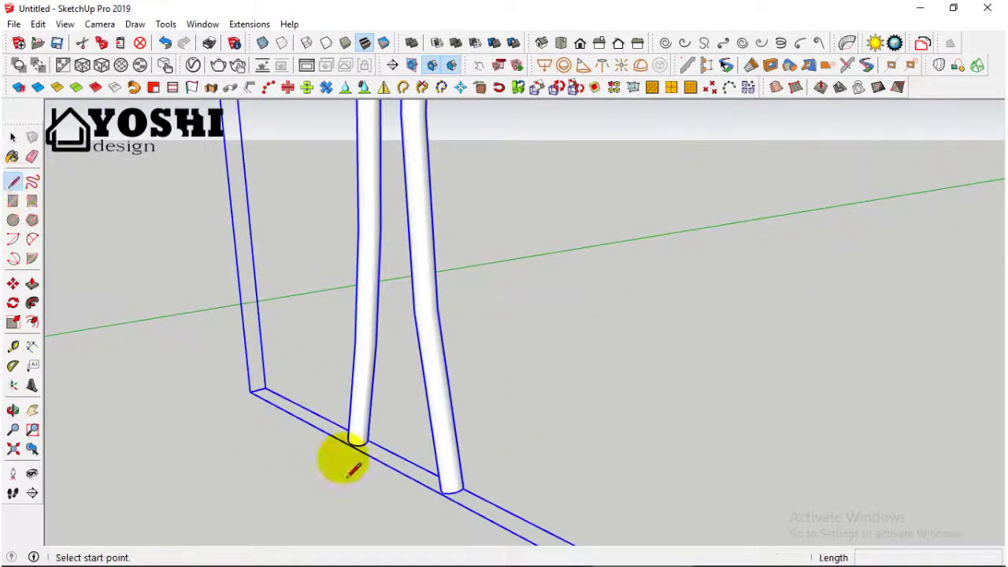
click(349, 443)
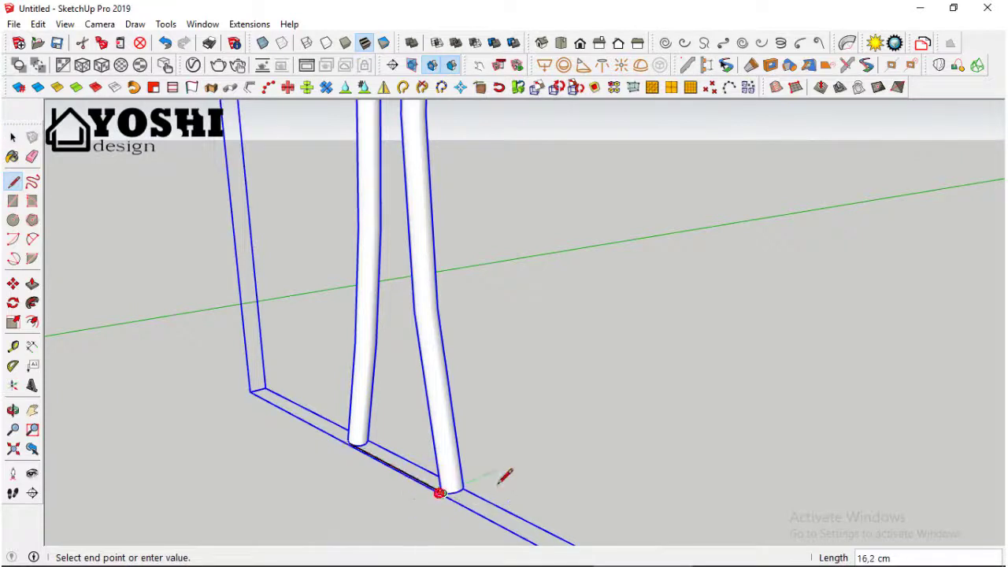
middle_drag(355, 411, 511, 421)
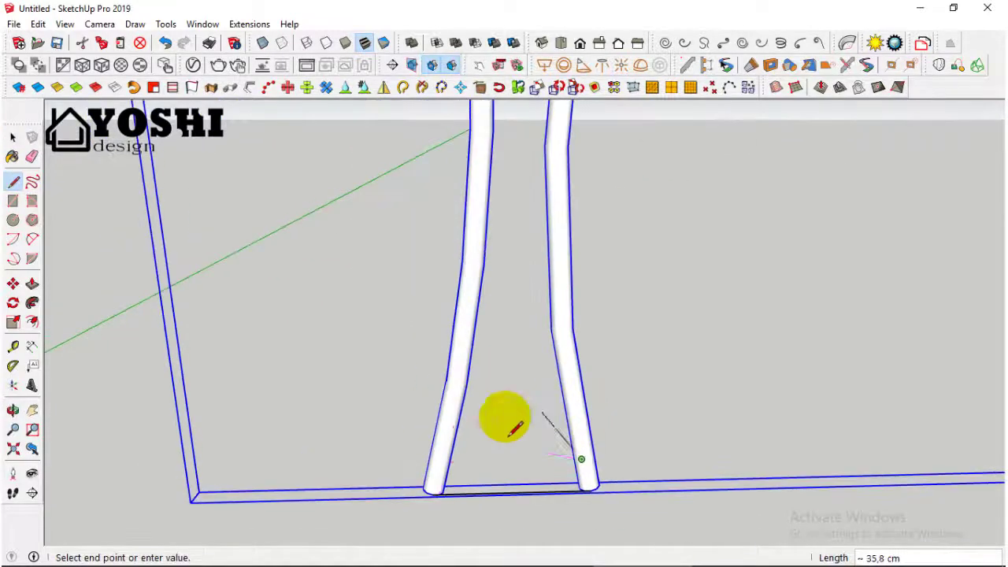
key(shift)
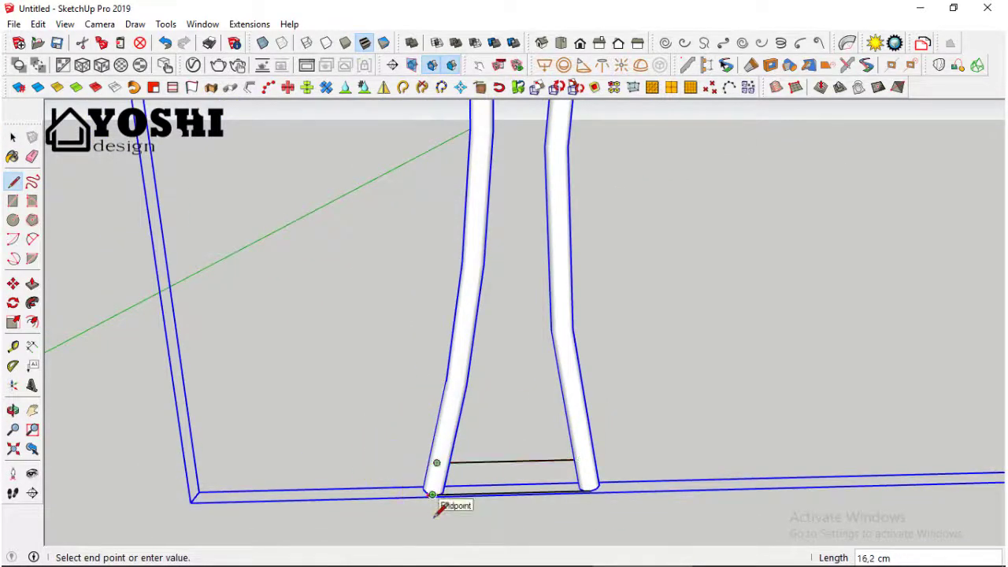
click(433, 495)
click(32, 284)
Step: Push/Pull the new face into a rectangular block beneath the curved legs
shift+middle_drag(507, 441, 409, 441)
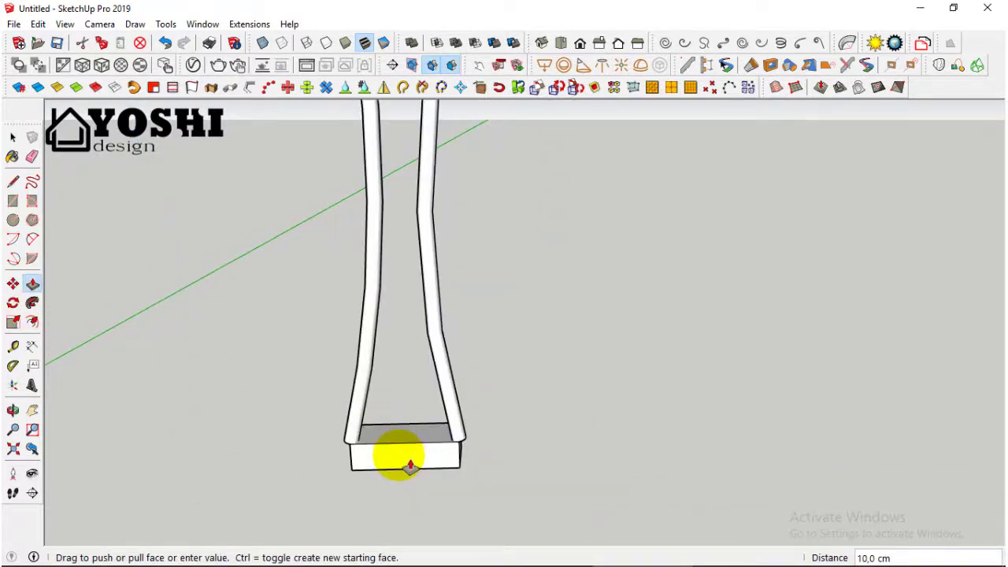
key(Return)
middle_drag(407, 454, 408, 443)
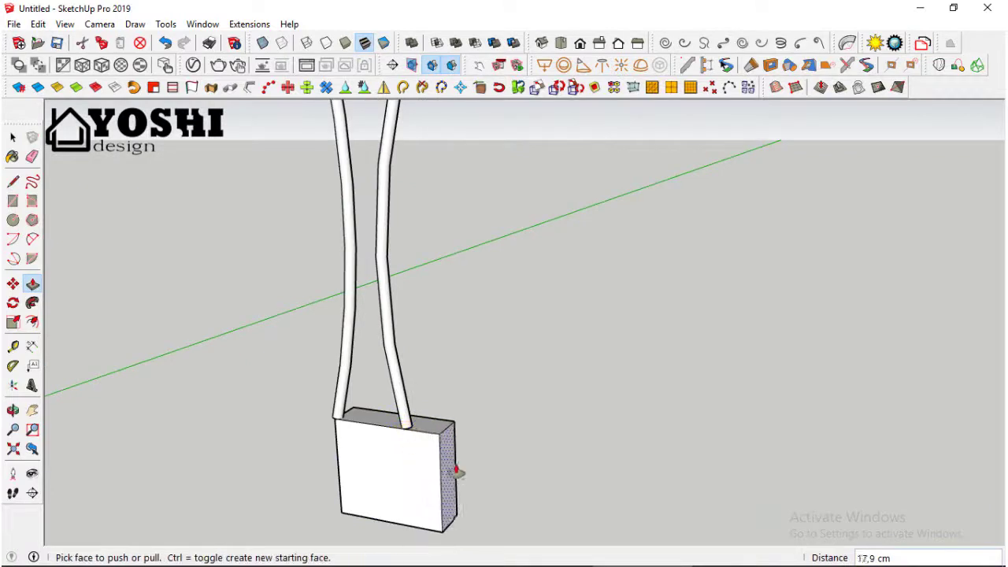
mouse_move(285, 447)
middle_down()
mouse_move(376, 479)
mouse_move(612, 420)
middle_up()
click(371, 499)
click(470, 452)
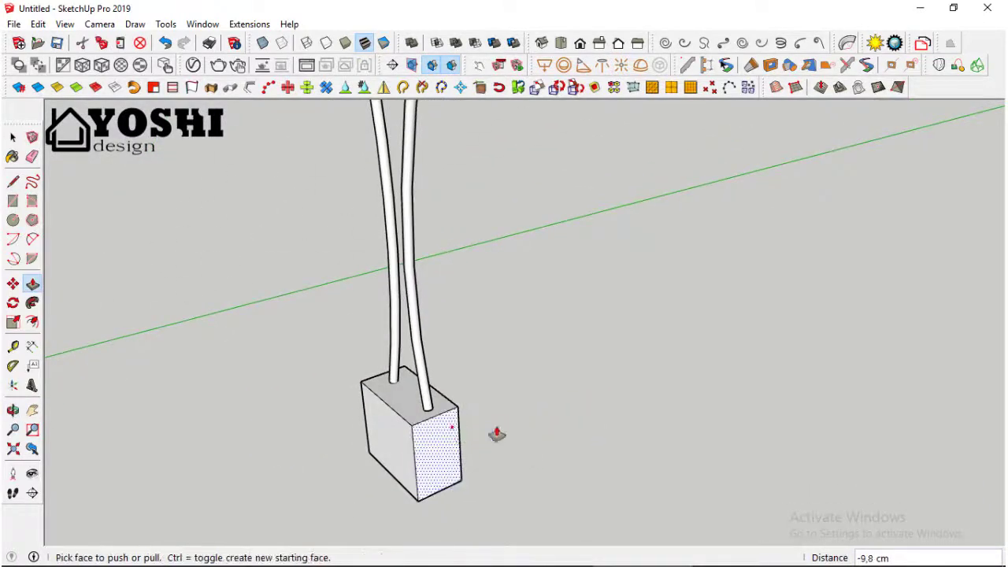
middle_drag(493, 434, 138, 185)
click(138, 185)
Step: Pull the block's top face up about 41 cm and select the whole block
click(13, 138)
middle_drag(581, 315, 522, 320)
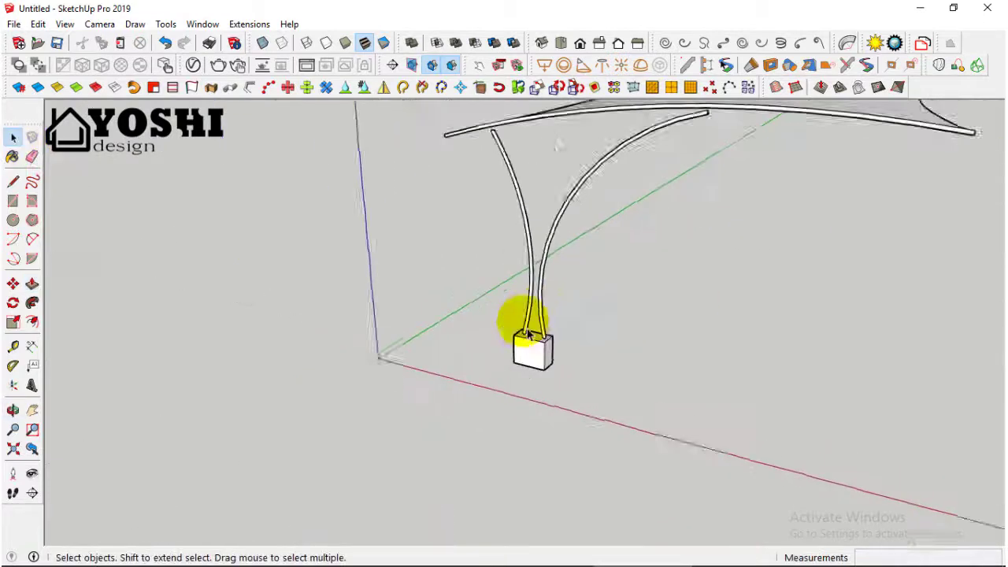
click(48, 296)
click(524, 337)
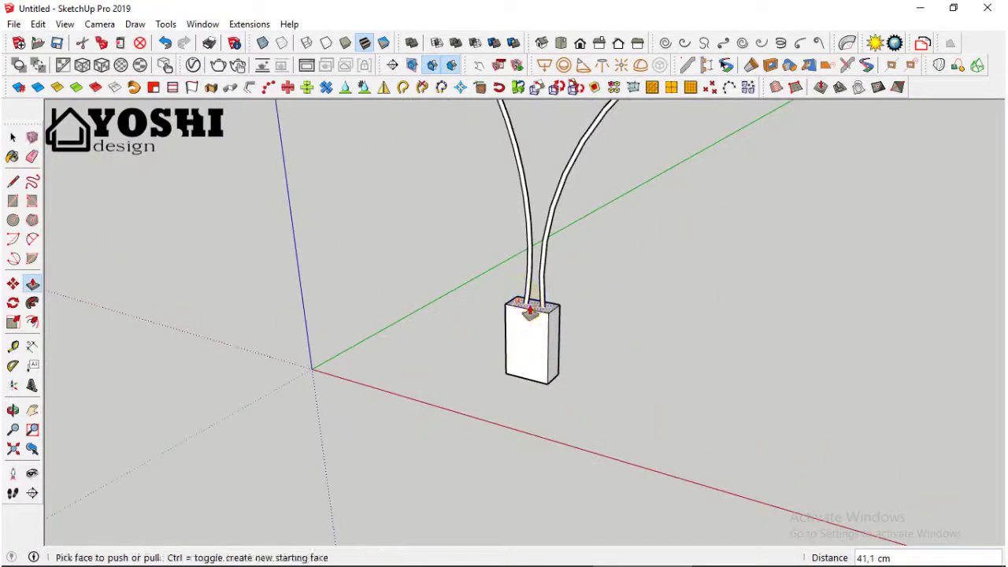
click(14, 137)
triple_click(529, 326)
Step: Make the base block a group
right_click(533, 329)
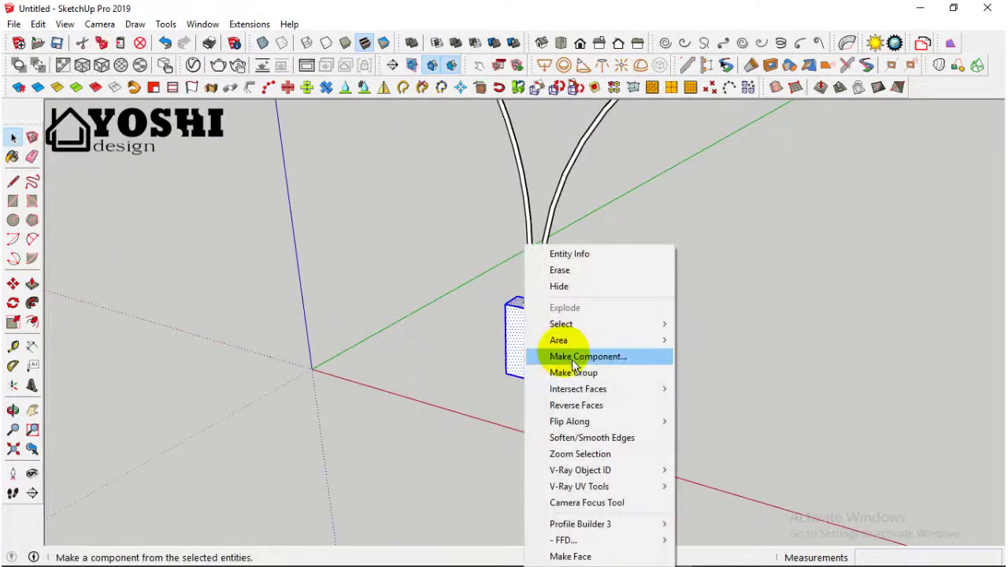
click(573, 373)
scroll(534, 417, down, 3)
middle_drag(533, 417, 591, 281)
scroll(509, 226, up, 3)
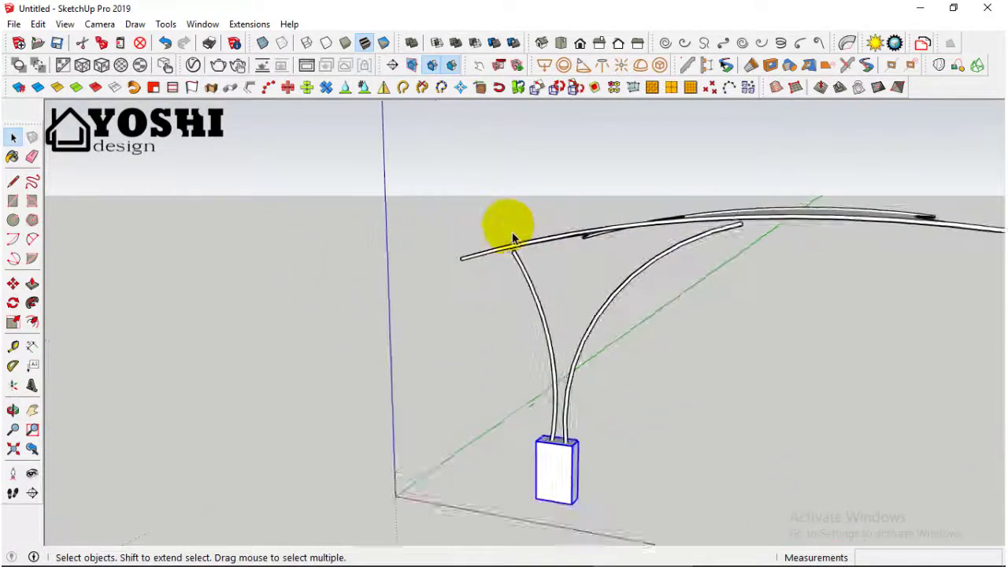
scroll(529, 262, up, 3)
middle_drag(528, 262, 405, 247)
scroll(396, 236, down, 3)
scroll(397, 236, down, 2)
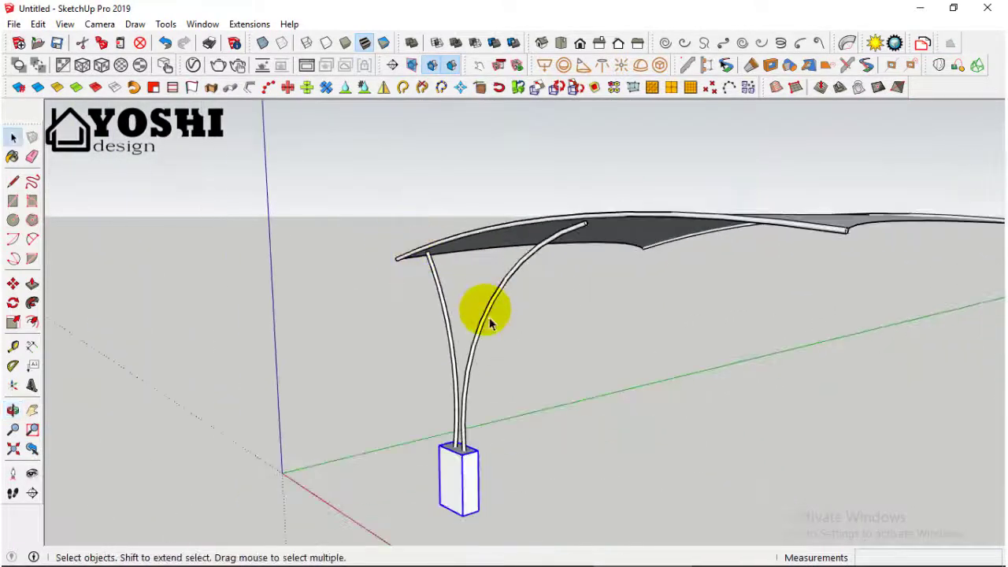
Step: Copy the column-and-base group 600 along the green axis
click(484, 312)
click(14, 285)
scroll(315, 370, down, 2)
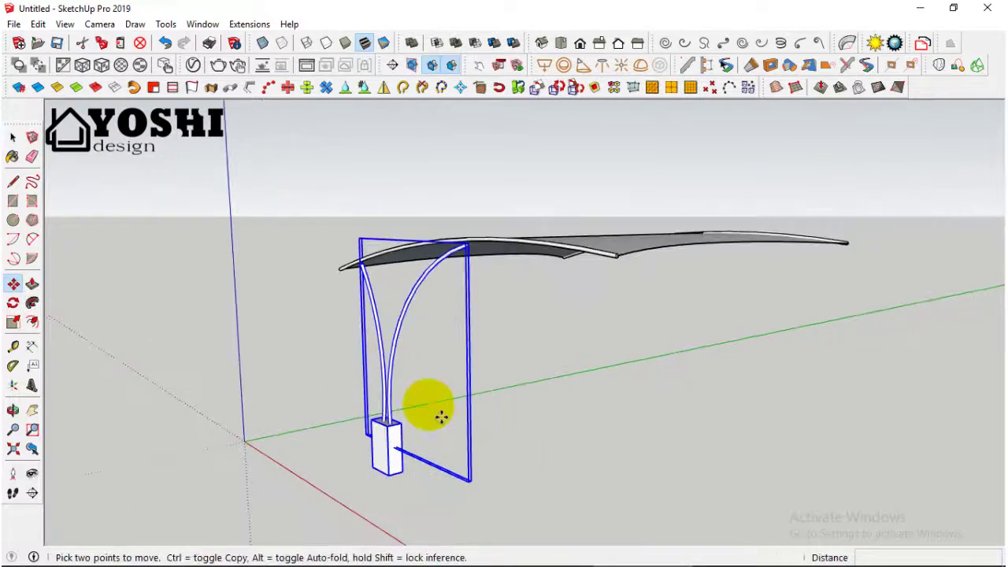
ctrl+drag(544, 512, 577, 497)
text(600)
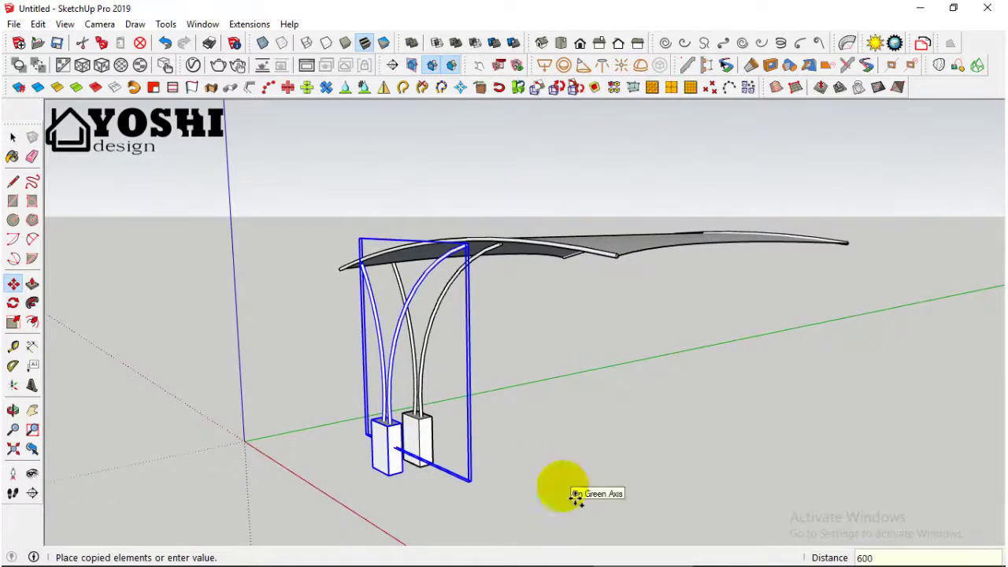
key(Return)
Step: Draw a line from one column's inner tube top to the other column's tube top
click(14, 138)
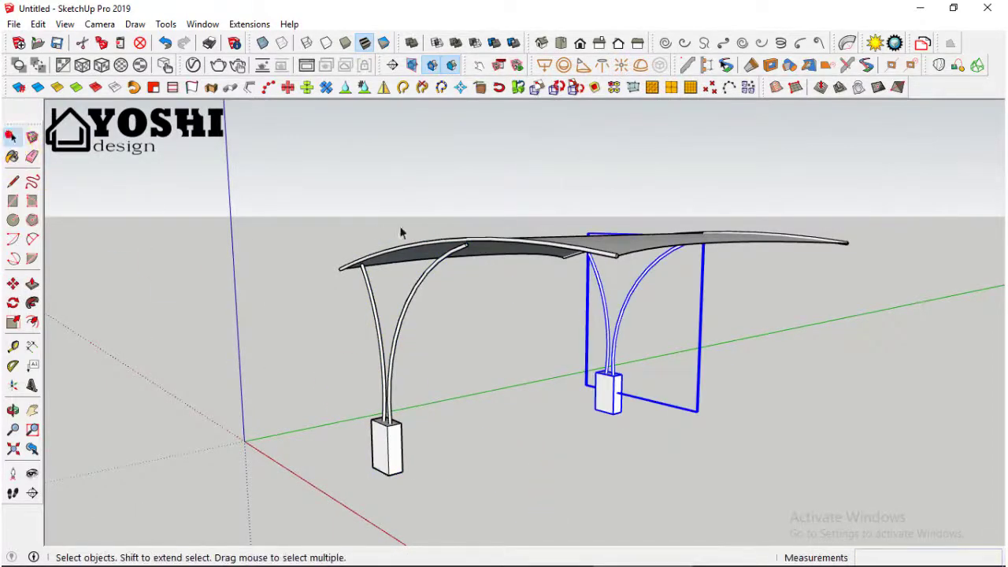
scroll(475, 250, up, 4)
scroll(474, 250, up, 2)
click(14, 182)
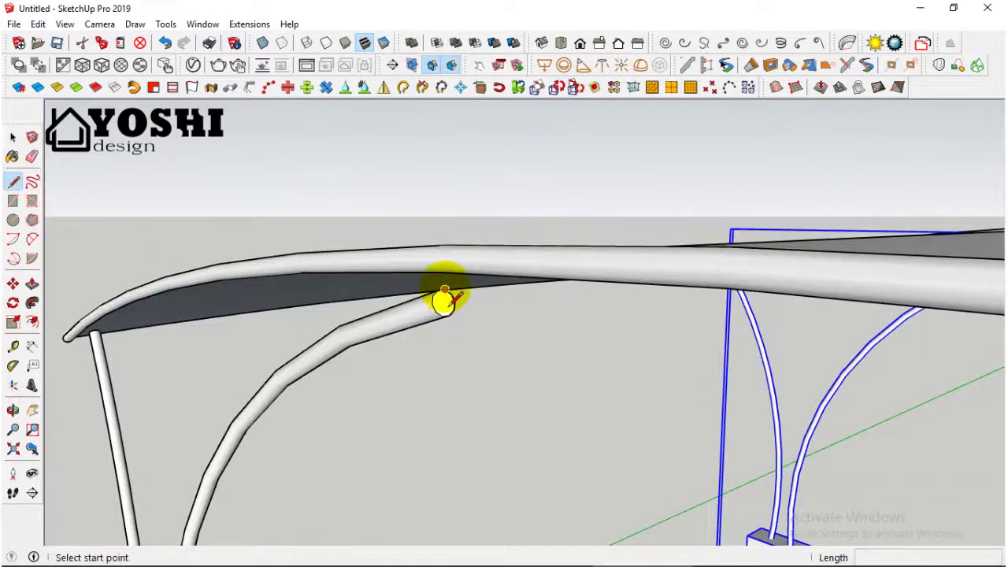
scroll(444, 291, up, 3)
click(426, 309)
scroll(234, 326, down, 5)
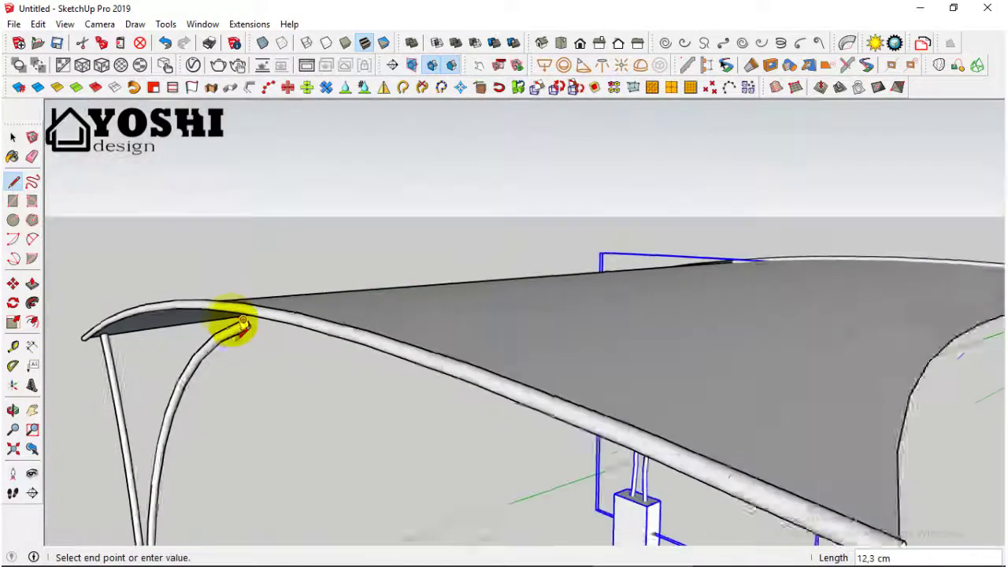
scroll(438, 344, down, 3)
middle_drag(439, 345, 264, 292)
scroll(527, 300, up, 5)
scroll(526, 298, up, 1)
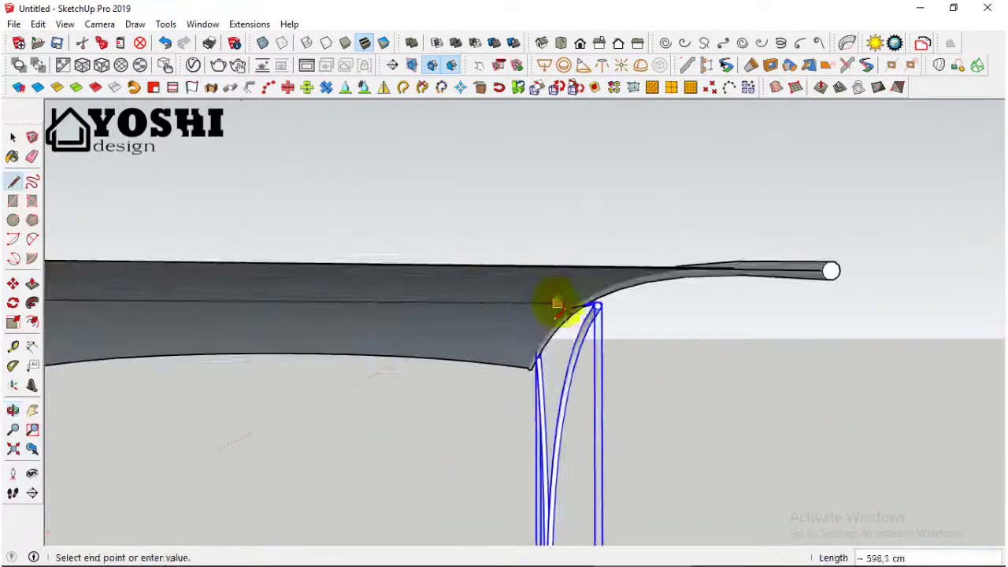
scroll(558, 299, up, 3)
scroll(603, 304, up, 2)
scroll(603, 308, up, 1)
scroll(607, 301, up, 1)
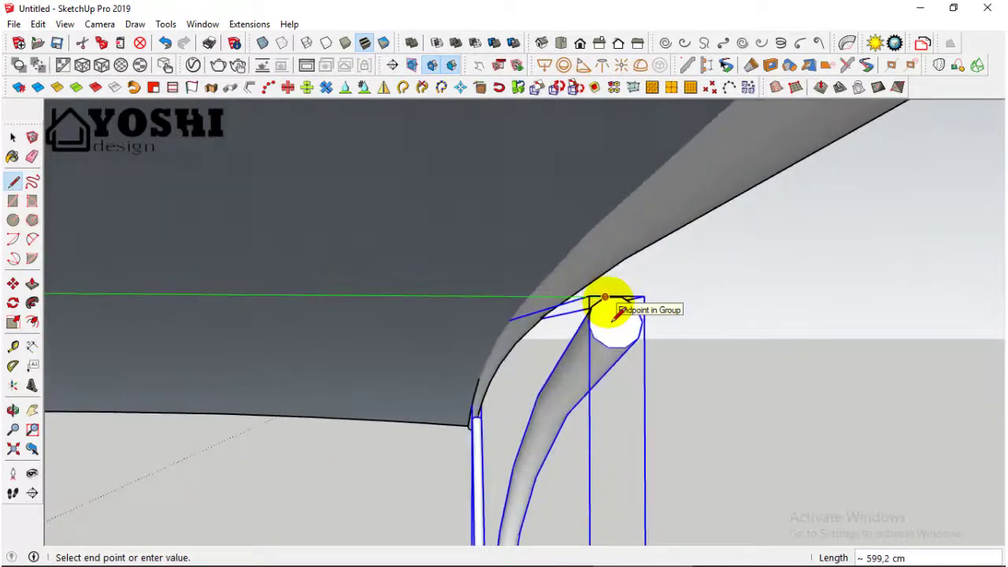
scroll(609, 300, up, 1)
click(614, 296)
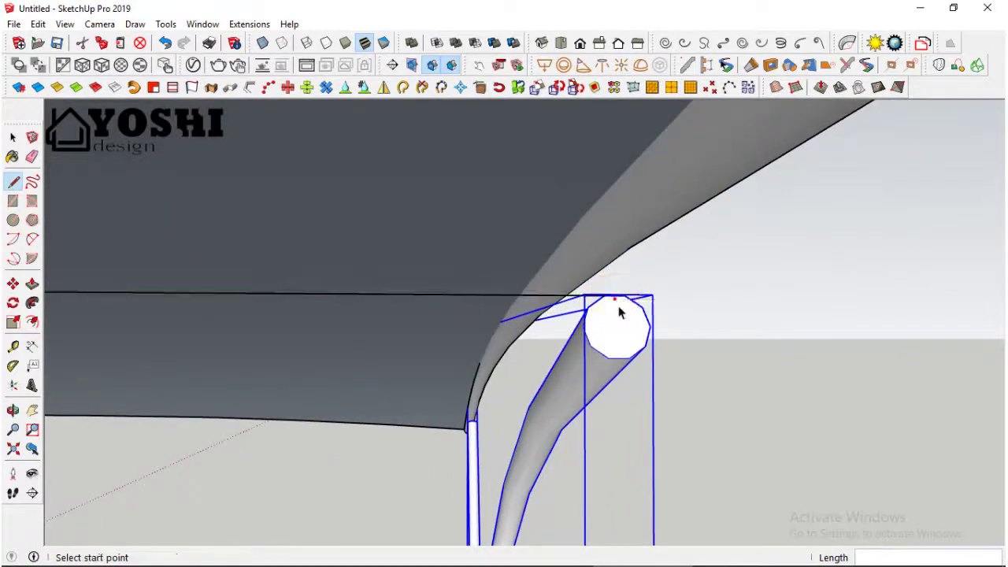
Step: Turn the new 599 cm edge into a tube with Lines to Tubes
key(space)
click(513, 294)
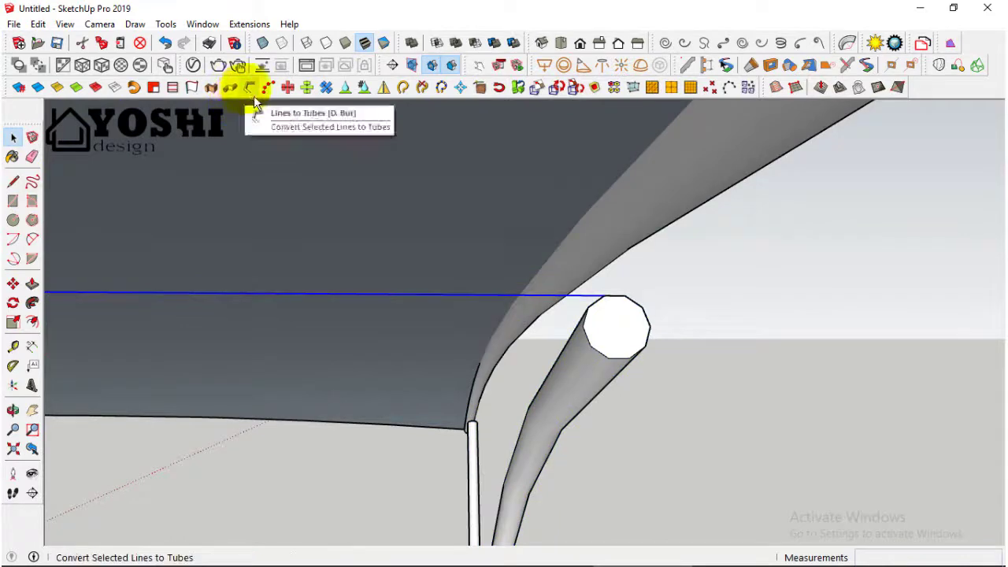
click(248, 86)
click(452, 362)
middle_drag(612, 304, 617, 315)
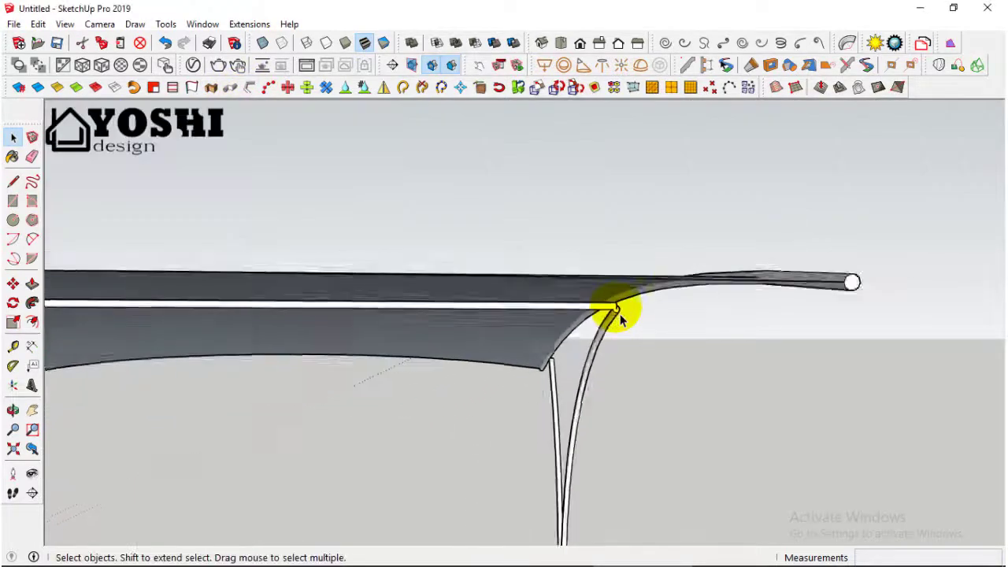
scroll(507, 320, down, 5)
mouse_move(507, 320)
middle_down()
mouse_move(858, 305)
mouse_move(844, 297)
middle_up()
Step: Zoom in and select the short diagonal strut
scroll(353, 326, up, 2)
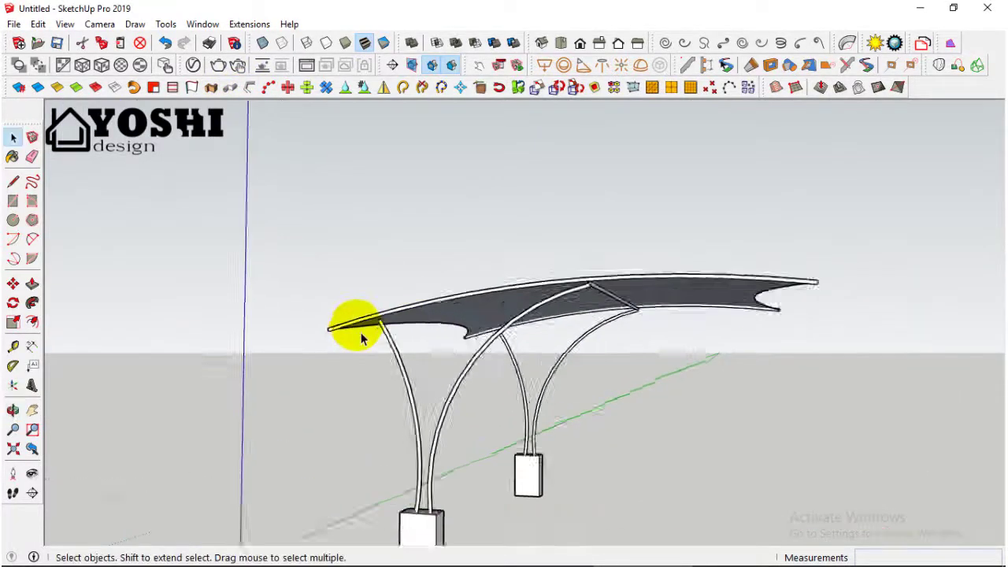
scroll(457, 342, up, 3)
scroll(457, 347, up, 2)
scroll(795, 269, up, 1)
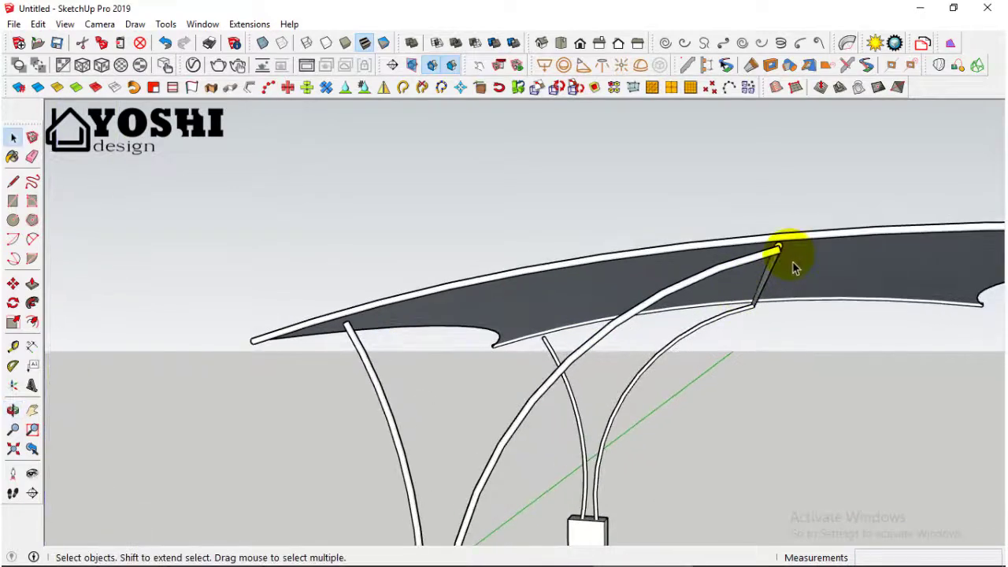
scroll(784, 253, up, 2)
click(776, 260)
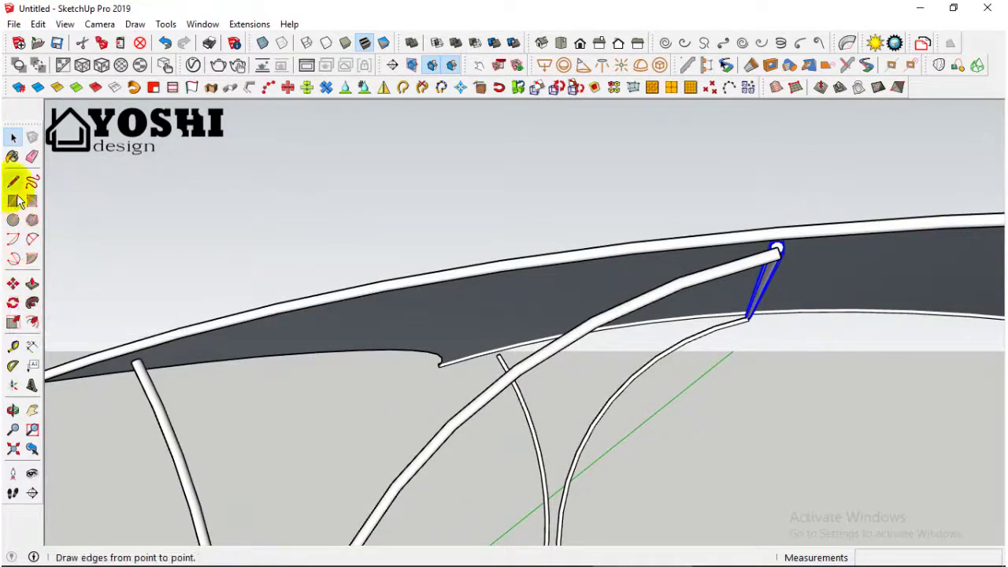
Step: Draw a 600 cm line from the right post's top to the left post's top
mouse_move(241, 398)
middle_down()
mouse_move(601, 376)
mouse_move(900, 338)
middle_up()
scroll(900, 338, up, 2)
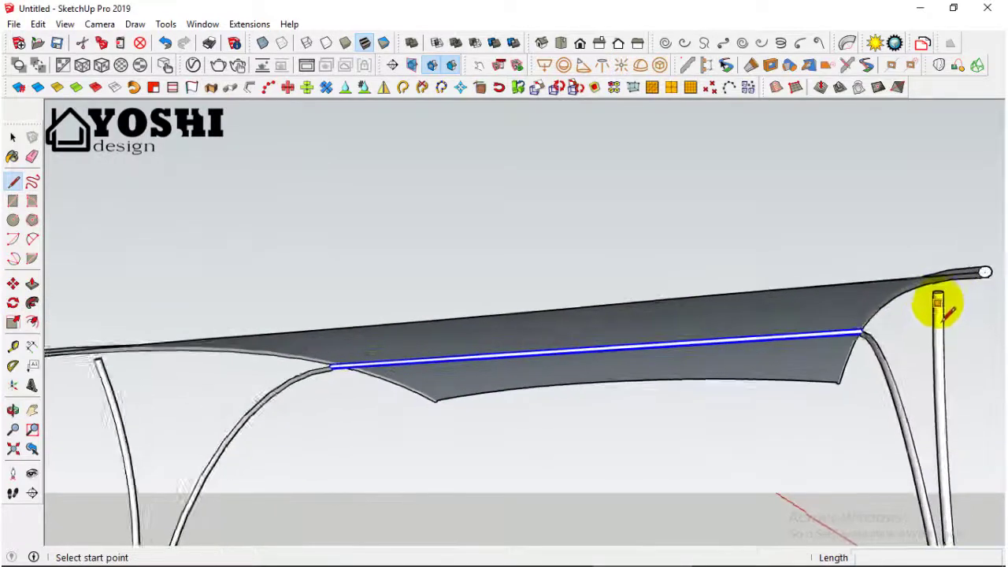
scroll(940, 309, up, 2)
scroll(940, 300, up, 1)
scroll(954, 304, up, 2)
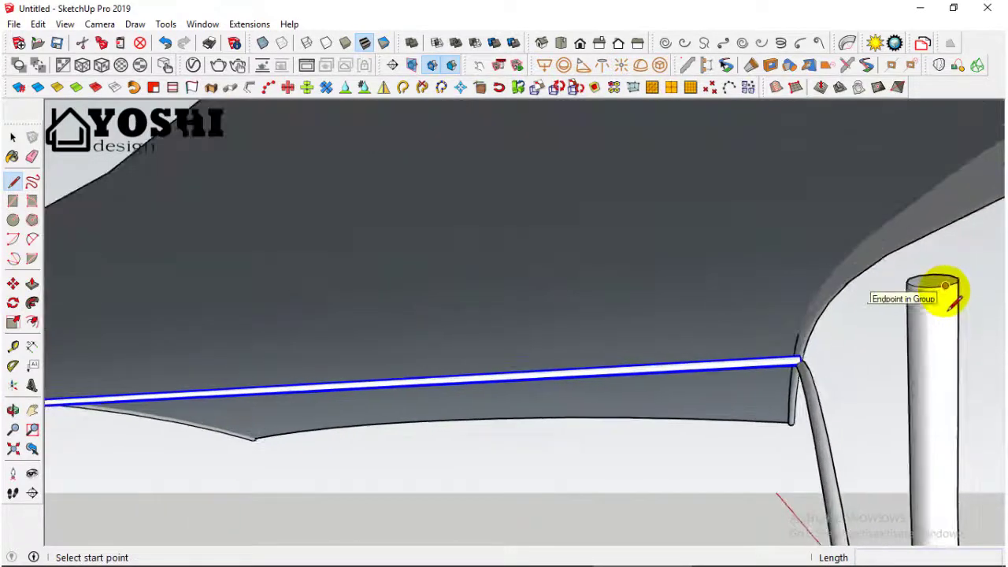
click(945, 286)
scroll(942, 290, down, 3)
scroll(941, 292, down, 2)
scroll(941, 293, down, 1)
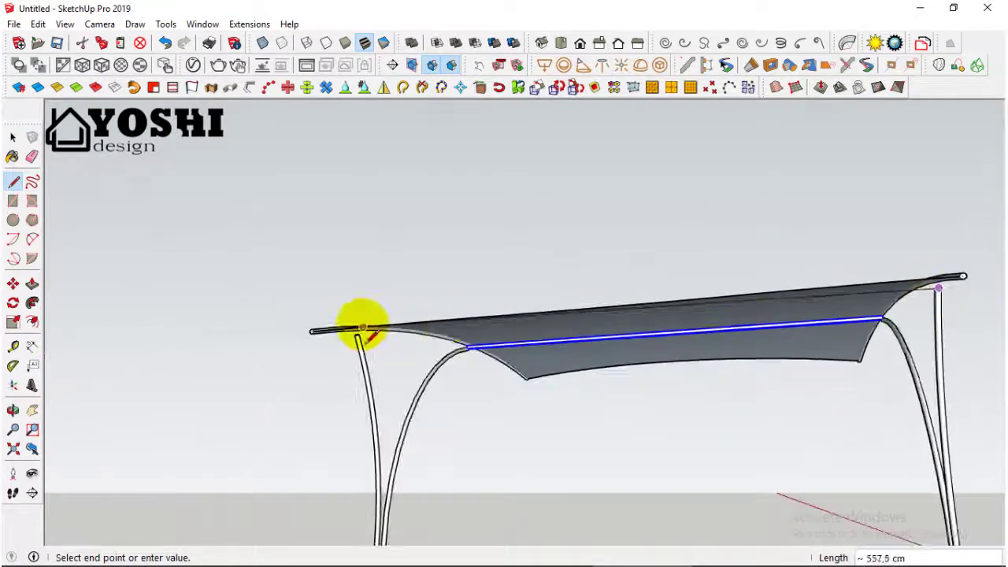
scroll(347, 348, up, 4)
scroll(347, 349, up, 1)
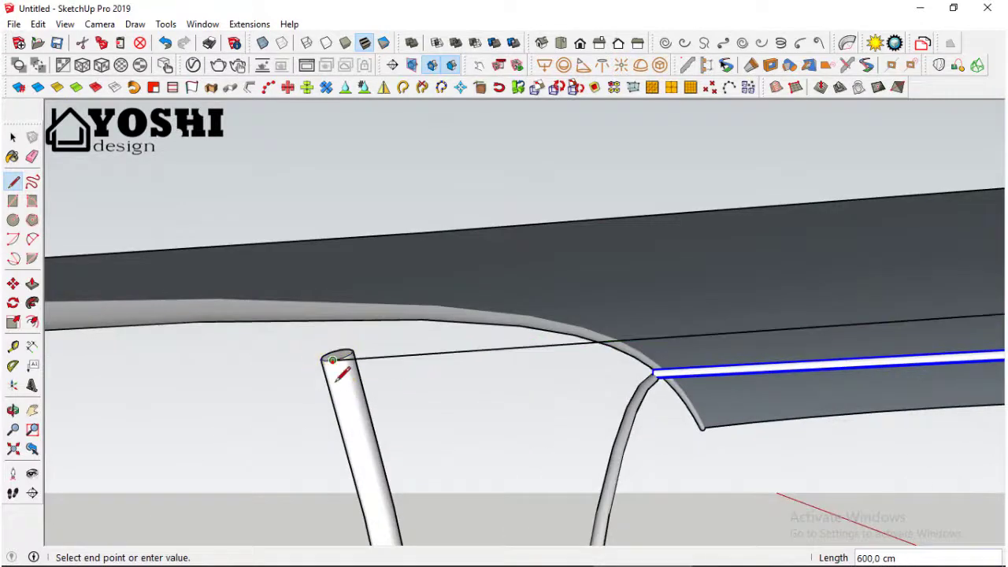
click(362, 376)
Step: Convert the selected line into a tube beam using the tube tool's default settings
click(378, 362)
click(384, 357)
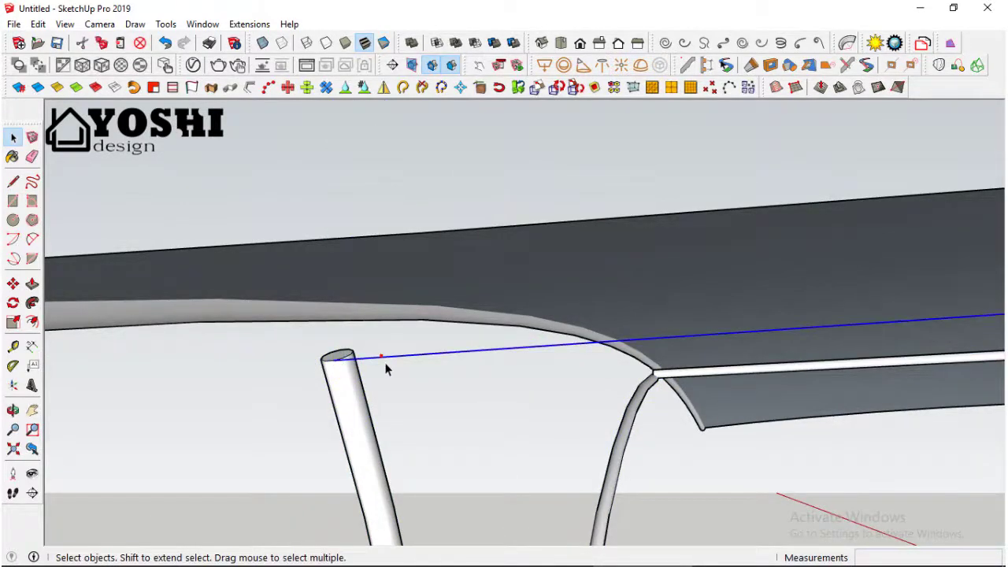
click(248, 88)
click(452, 363)
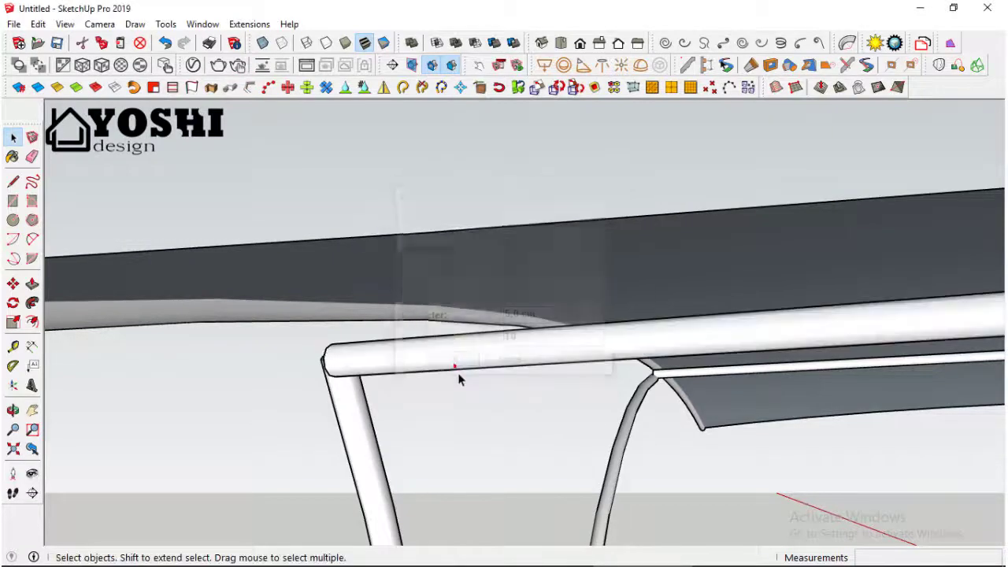
mouse_move(461, 379)
middle_down()
mouse_move(383, 371)
mouse_move(715, 367)
mouse_move(400, 450)
mouse_move(635, 344)
mouse_move(477, 315)
mouse_move(556, 443)
mouse_move(428, 438)
mouse_move(490, 349)
mouse_move(450, 405)
mouse_move(552, 405)
mouse_move(552, 417)
mouse_move(607, 371)
middle_up()
Step: Copy the right canopy bay 600 along green and array it 3x into a row
drag(631, 299, 535, 493)
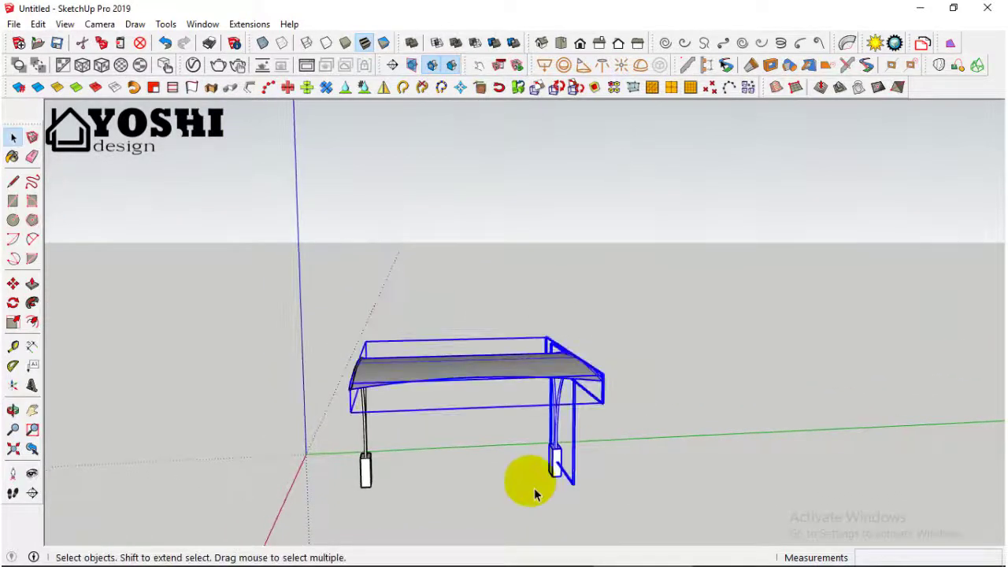
click(476, 513)
key(ctrl)
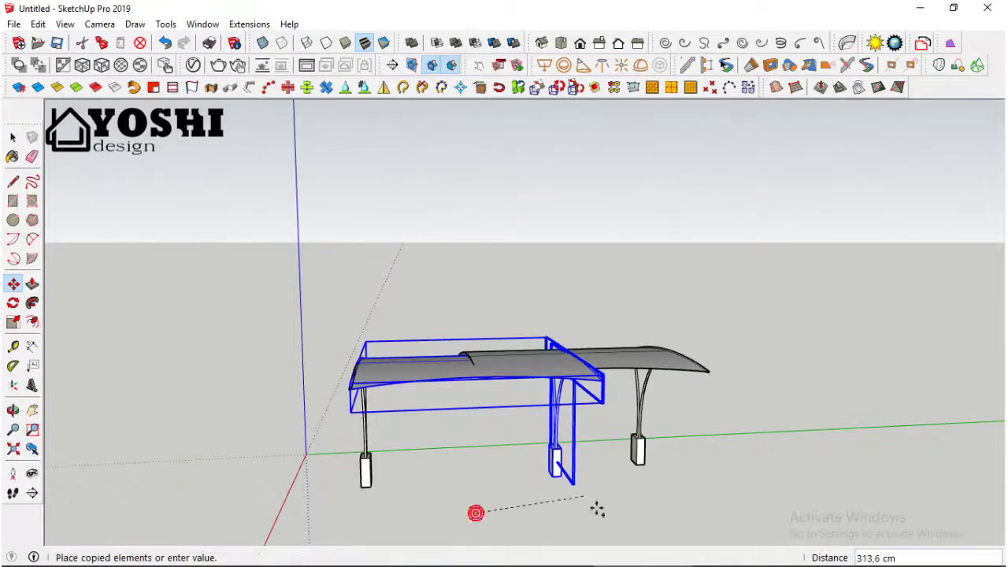
text(0)
key(Return)
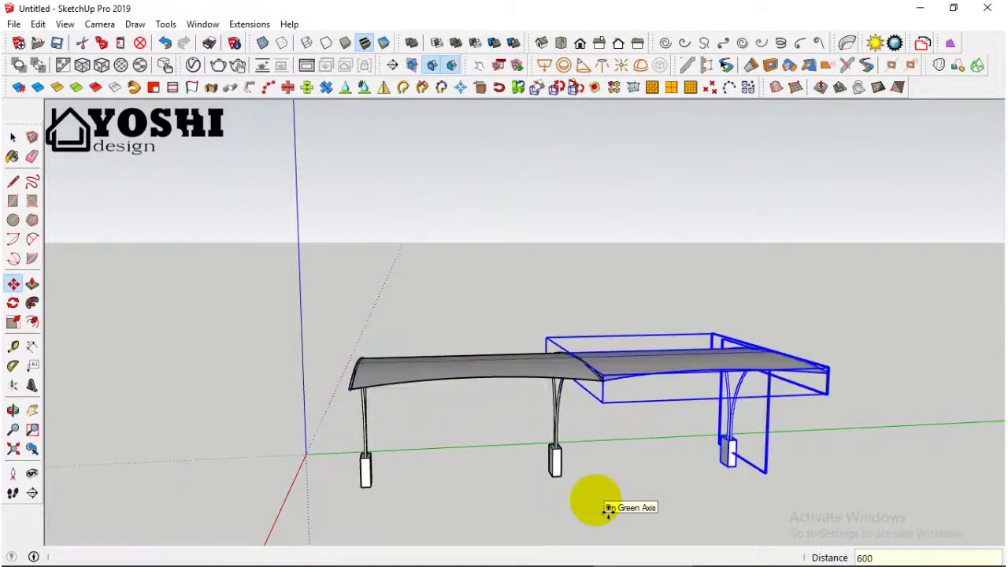
text(3)
key(Return)
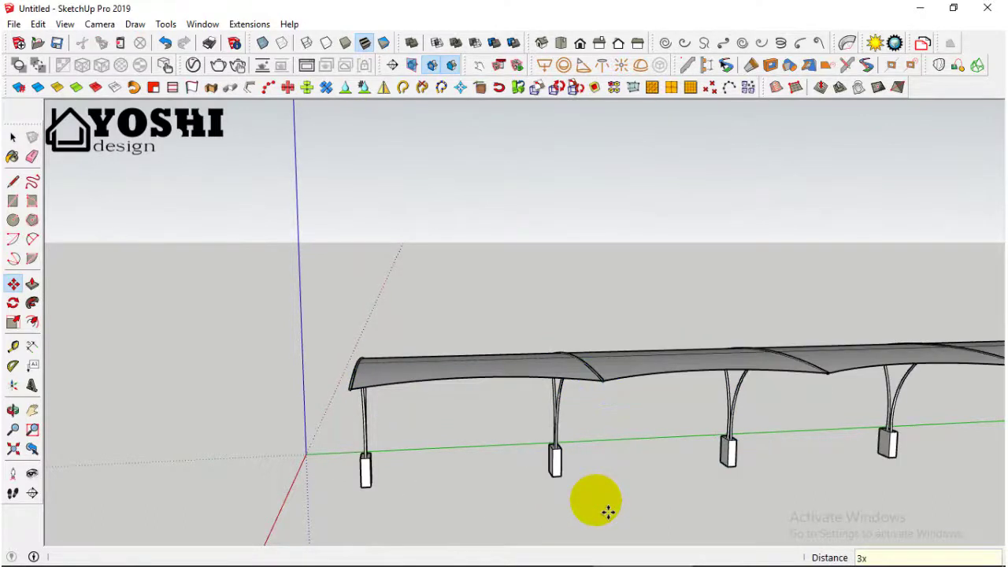
click(13, 137)
scroll(525, 365, down, 3)
mouse_move(525, 365)
middle_down()
mouse_move(611, 394)
mouse_move(581, 394)
middle_up()
Step: Select the copied canopy bays, then clear the selection
scroll(465, 455, up, 2)
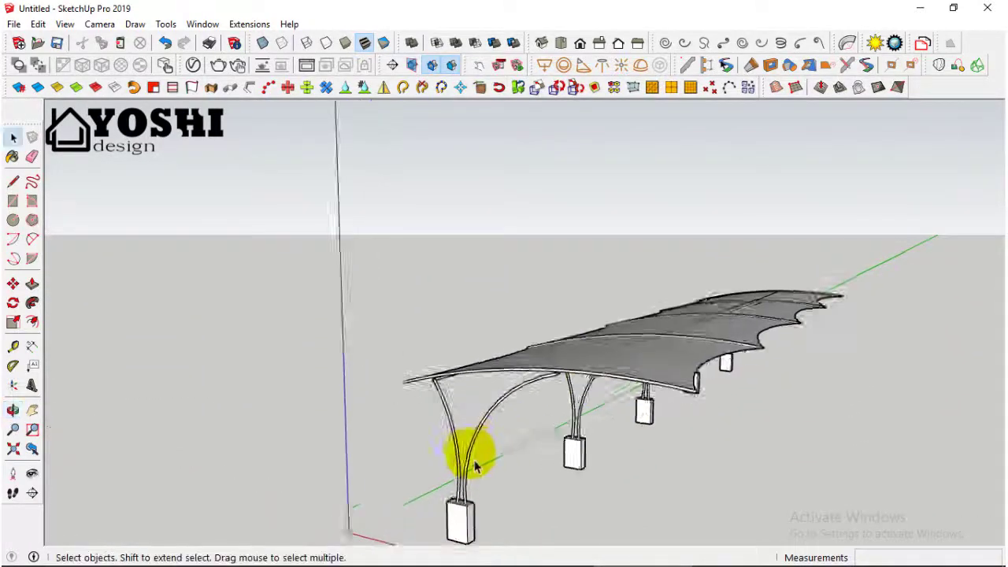
scroll(495, 438, up, 3)
scroll(494, 445, down, 2)
click(490, 431)
scroll(472, 418, down, 2)
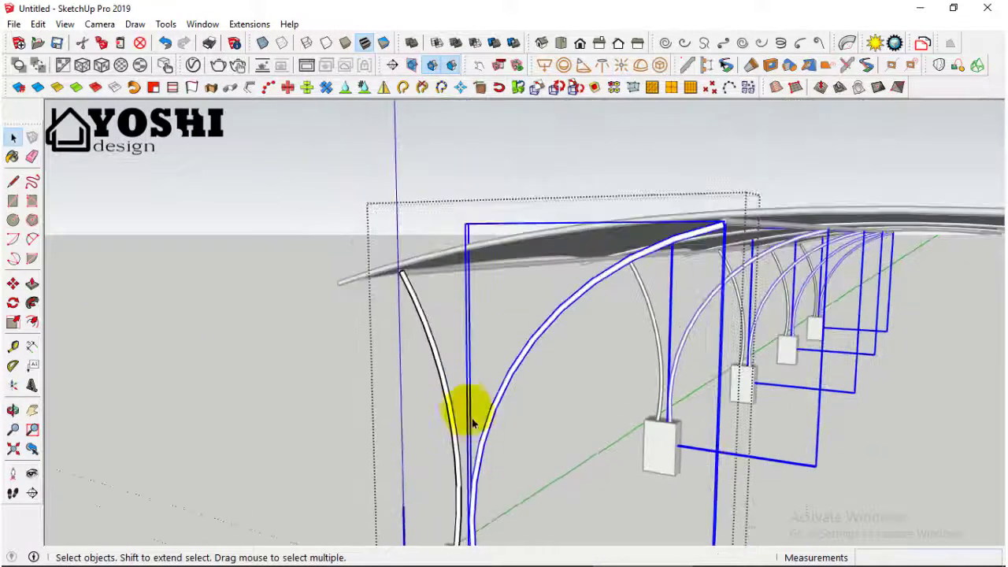
click(464, 410)
scroll(445, 479, up, 3)
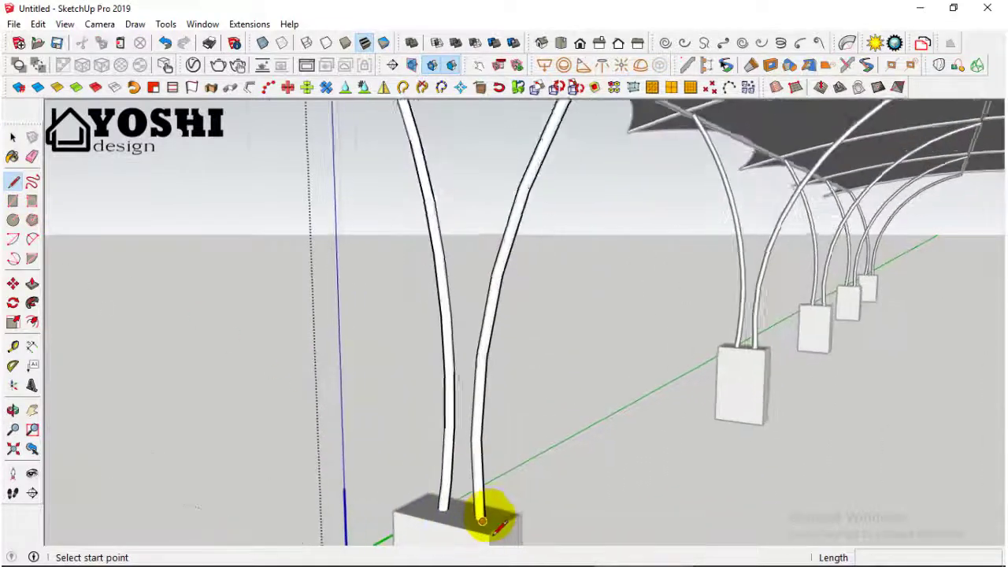
scroll(481, 517, up, 2)
Step: Convert the zig-zag brace lines between the posts into 5 cm tubes with Lines to Tubes
middle_drag(473, 517, 617, 556)
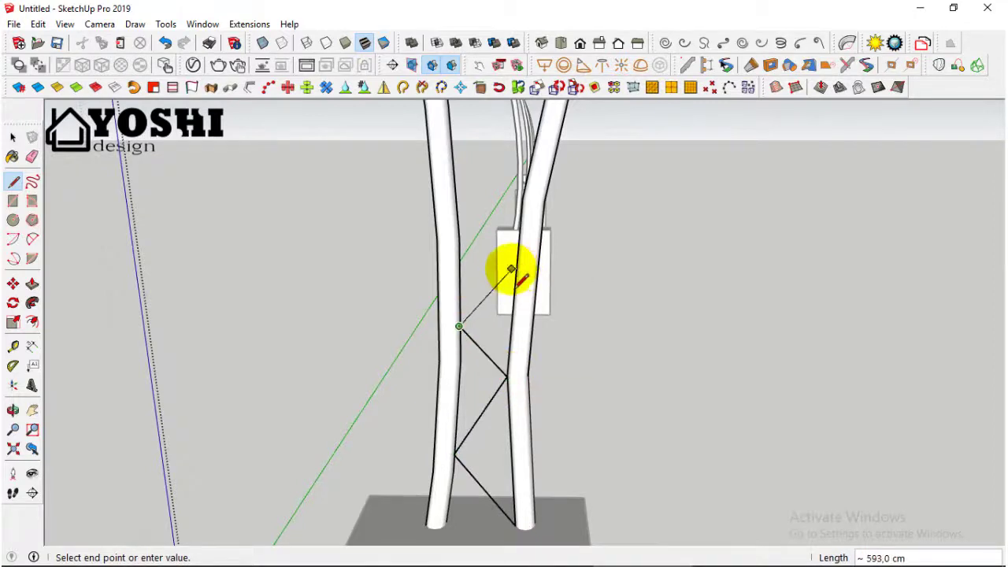
scroll(516, 269, down, 1)
scroll(483, 237, down, 2)
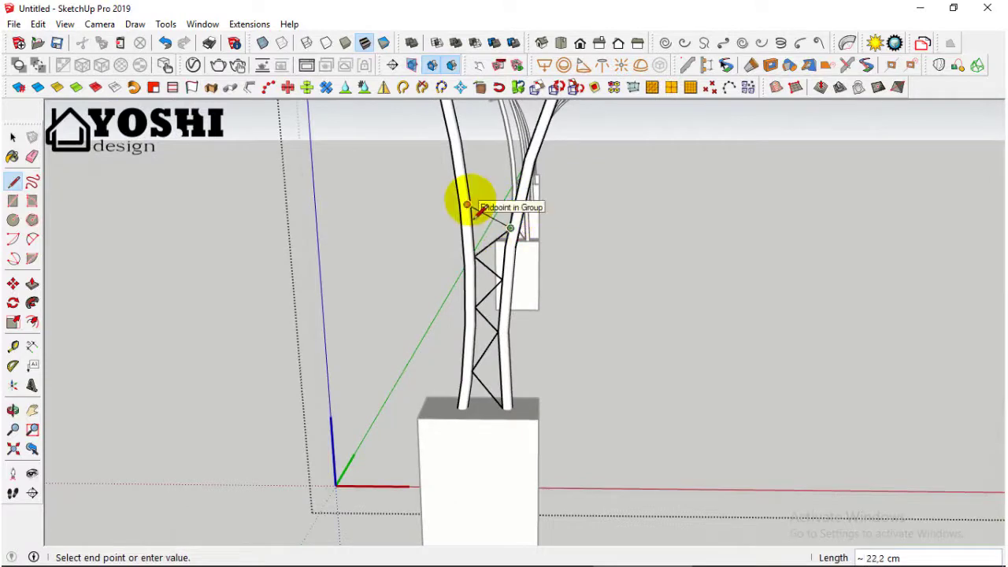
scroll(473, 203, up, 1)
scroll(494, 288, down, 2)
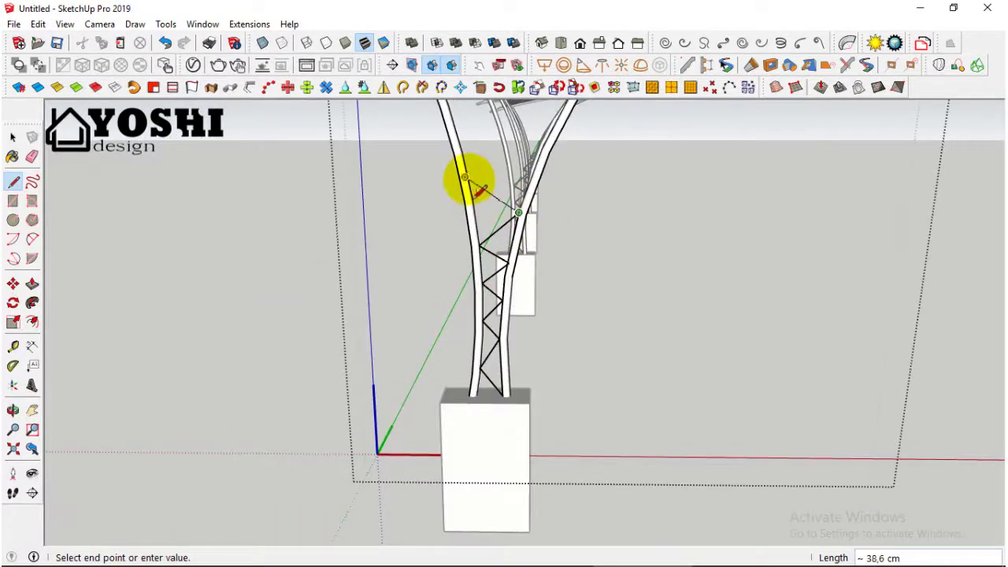
scroll(475, 188, down, 2)
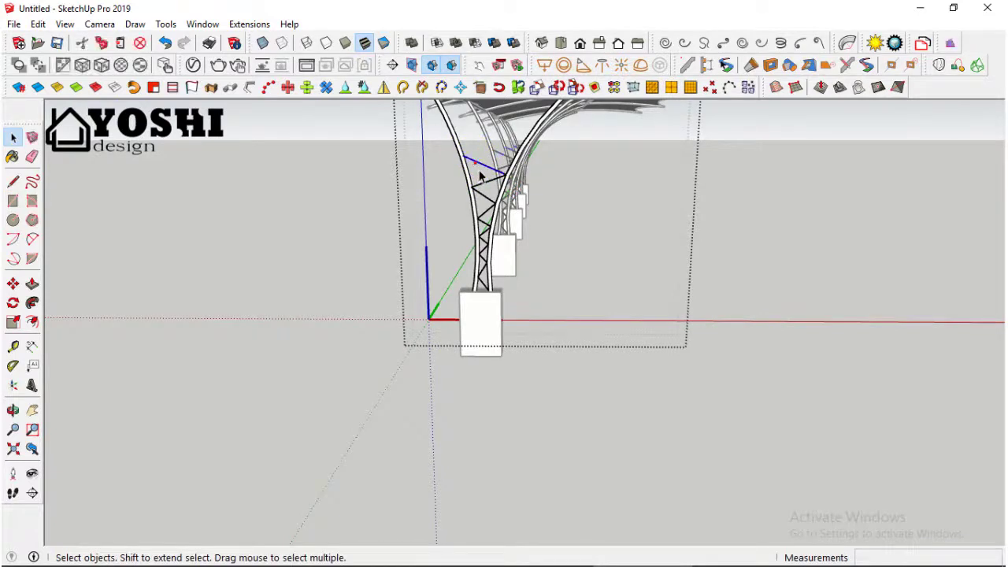
click(250, 92)
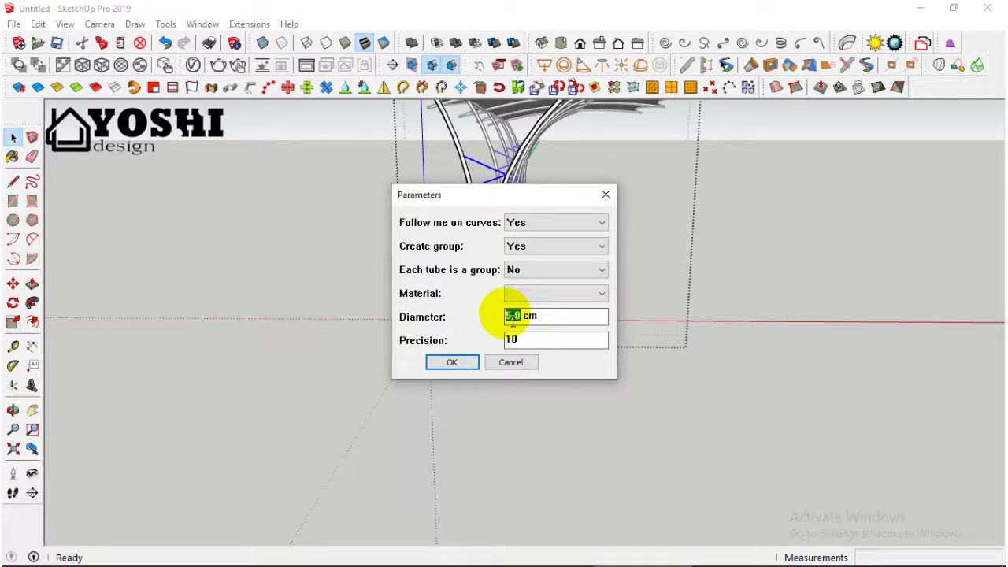
click(453, 362)
mouse_move(669, 383)
middle_down()
mouse_move(765, 355)
mouse_move(540, 389)
mouse_move(230, 272)
mouse_move(597, 333)
mouse_move(181, 315)
middle_up()
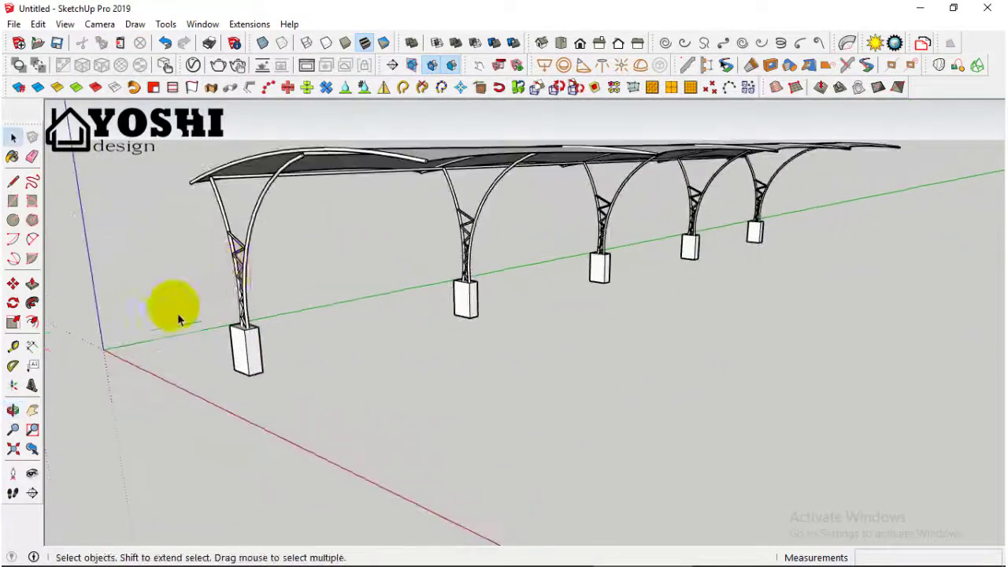
Step: Draw a floor rectangle on the ground beneath the canopy row
scroll(244, 260, up, 3)
scroll(317, 321, down, 3)
middle_drag(317, 321, 12, 228)
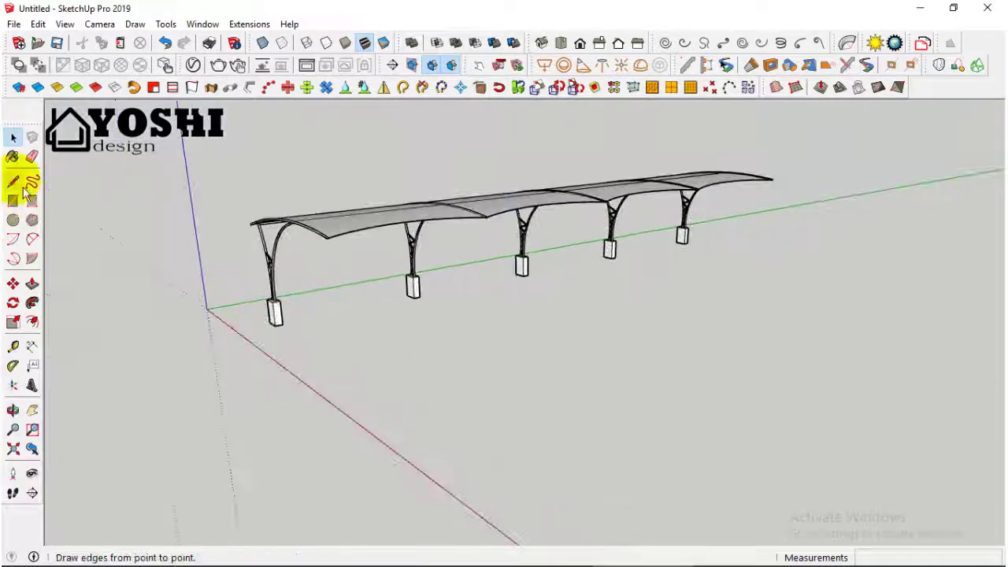
click(275, 323)
click(921, 243)
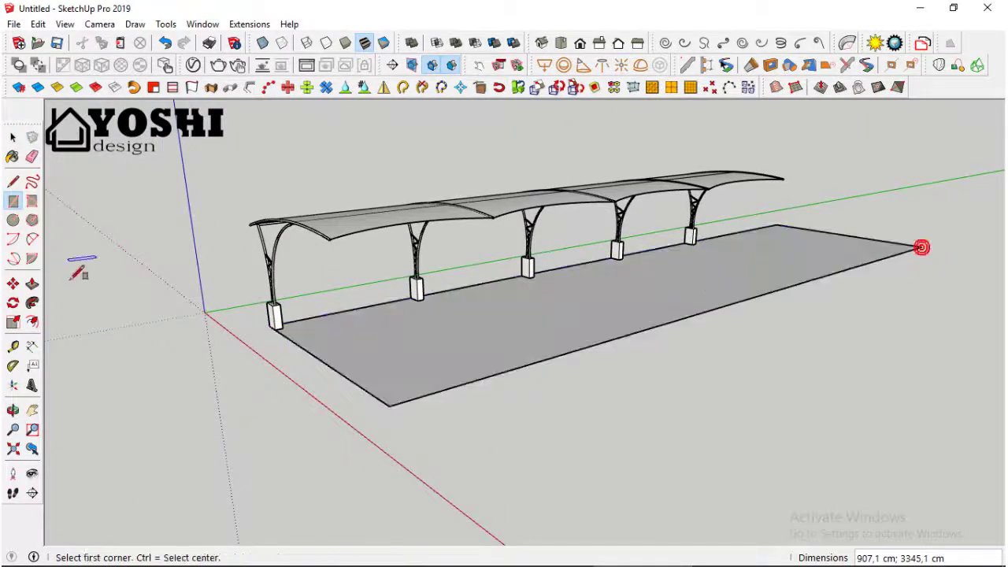
Step: Push/Pull the rectangle up into a thick slab and extend its front side outward
key(p)
drag(294, 341, 307, 349)
click(300, 354)
click(328, 387)
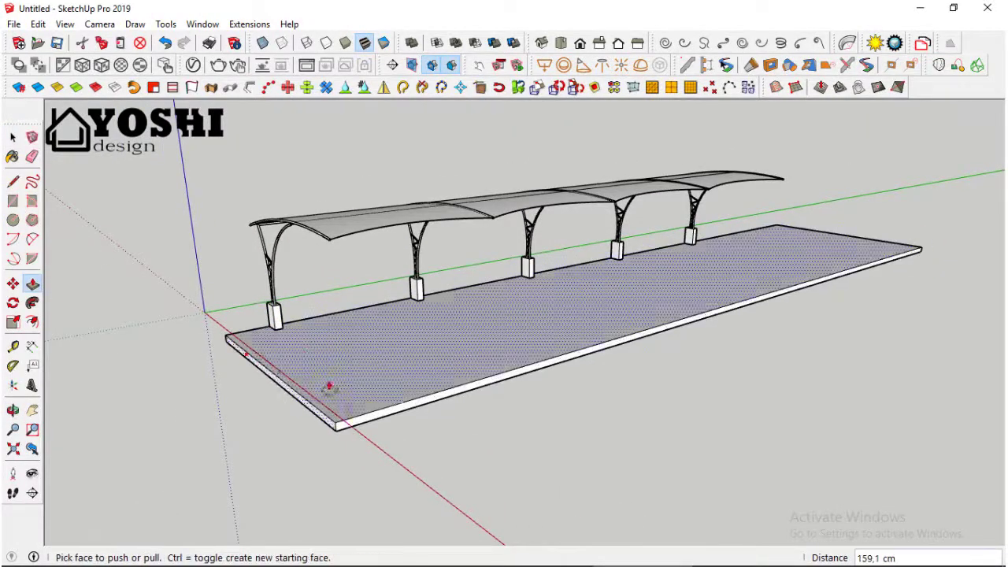
middle_drag(423, 428, 570, 428)
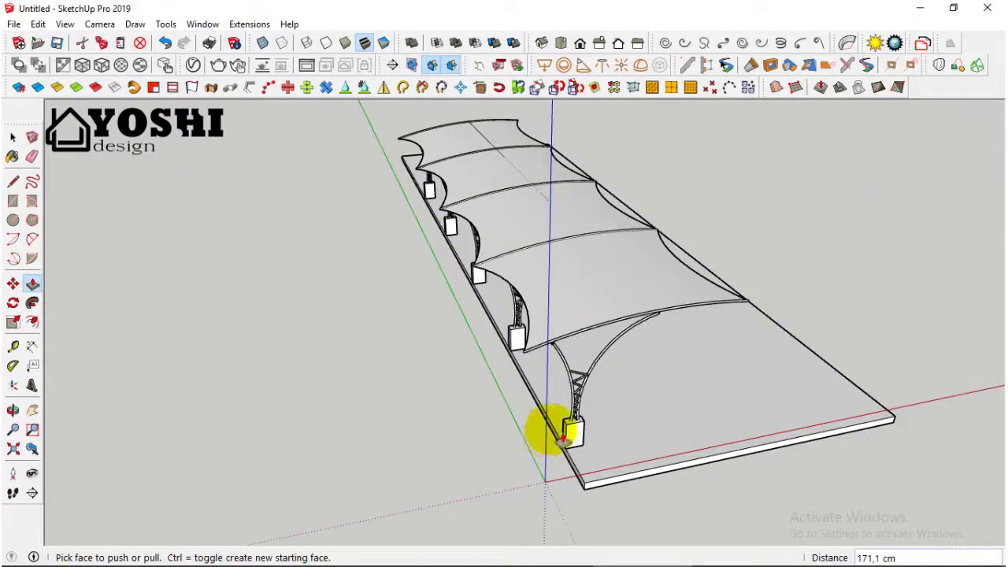
mouse_move(667, 405)
middle_down()
mouse_move(405, 399)
mouse_move(462, 405)
mouse_move(466, 320)
middle_up()
scroll(463, 320, up, 2)
scroll(452, 365, up, 2)
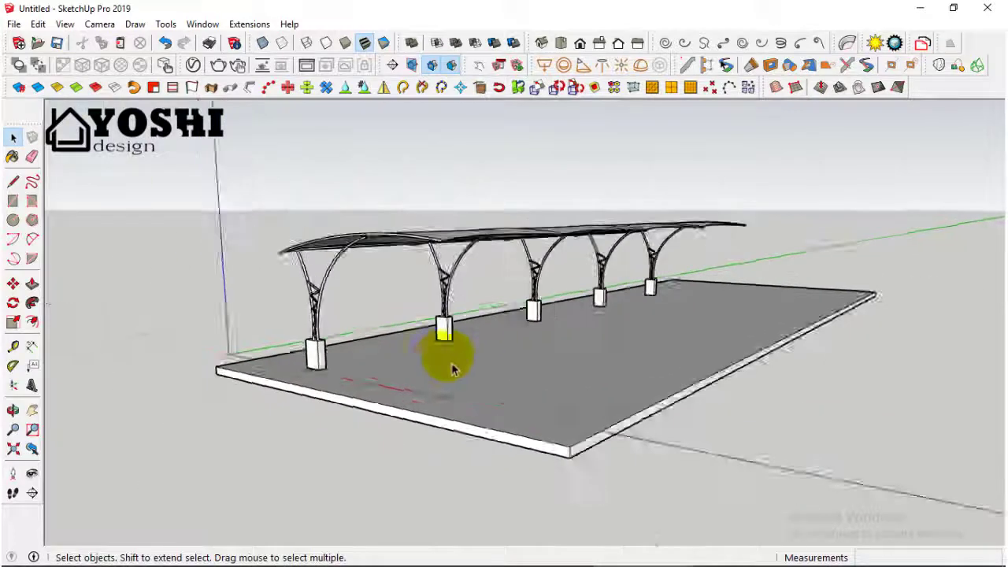
scroll(408, 371, up, 1)
scroll(408, 386, up, 1)
middle_drag(407, 386, 408, 386)
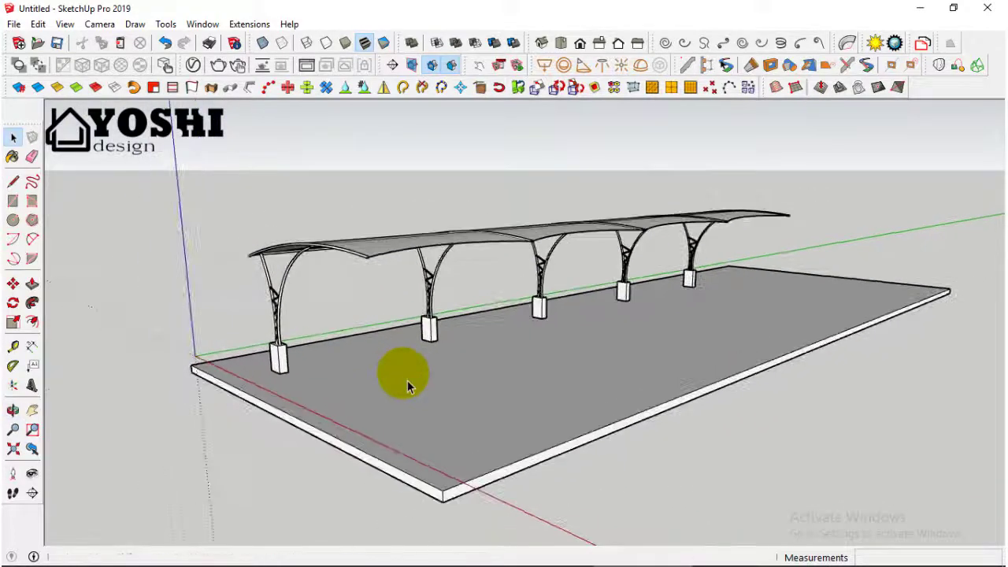
click(17, 159)
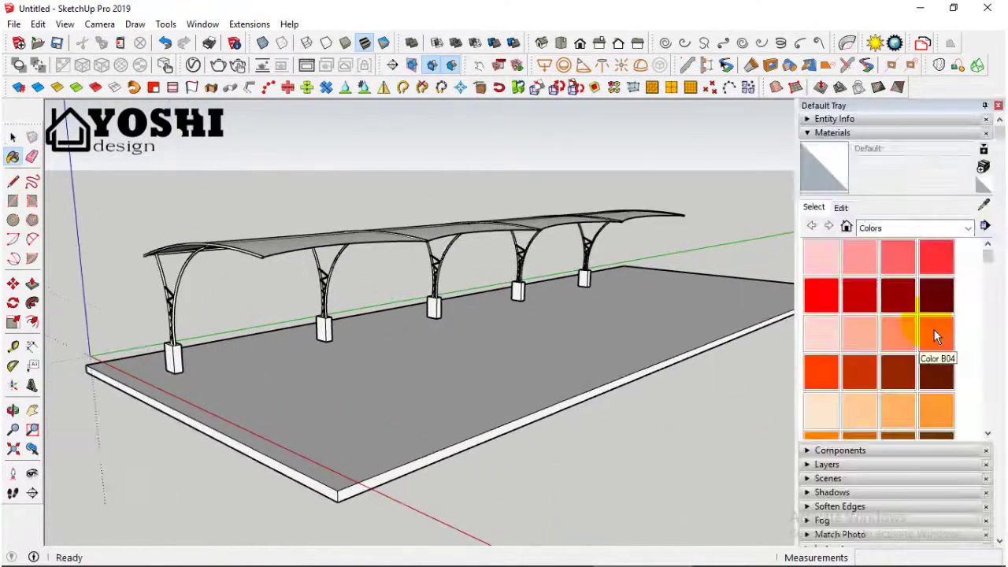
Step: Switch the model display to the Shaded with textures style
click(838, 147)
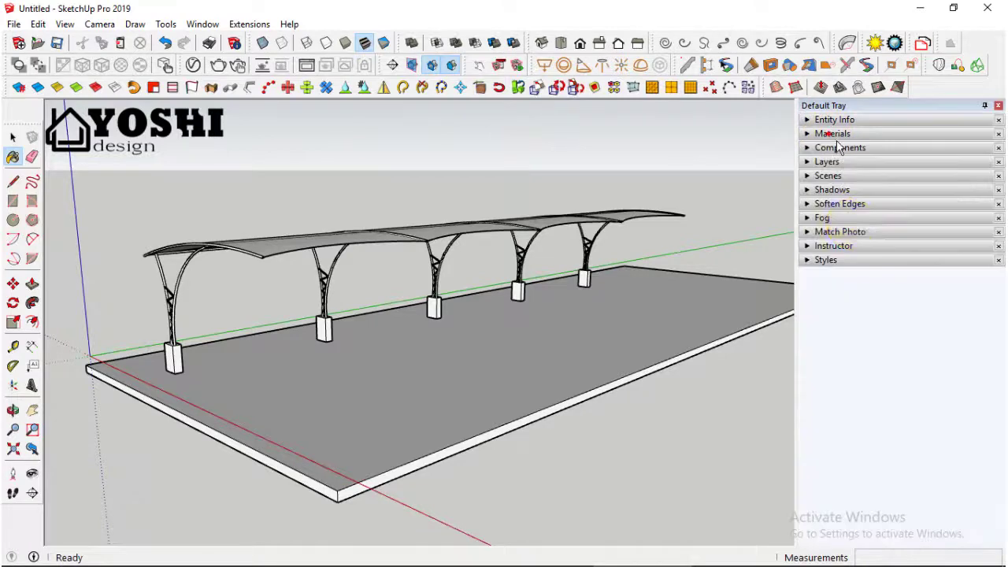
click(861, 266)
click(938, 425)
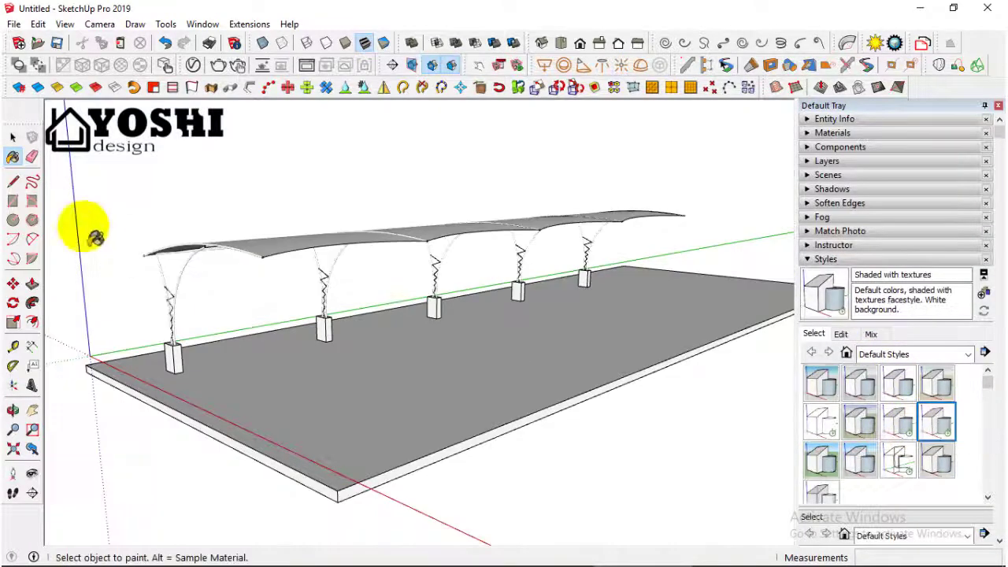
Step: Nudge the bracing piece at a column joint 1 cm along the green axis
mouse_move(236, 193)
middle_down()
mouse_move(286, 429)
mouse_move(338, 410)
mouse_move(299, 419)
middle_up()
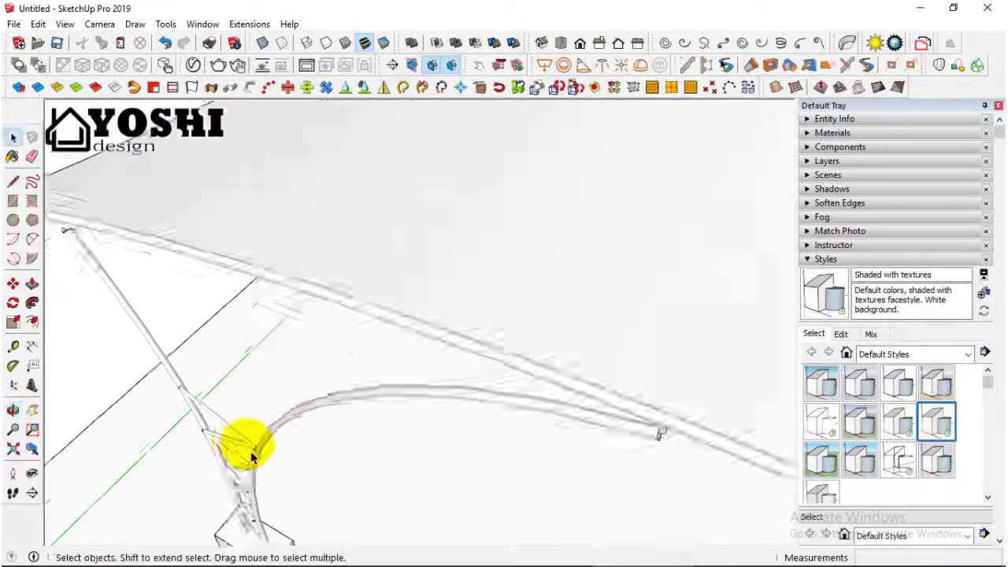
scroll(252, 453, up, 3)
scroll(252, 455, up, 2)
scroll(260, 454, up, 1)
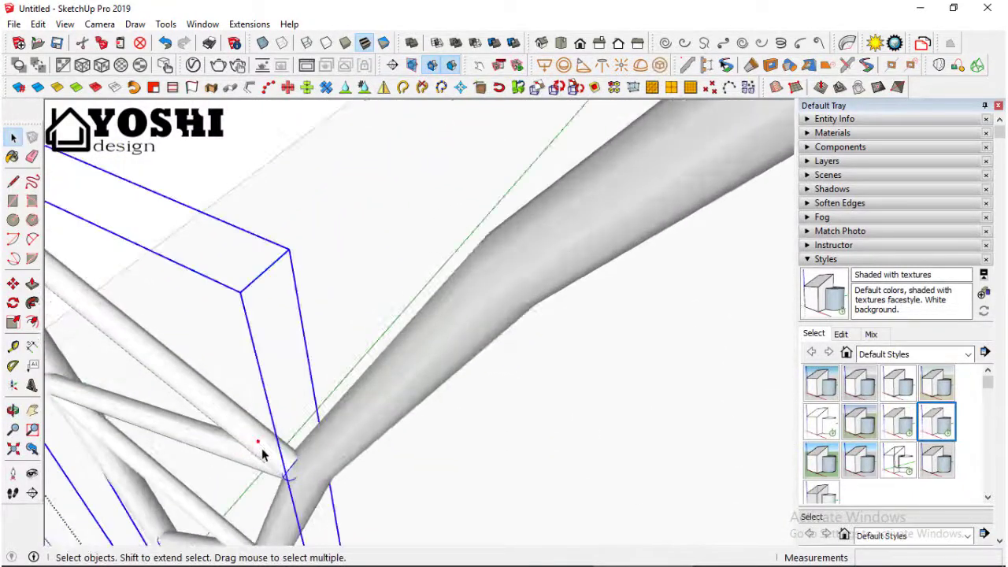
key(m)
click(221, 398)
click(282, 390)
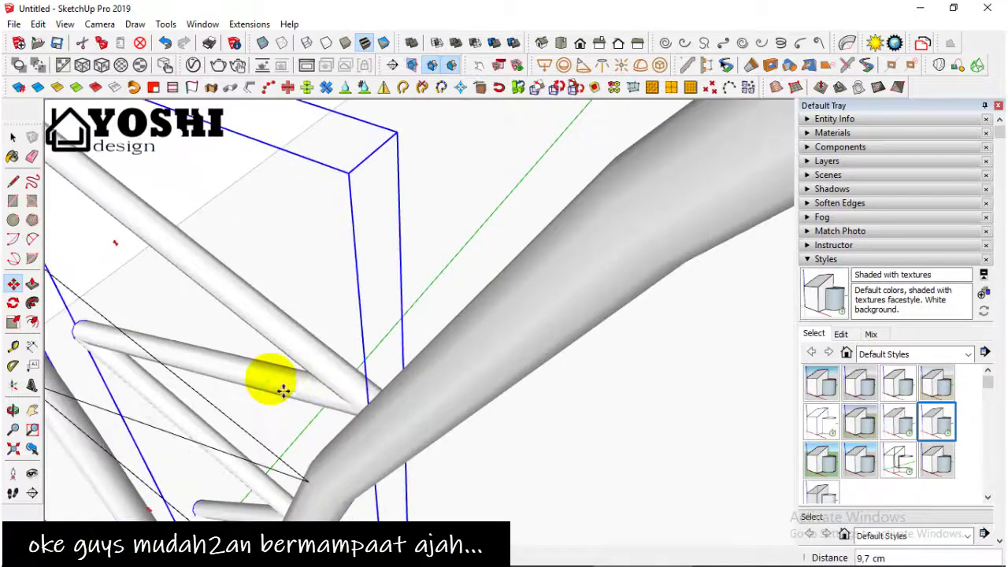
scroll(267, 386, down, 2)
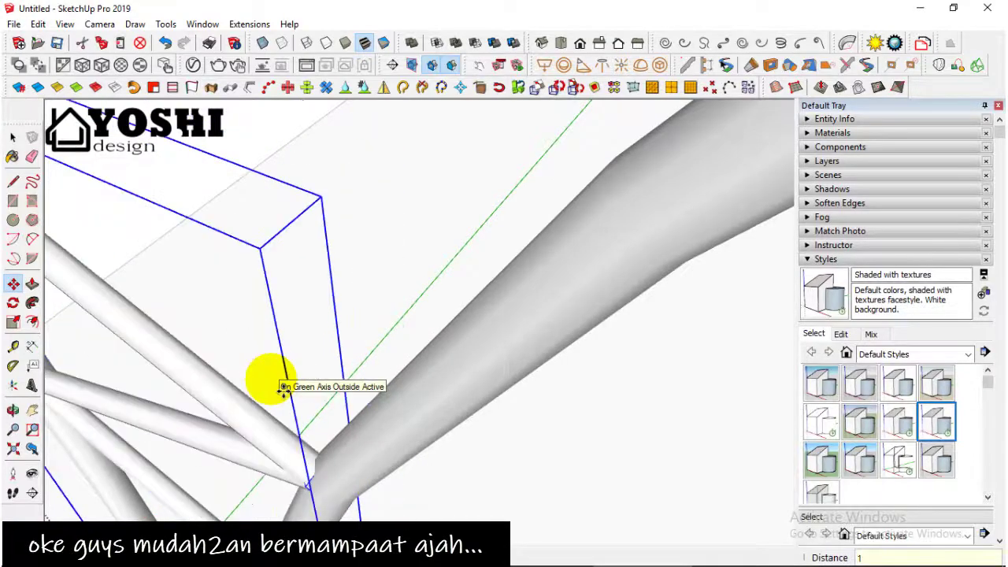
scroll(265, 383, down, 3)
scroll(266, 384, down, 2)
click(11, 138)
scroll(456, 304, down, 2)
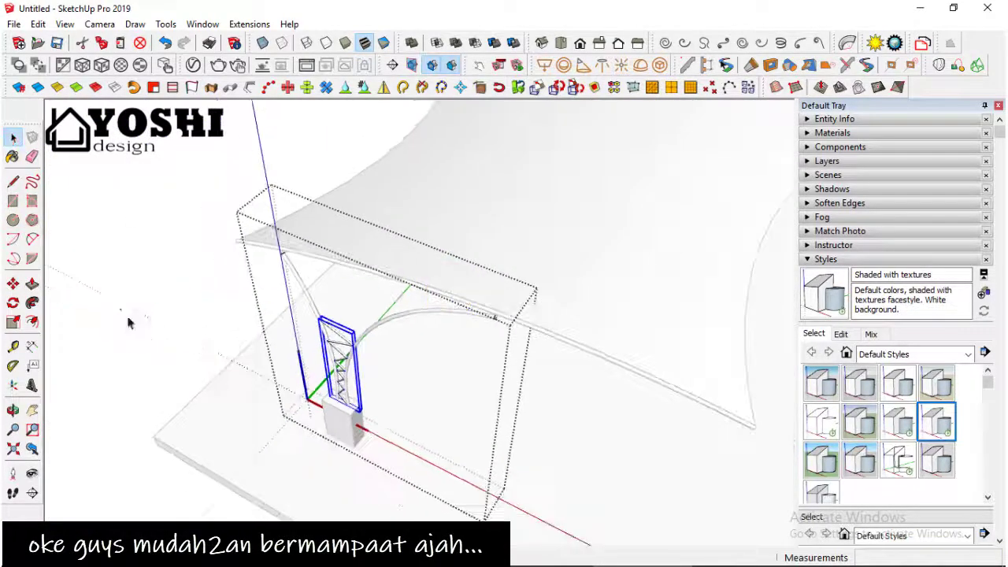
mouse_move(131, 323)
middle_down()
mouse_move(355, 162)
mouse_move(270, 405)
mouse_move(507, 394)
mouse_move(394, 299)
middle_up()
scroll(423, 259, up, 3)
scroll(253, 359, down, 2)
Step: Draw a small test rectangle on the ground beside the slab
middle_drag(254, 358, 595, 398)
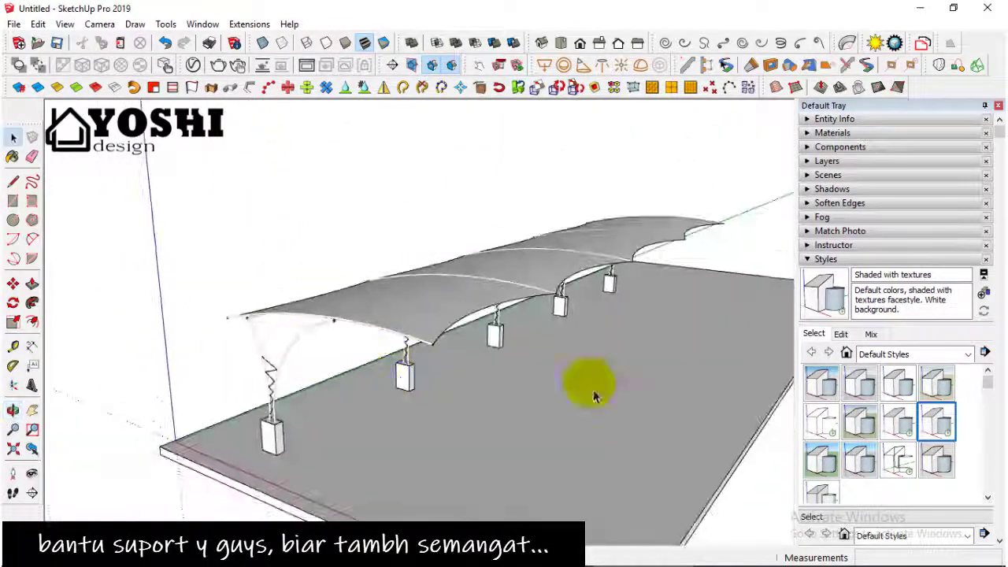
click(968, 356)
click(840, 269)
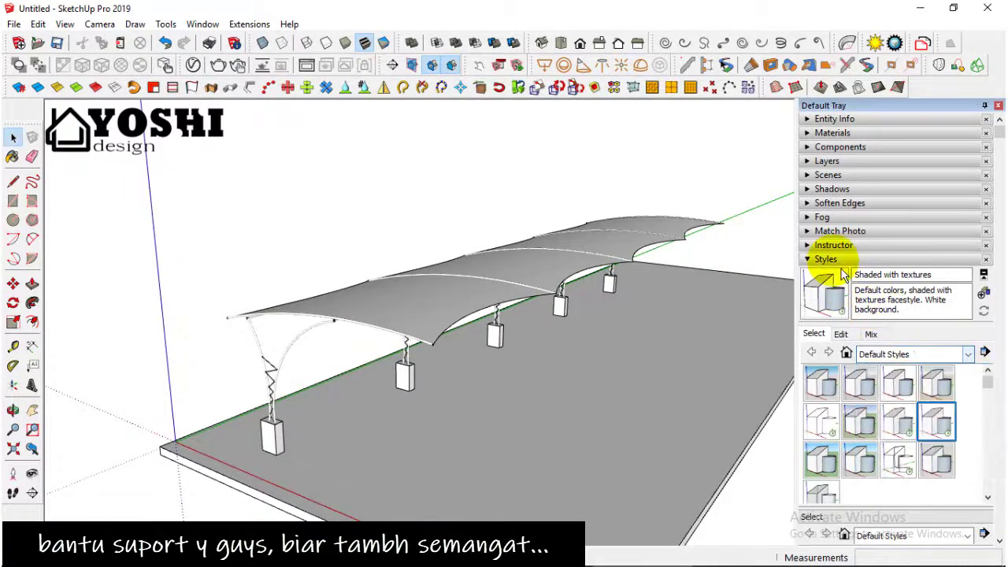
click(833, 134)
click(14, 201)
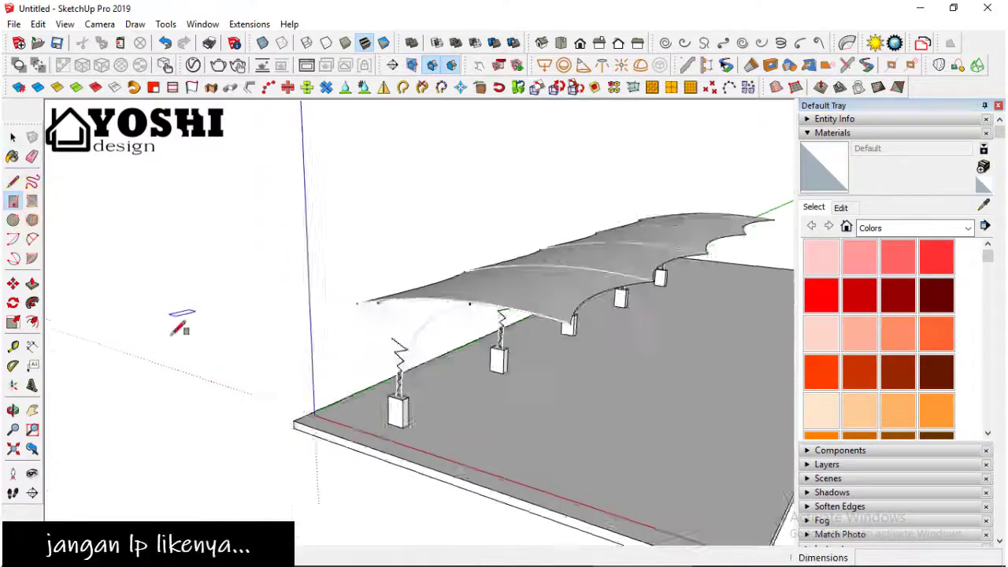
middle_drag(175, 321, 304, 426)
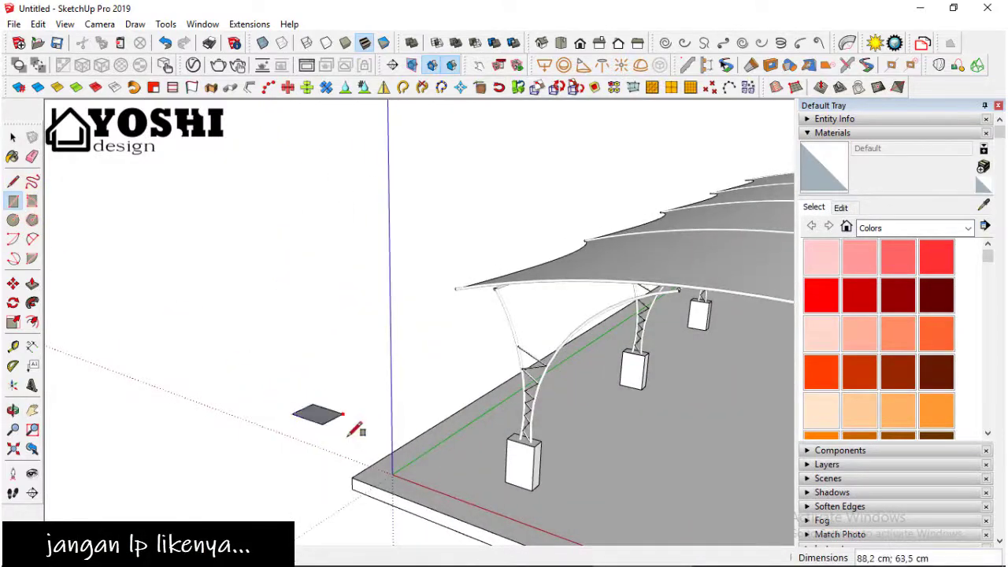
Step: Apply Metal Corrugated Shiny from the Metal collection to the test square and check its texture options
click(968, 227)
click(917, 328)
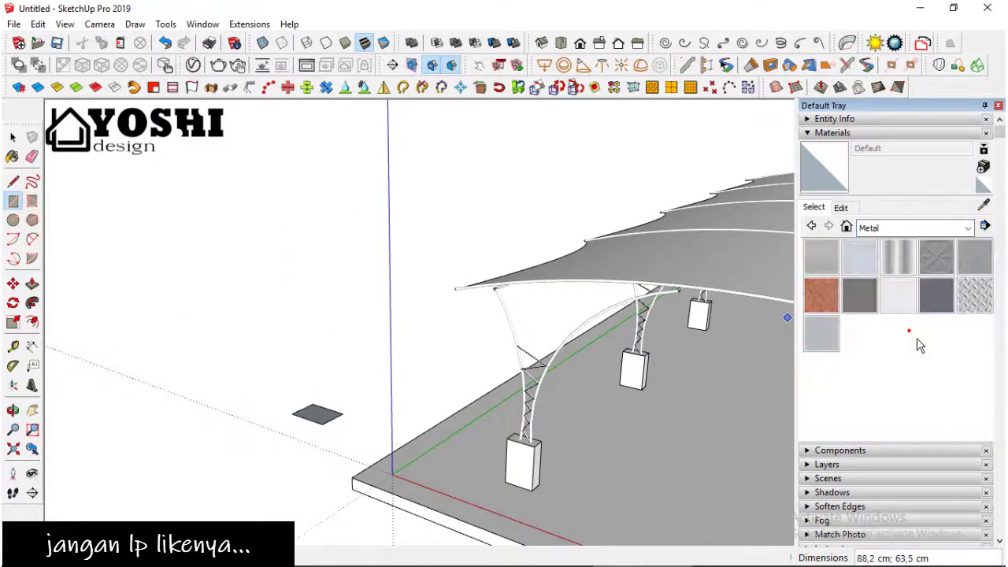
click(899, 260)
middle_drag(346, 394, 304, 417)
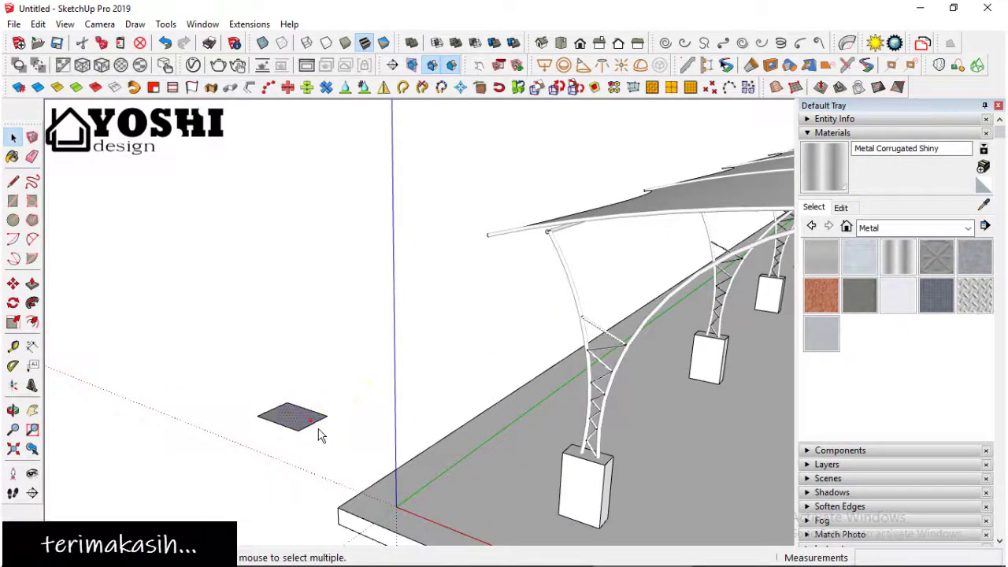
right_click(315, 422)
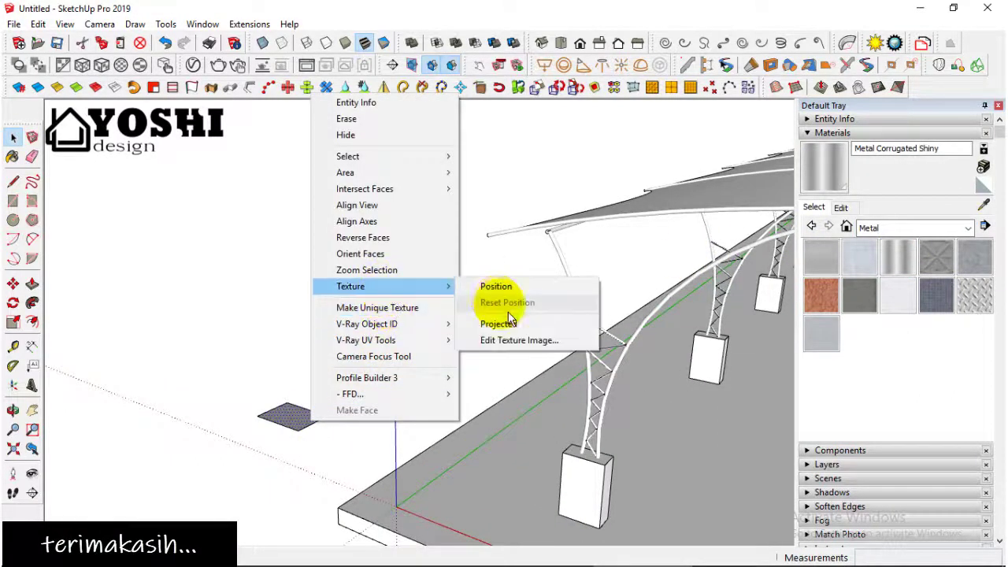
click(488, 286)
scroll(304, 439, up, 4)
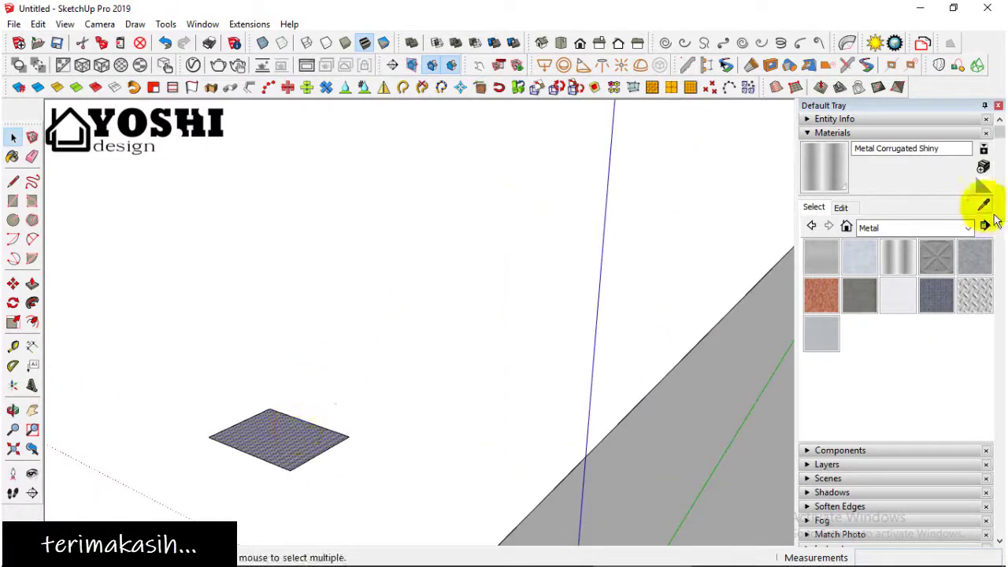
key(b)
scroll(323, 435, down, 5)
scroll(344, 354, up, 3)
Step: Paint the curved arch tubes with Metal Corrugated Shiny
scroll(360, 317, up, 2)
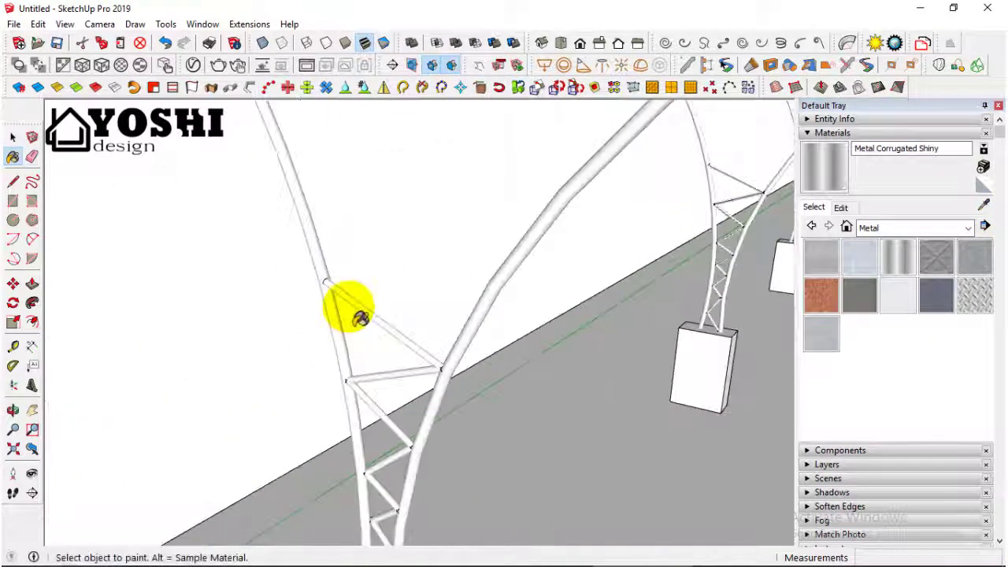
scroll(360, 318, down, 2)
click(14, 140)
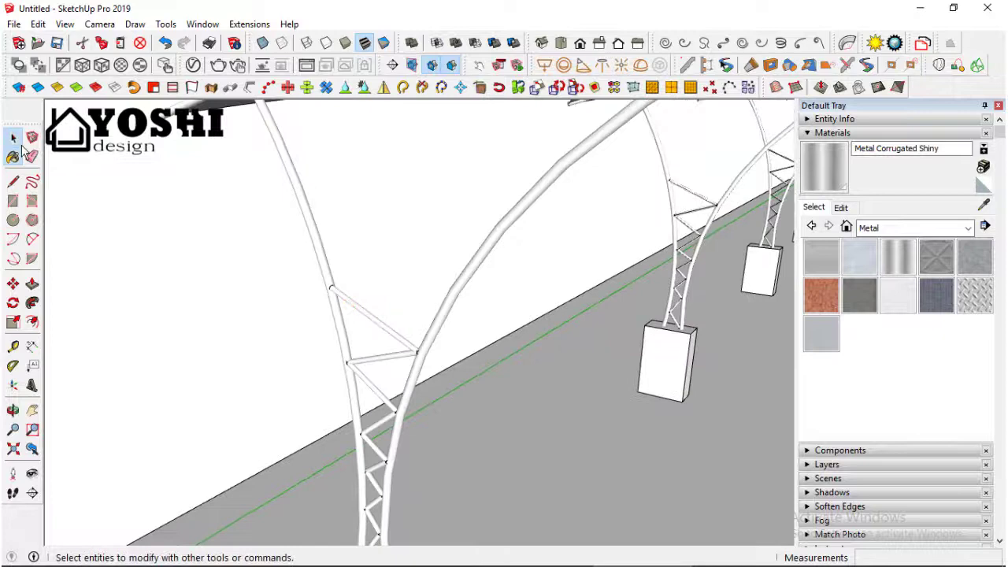
click(454, 317)
click(446, 311)
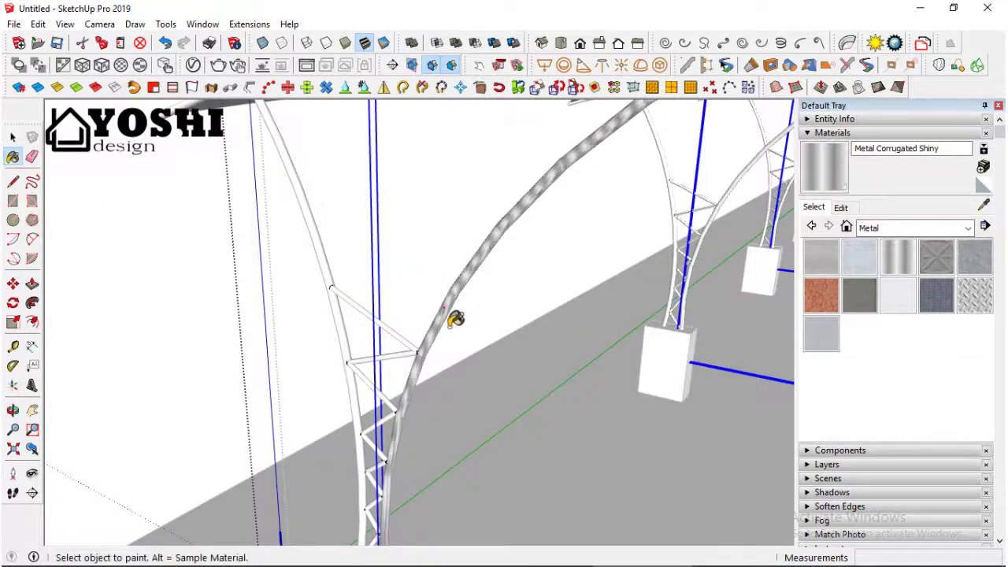
scroll(446, 313, down, 3)
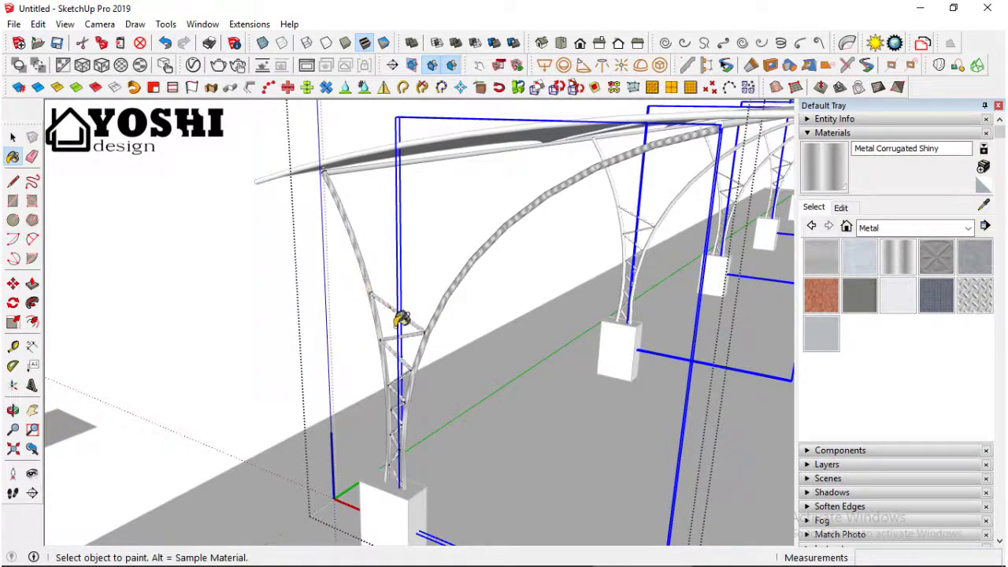
Step: Set the Metal Corrugated Shiny texture size to 100 cm
click(843, 208)
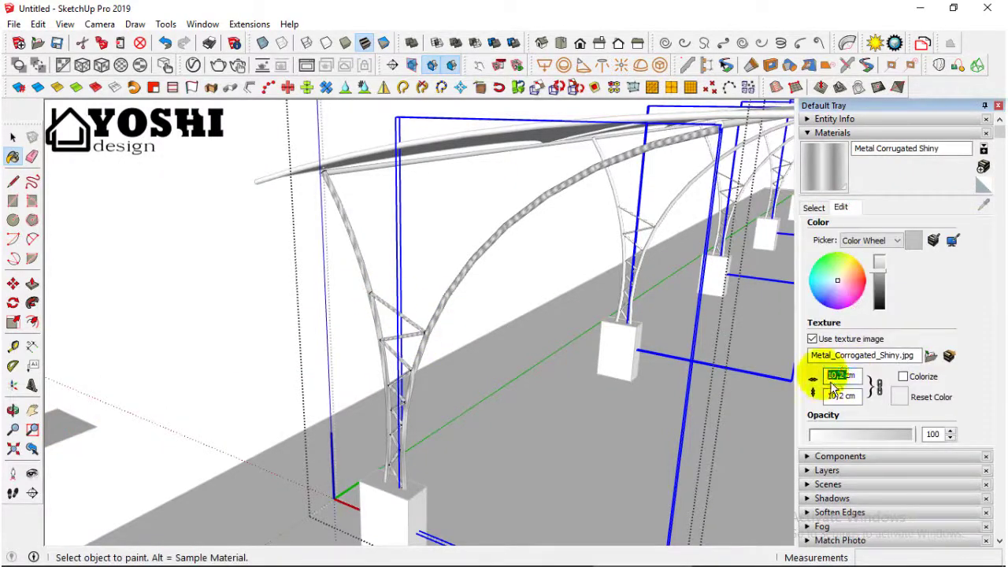
middle_drag(623, 329, 197, 237)
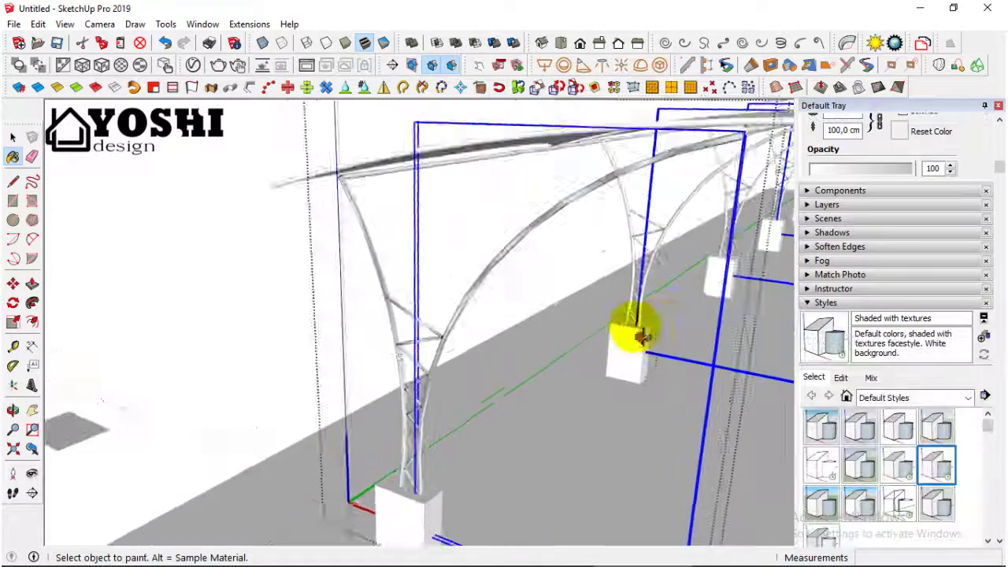
click(13, 138)
scroll(282, 315, down, 3)
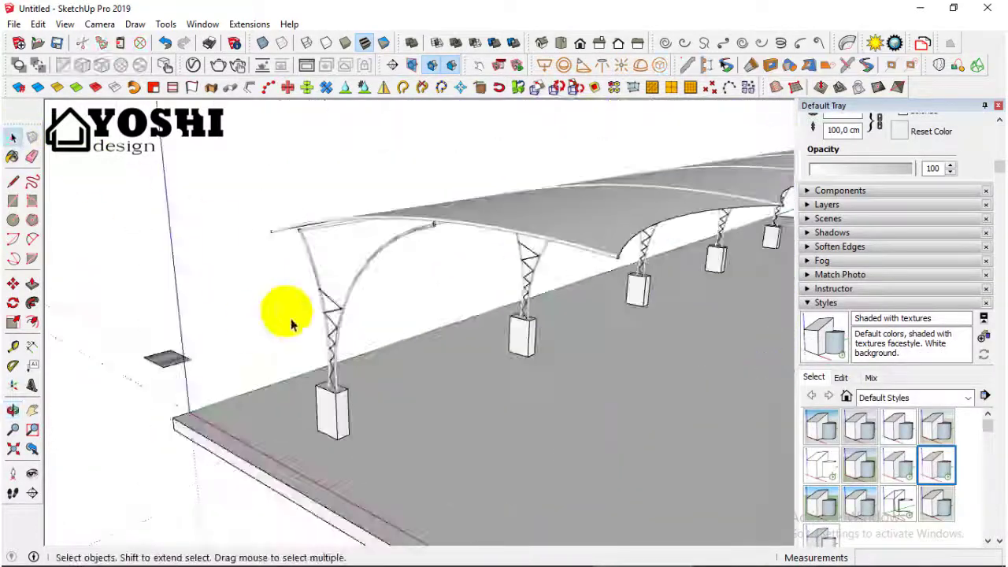
mouse_move(281, 315)
middle_down()
mouse_move(333, 243)
mouse_move(480, 311)
mouse_move(229, 293)
middle_up()
scroll(236, 296, up, 3)
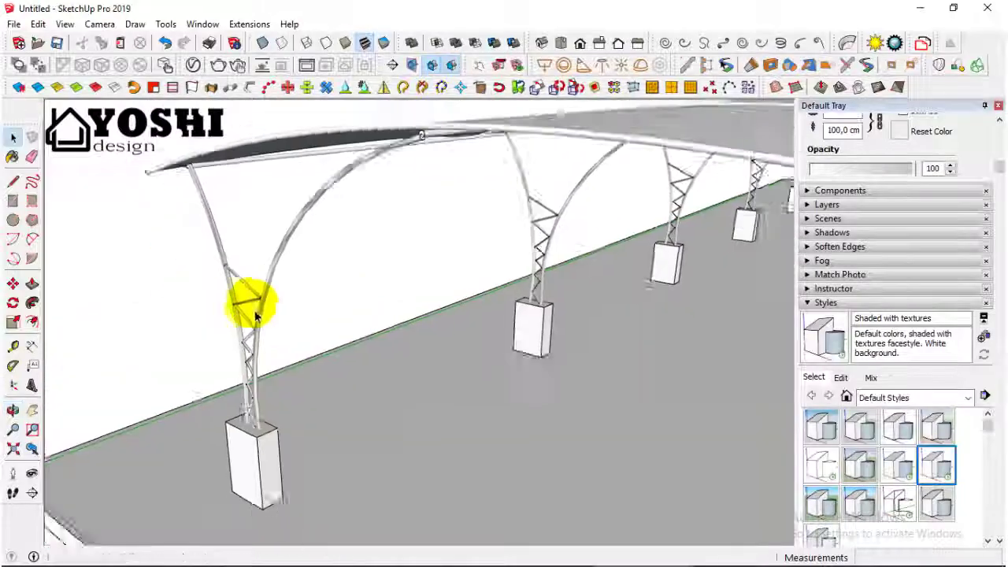
scroll(331, 349, up, 3)
mouse_move(331, 349)
middle_down()
mouse_move(480, 371)
mouse_move(717, 383)
mouse_move(620, 392)
mouse_move(491, 342)
middle_up()
scroll(394, 362, up, 2)
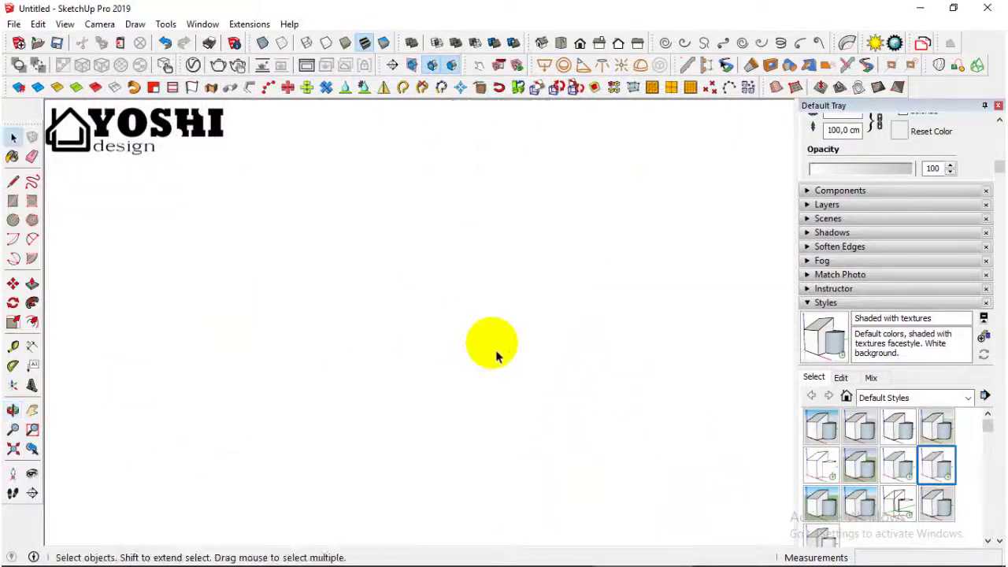
Step: Inside the truss group, move the first strut 10 cm onto the arch
scroll(562, 360, down, 3)
scroll(552, 360, up, 2)
scroll(541, 384, up, 2)
click(541, 384)
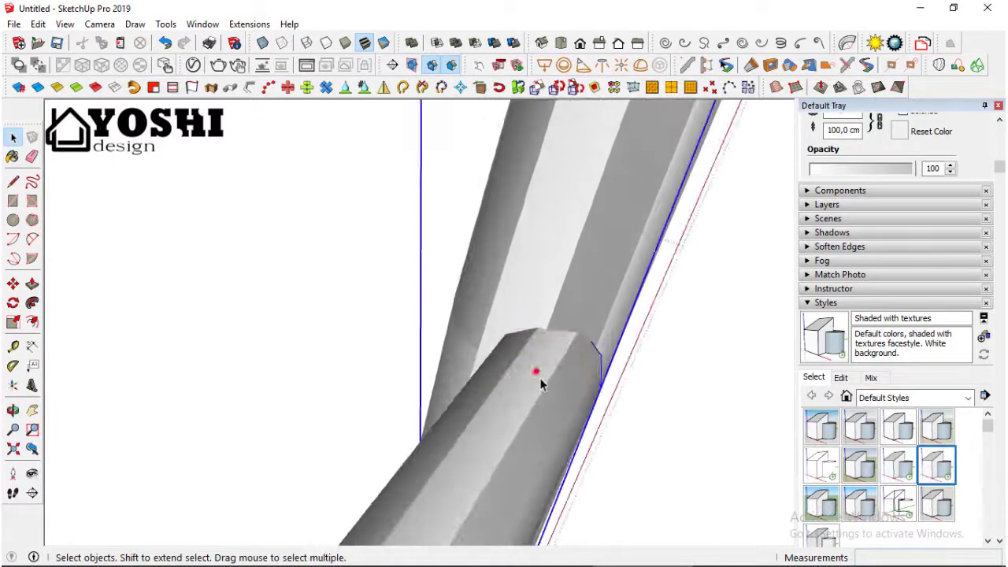
triple_click(497, 447)
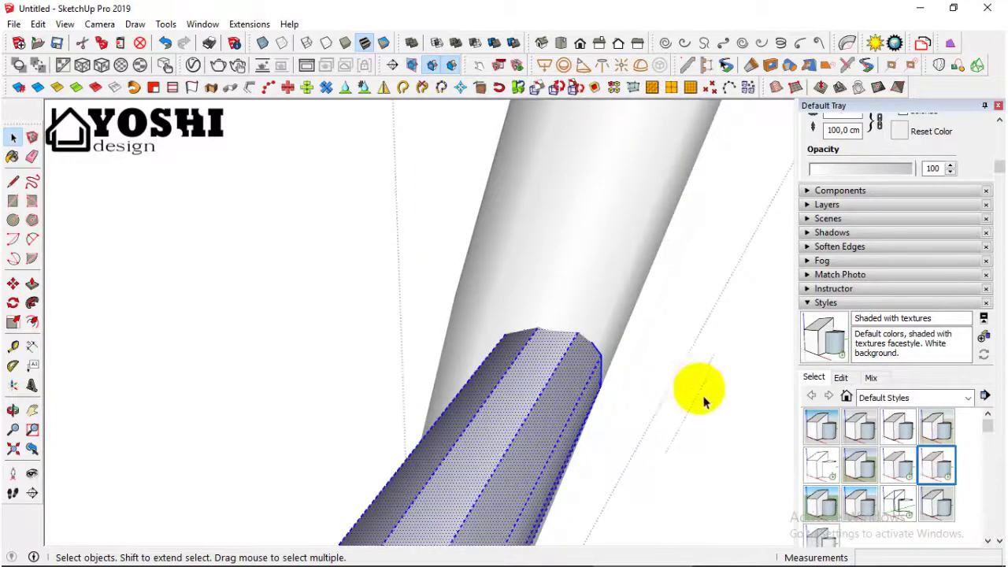
click(703, 401)
click(487, 386)
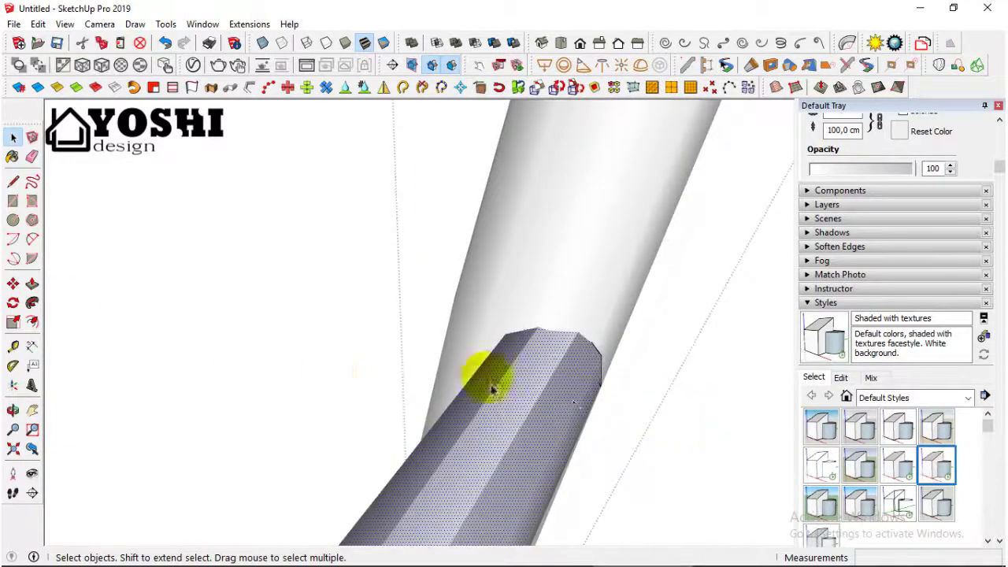
scroll(491, 379, down, 5)
scroll(319, 386, up, 5)
click(367, 385)
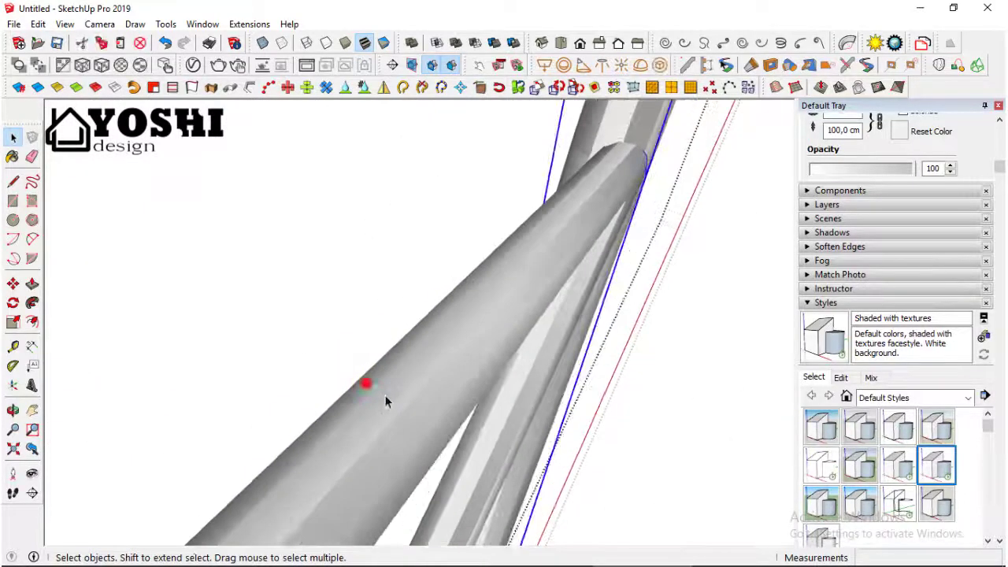
click(236, 335)
text(10)
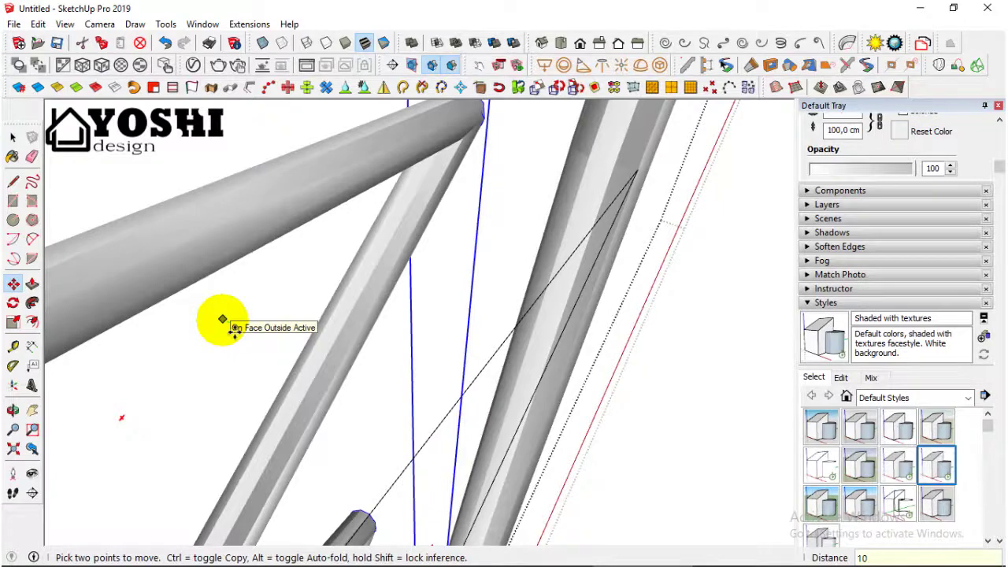
key(Return)
key(space)
Step: Move the diagonal truss member 10 cm onto the arch as well
click(510, 351)
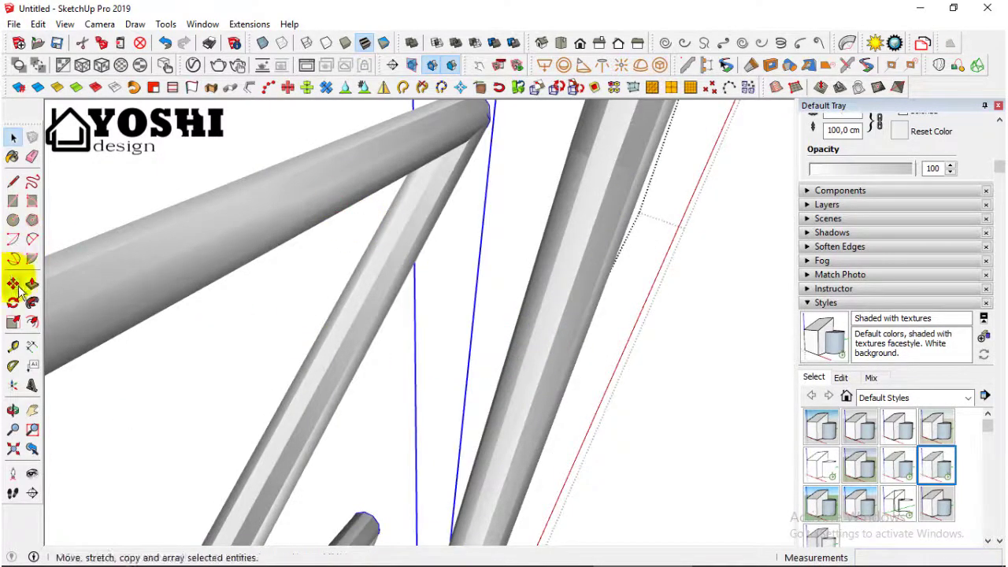
click(693, 430)
key(Return)
middle_drag(696, 433, 513, 383)
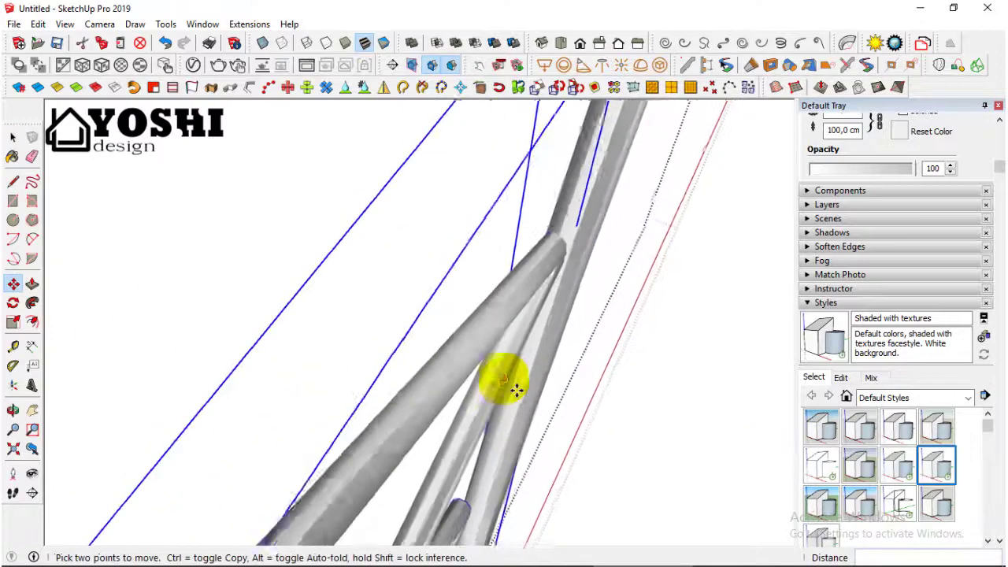
key(space)
Step: Switch the model to the Default Style with sky and ground backdrop
mouse_move(360, 270)
middle_down()
mouse_move(365, 318)
mouse_move(282, 259)
middle_up()
scroll(653, 198, down, 2)
mouse_move(673, 300)
middle_down()
mouse_move(524, 225)
mouse_move(513, 360)
mouse_move(483, 329)
mouse_move(461, 252)
middle_up()
click(936, 425)
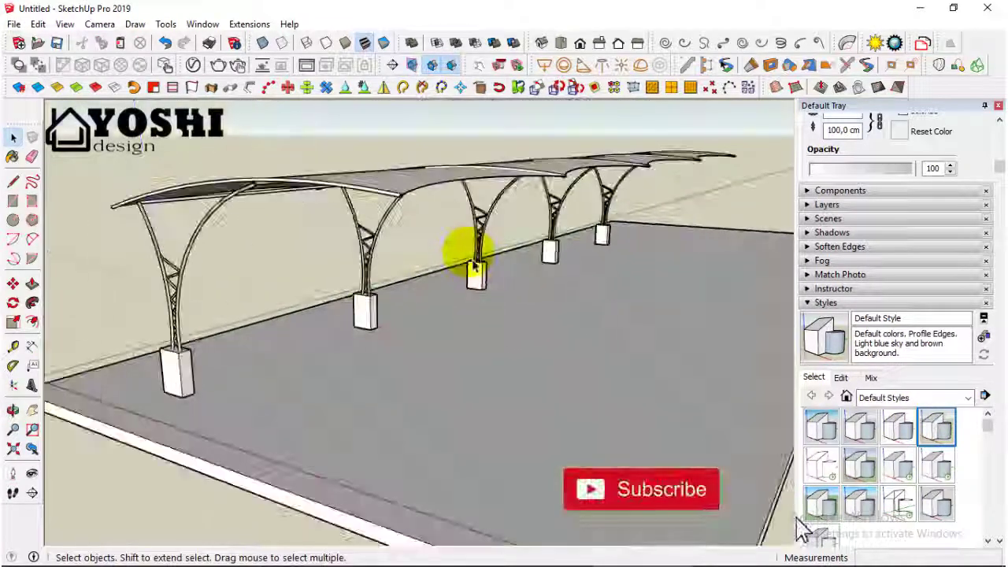
Step: Apply the Architectural Design Style with its gray background to the canopy
scroll(675, 420, up, 2)
click(859, 430)
mouse_move(360, 446)
middle_down()
mouse_move(443, 439)
mouse_move(432, 309)
mouse_move(214, 266)
middle_up()
scroll(405, 438, up, 3)
scroll(213, 266, down, 5)
scroll(202, 400, up, 4)
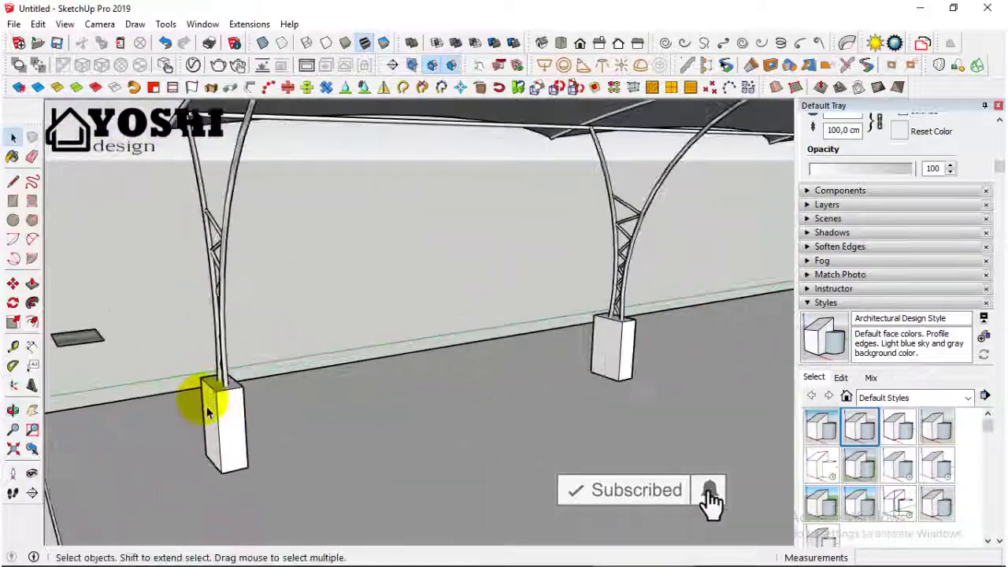
mouse_move(202, 401)
middle_down()
mouse_move(319, 433)
mouse_move(405, 434)
mouse_move(461, 308)
middle_up()
scroll(410, 438, down, 4)
scroll(441, 344, up, 1)
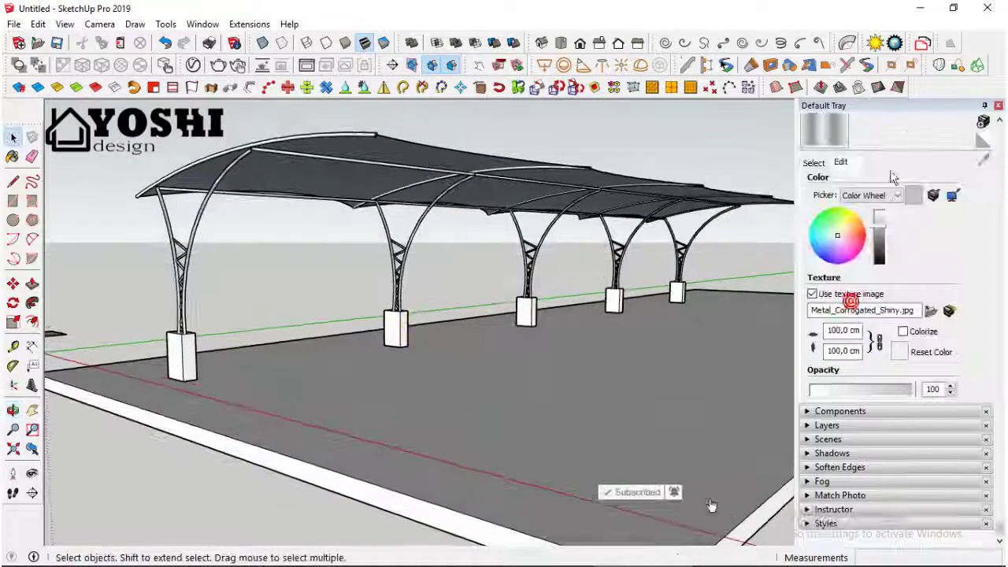
scroll(859, 155, up, 1)
Step: Collapse the Materials panel and hide the tray to widen the model view
click(833, 132)
mouse_move(648, 281)
middle_down()
mouse_move(551, 371)
mouse_move(709, 236)
middle_up()
click(985, 106)
mouse_move(690, 282)
middle_down()
mouse_move(614, 292)
mouse_move(675, 210)
mouse_move(551, 173)
mouse_move(225, 210)
mouse_move(627, 307)
mouse_move(493, 331)
mouse_move(831, 403)
mouse_move(891, 292)
middle_up()
scroll(912, 244, down, 3)
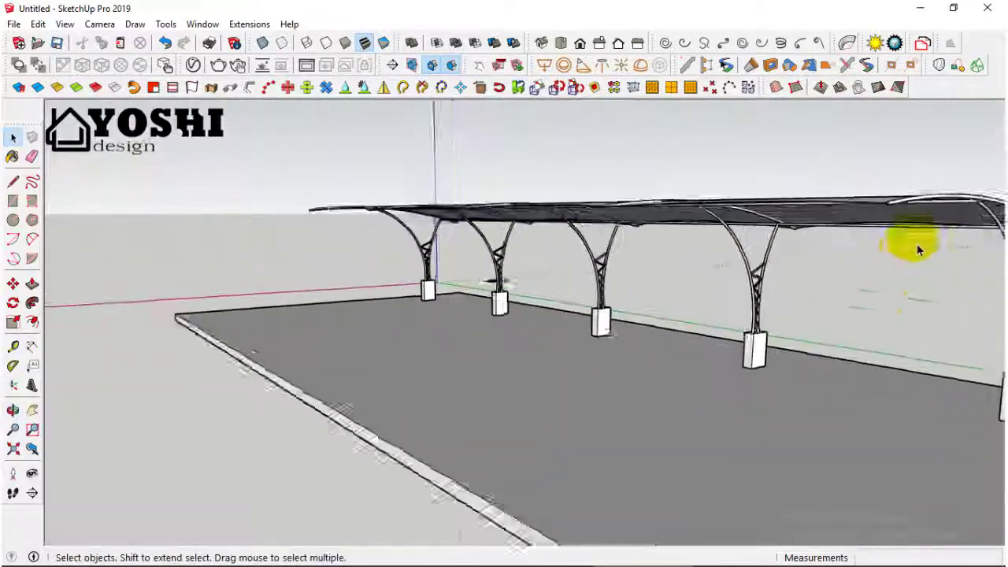
scroll(659, 252, down, 3)
scroll(570, 287, down, 2)
scroll(570, 286, up, 4)
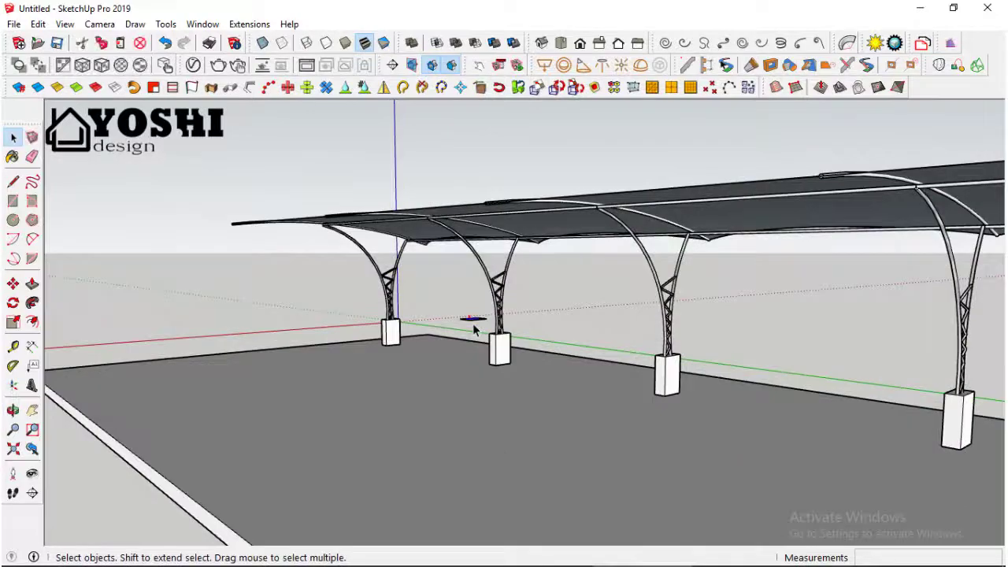
scroll(474, 330, down, 4)
Step: Orbit along the canopy row to inspect it from end and side views
mouse_move(468, 315)
middle_down()
mouse_move(562, 322)
mouse_move(907, 387)
mouse_move(845, 392)
middle_up()
scroll(787, 394, down, 2)
scroll(525, 349, down, 3)
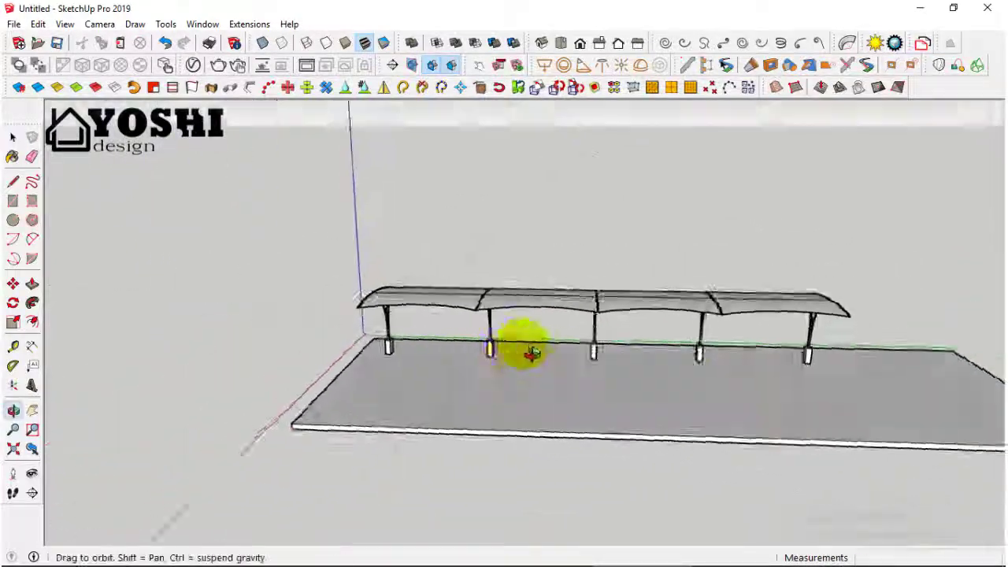
middle_drag(525, 349, 765, 401)
scroll(709, 355, up, 5)
mouse_move(691, 329)
middle_down()
mouse_move(728, 360)
mouse_move(803, 254)
mouse_move(799, 197)
middle_up()
scroll(728, 360, down, 2)
scroll(561, 238, up, 3)
middle_drag(538, 223, 496, 226)
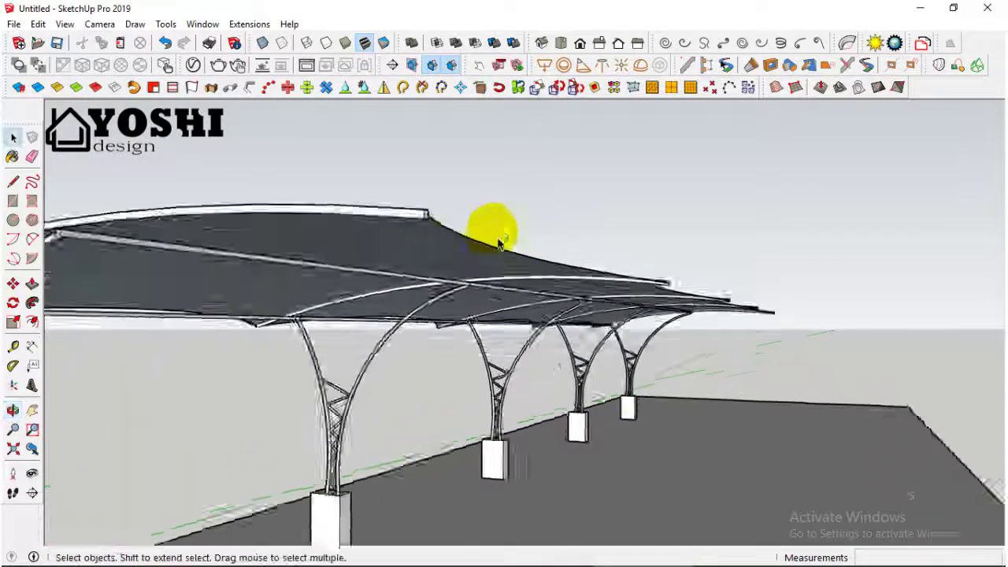
scroll(498, 228, up, 3)
scroll(492, 222, down, 3)
Step: With Paint Bucket, pick the light gray Color M02 from the Colors collection for the canopy
click(13, 157)
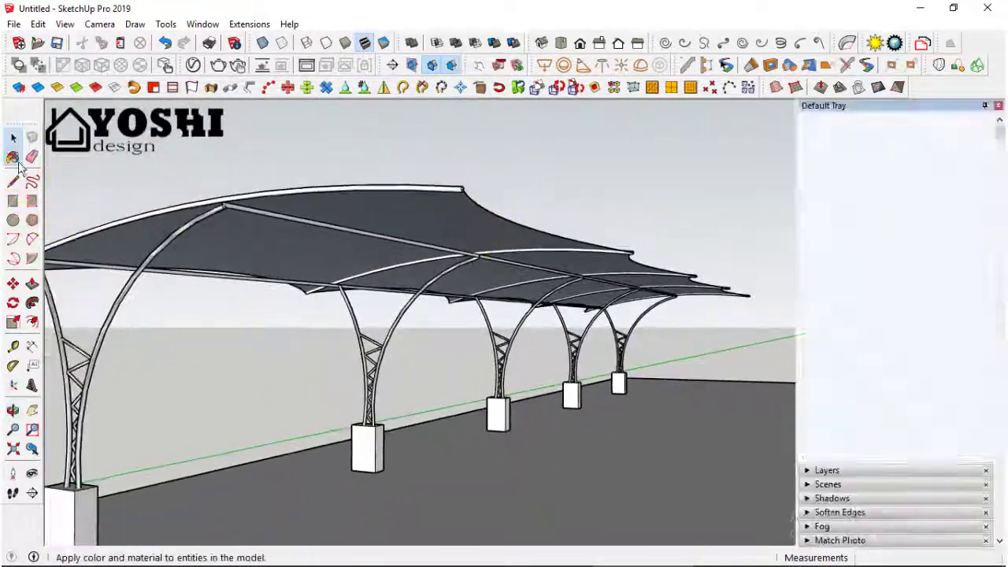
click(820, 207)
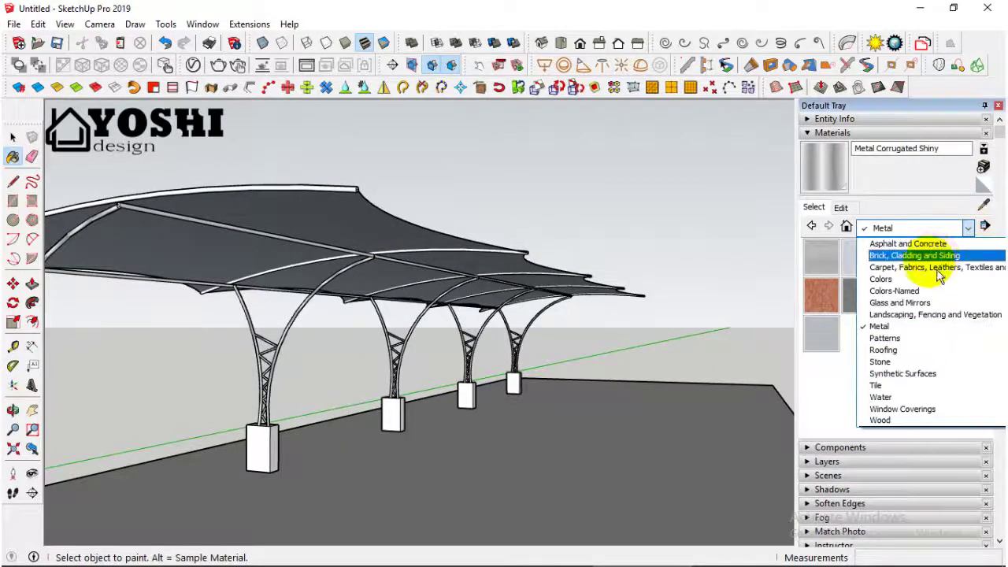
click(930, 279)
drag(988, 256, 1000, 396)
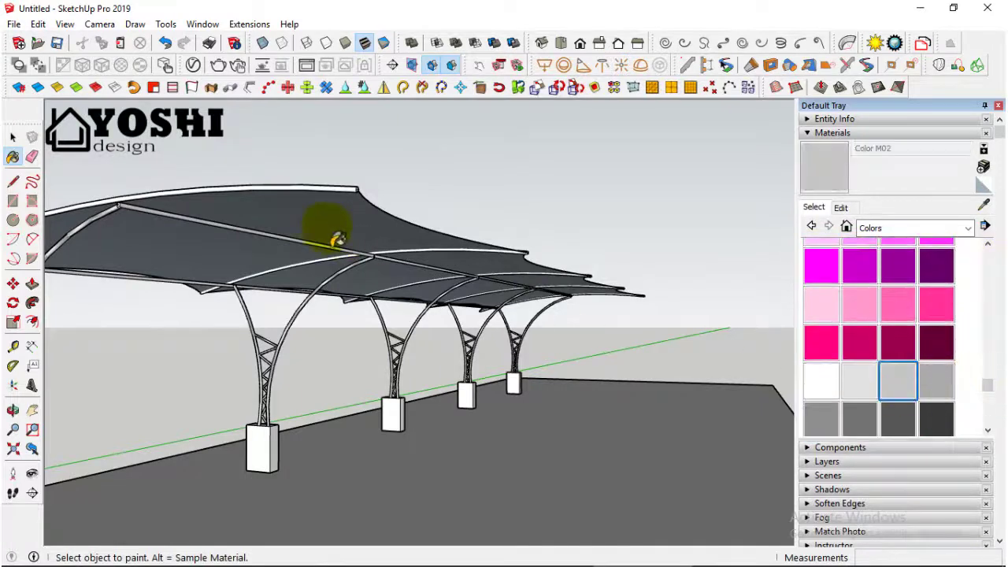
middle_drag(349, 237, 371, 372)
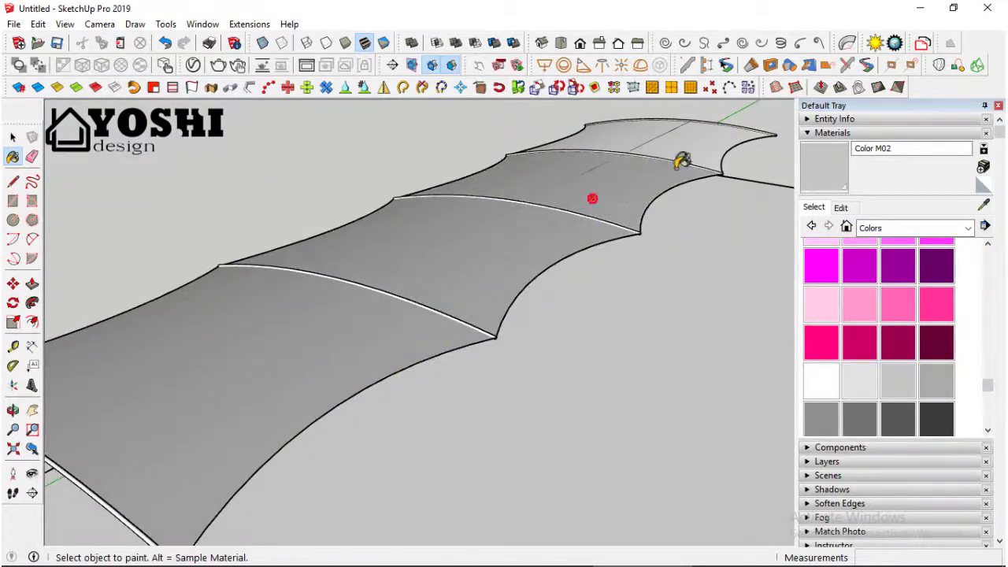
scroll(682, 161, down, 5)
middle_drag(612, 263, 465, 217)
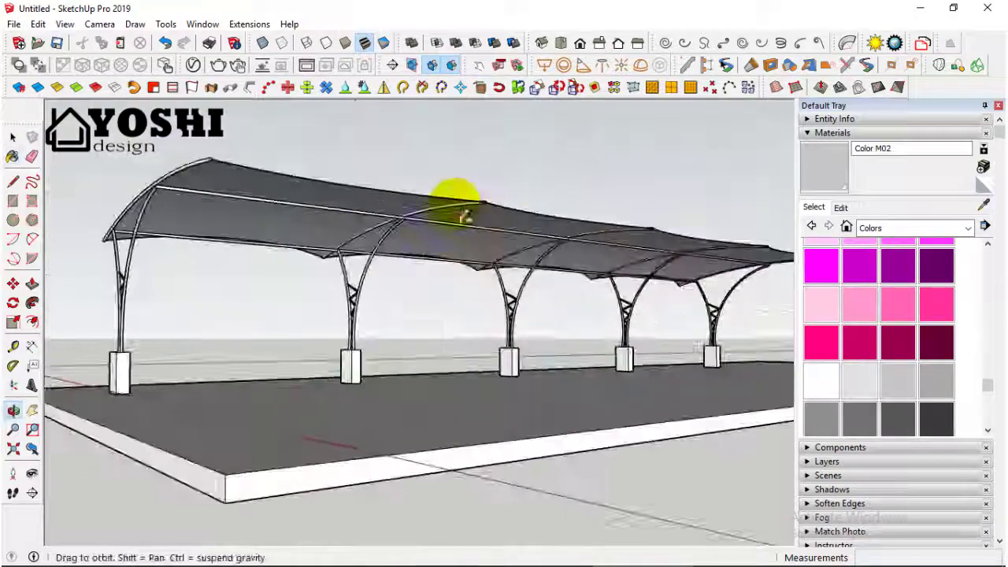